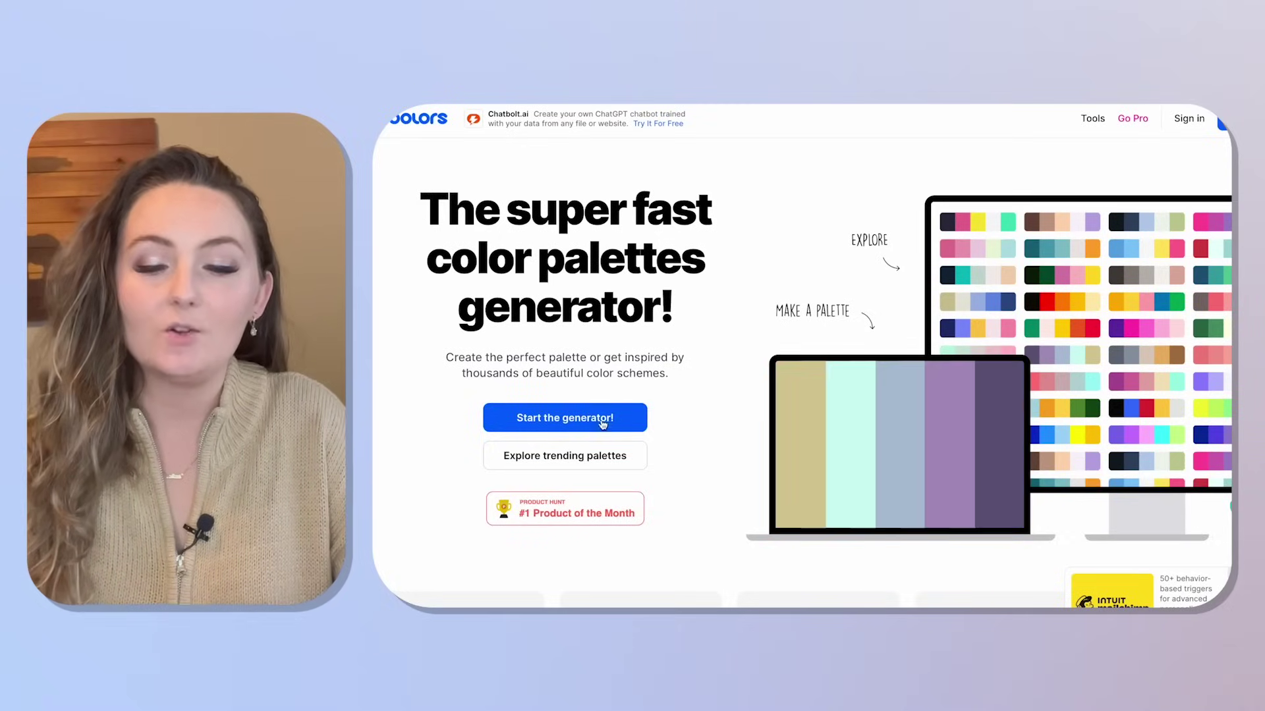
- Start the color palette generator on the Coolors website
left_click(601, 423)
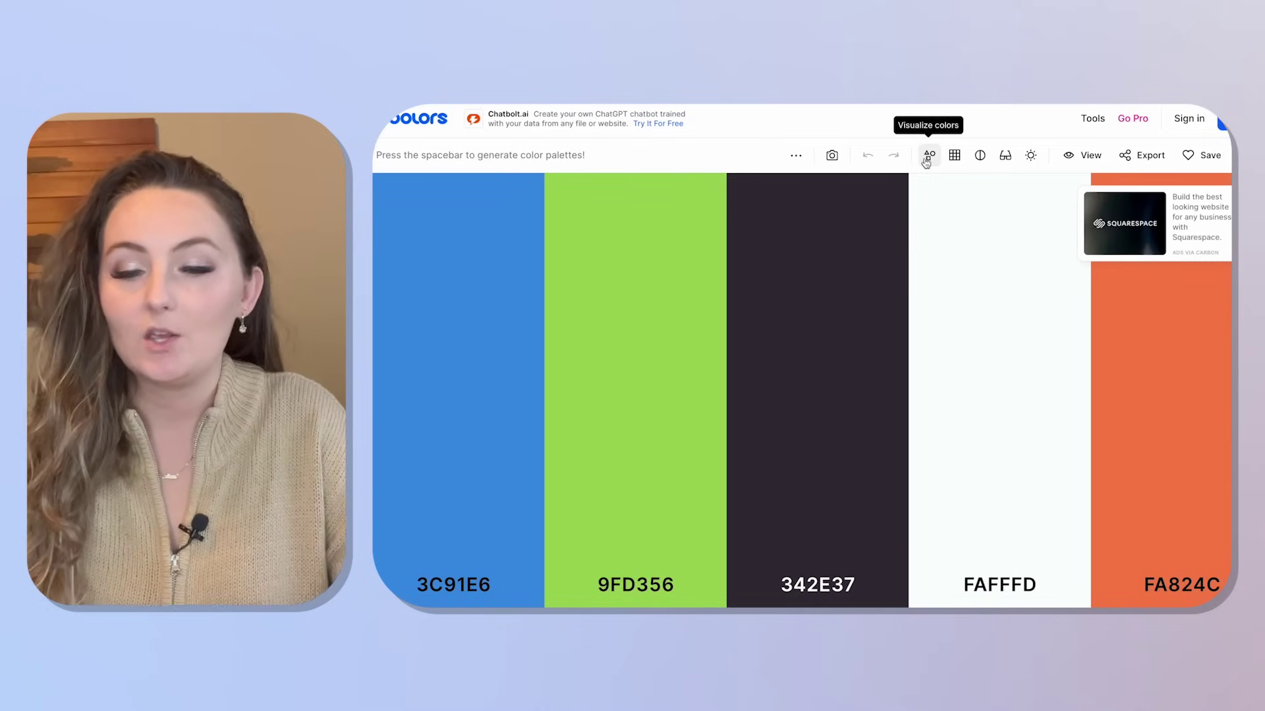
mouse_move(969, 106)
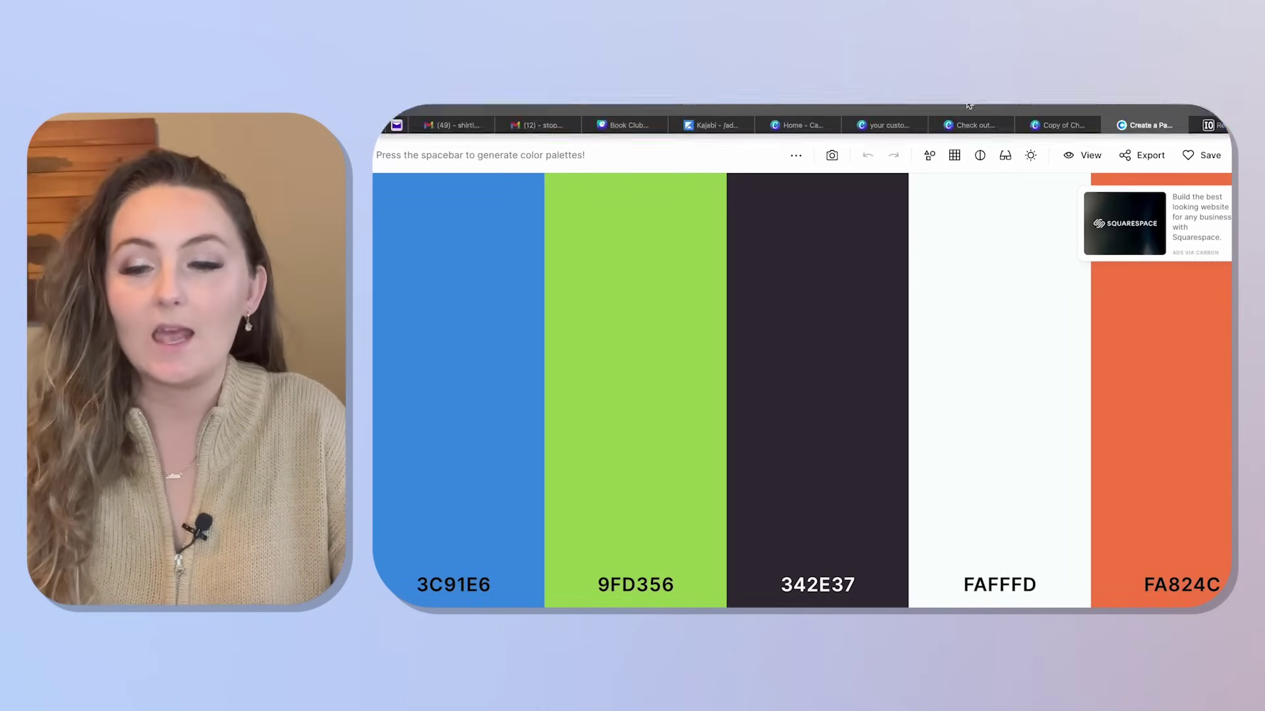
- Switch to the Canva design and recolor the CANVA text on page 2 bright light blue from the photo colors
left_click(886, 156)
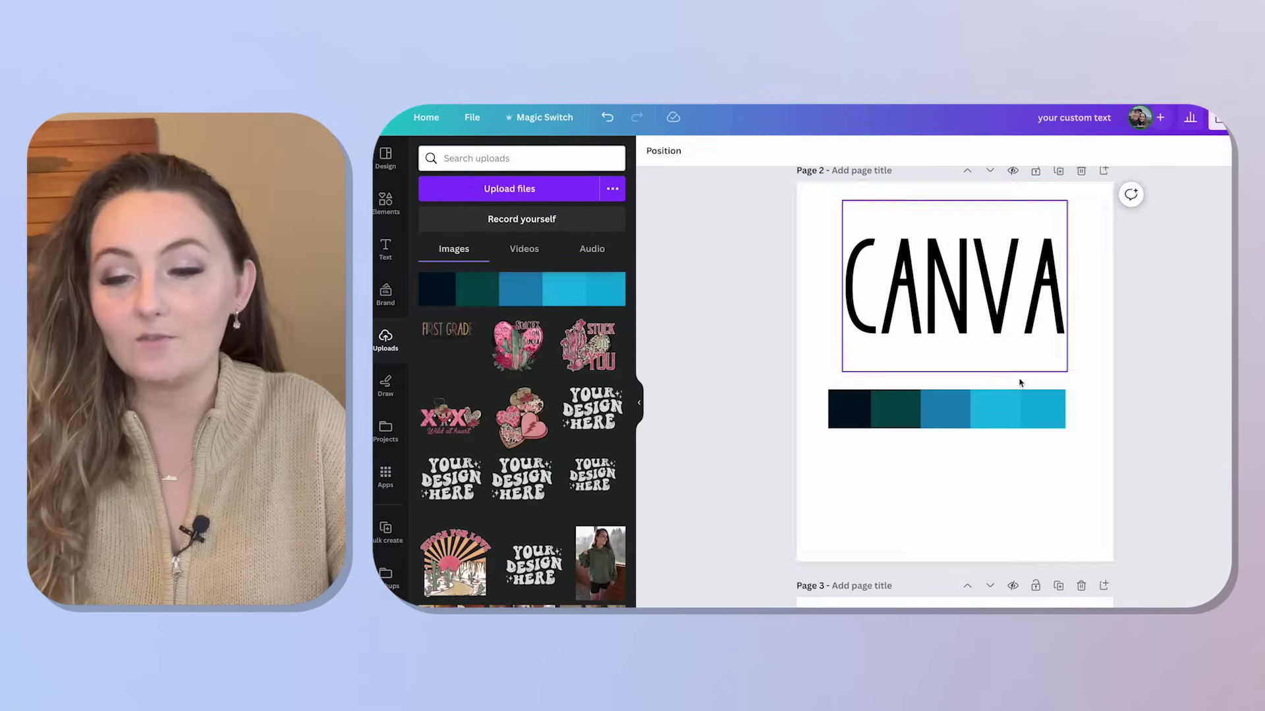
left_click(968, 341)
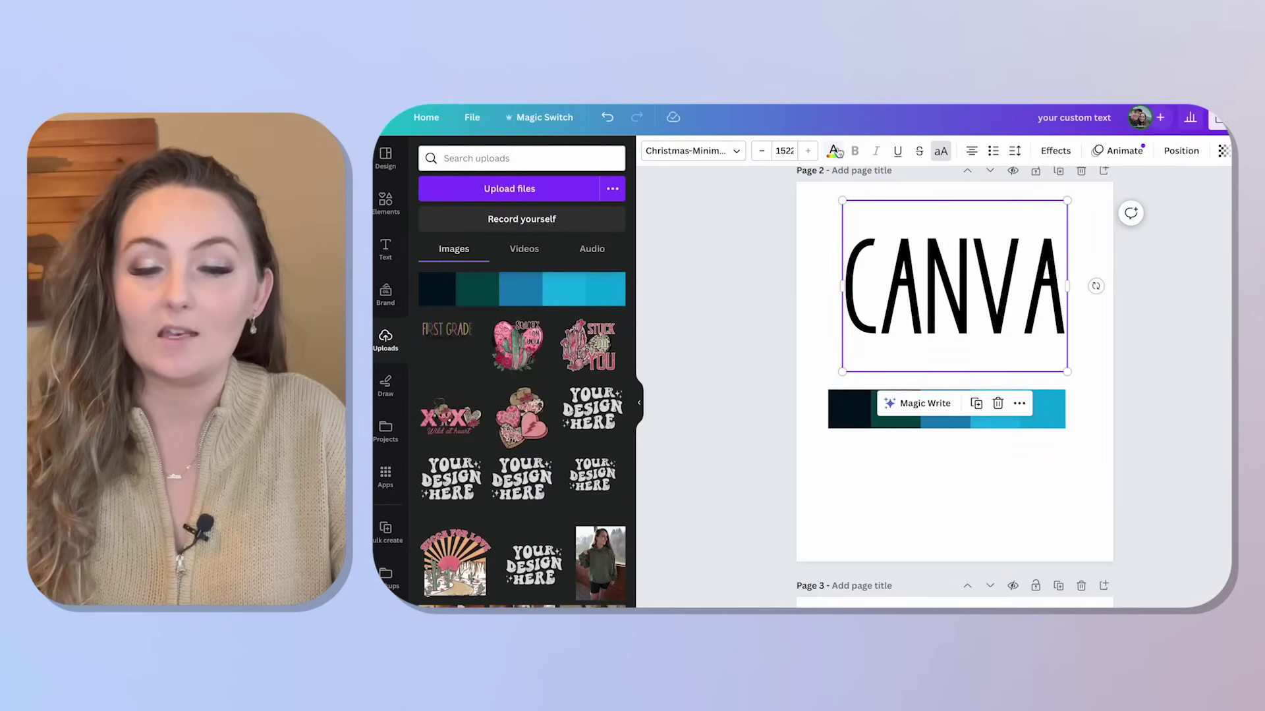
left_click(831, 150)
scroll(567, 375, "down", 10)
scroll(568, 376, "down", 6)
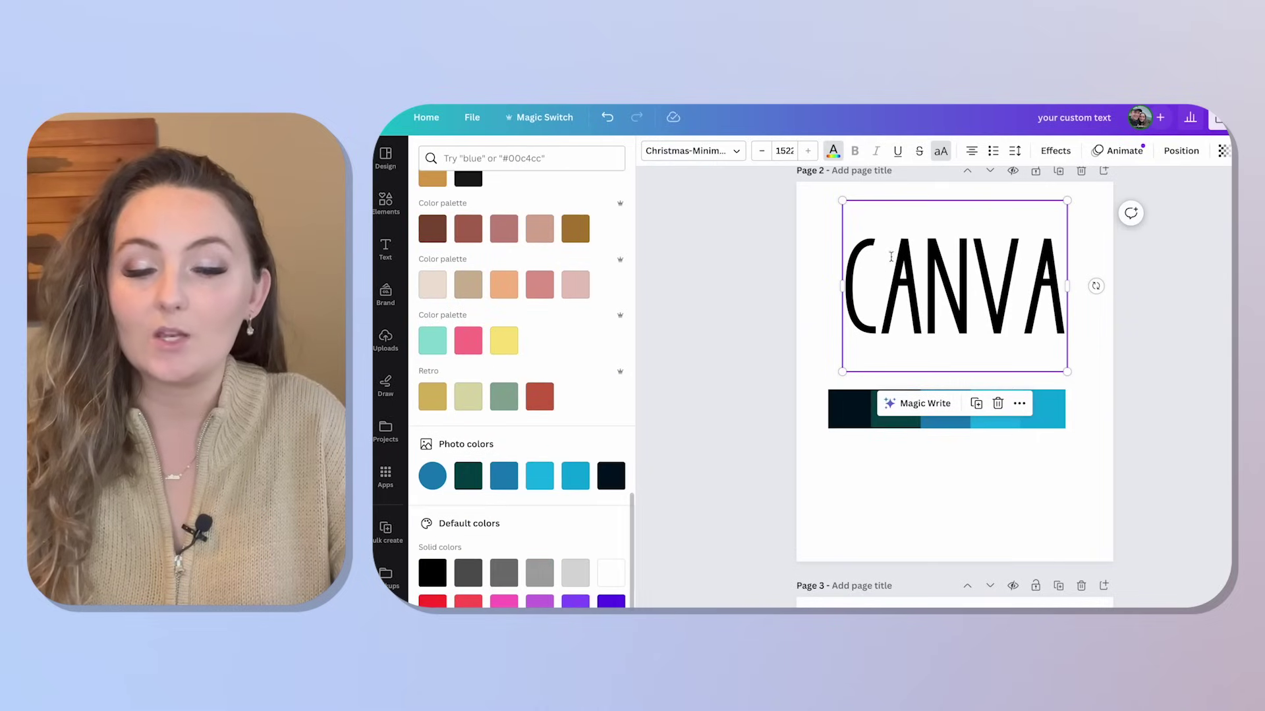
left_click(467, 476)
left_click(518, 480)
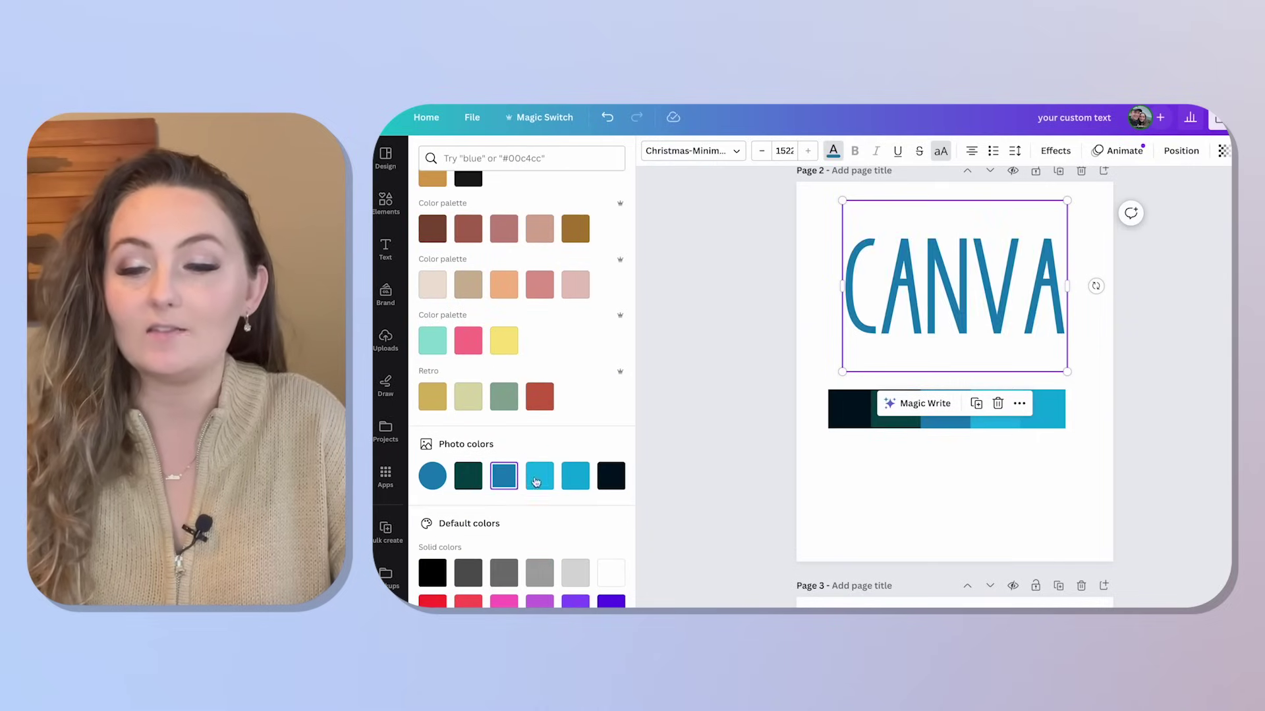
left_click(538, 481)
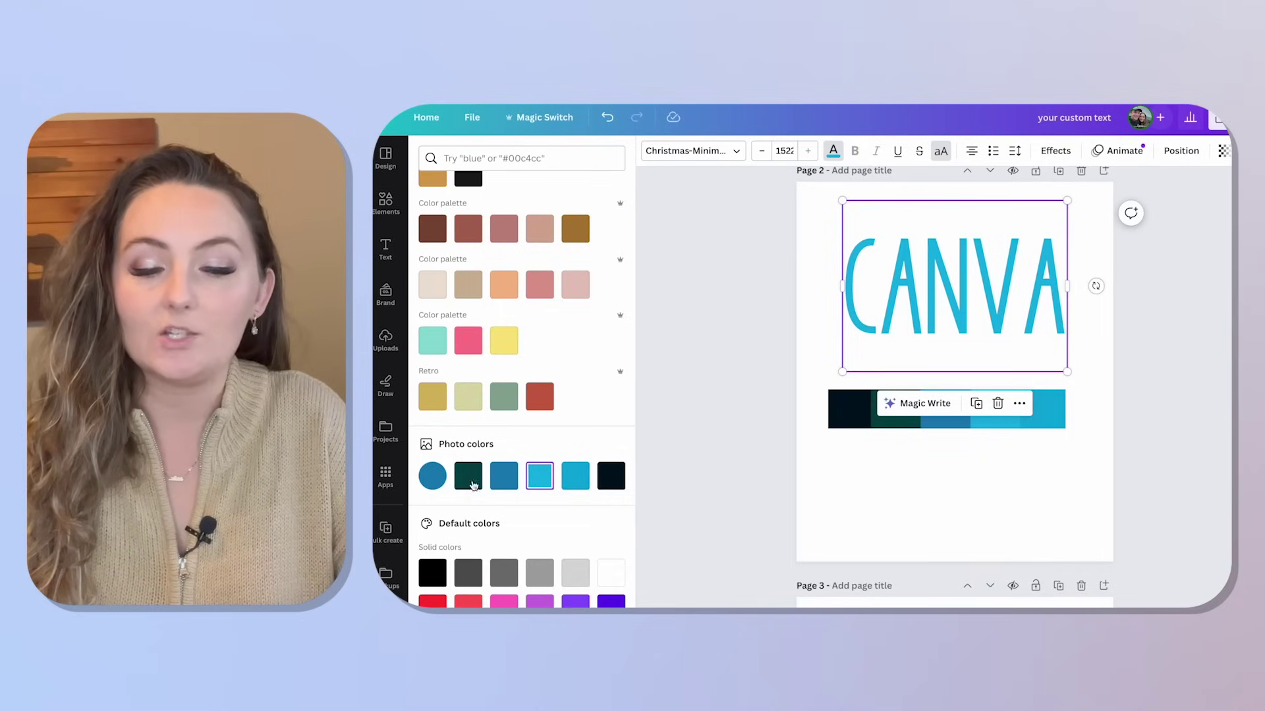
- Review the Brand Kit color palettes available for the text and undo the last text color change
scroll(540, 467, "up", 5)
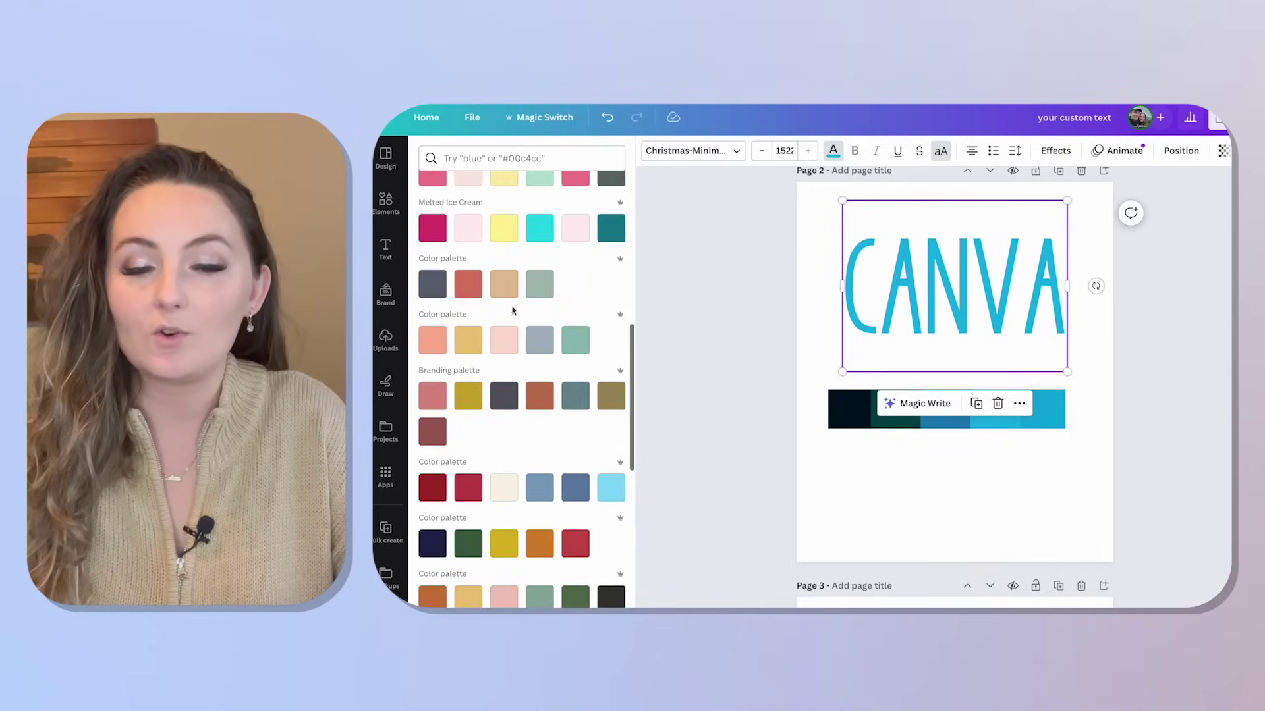
scroll(536, 461, "up", 10)
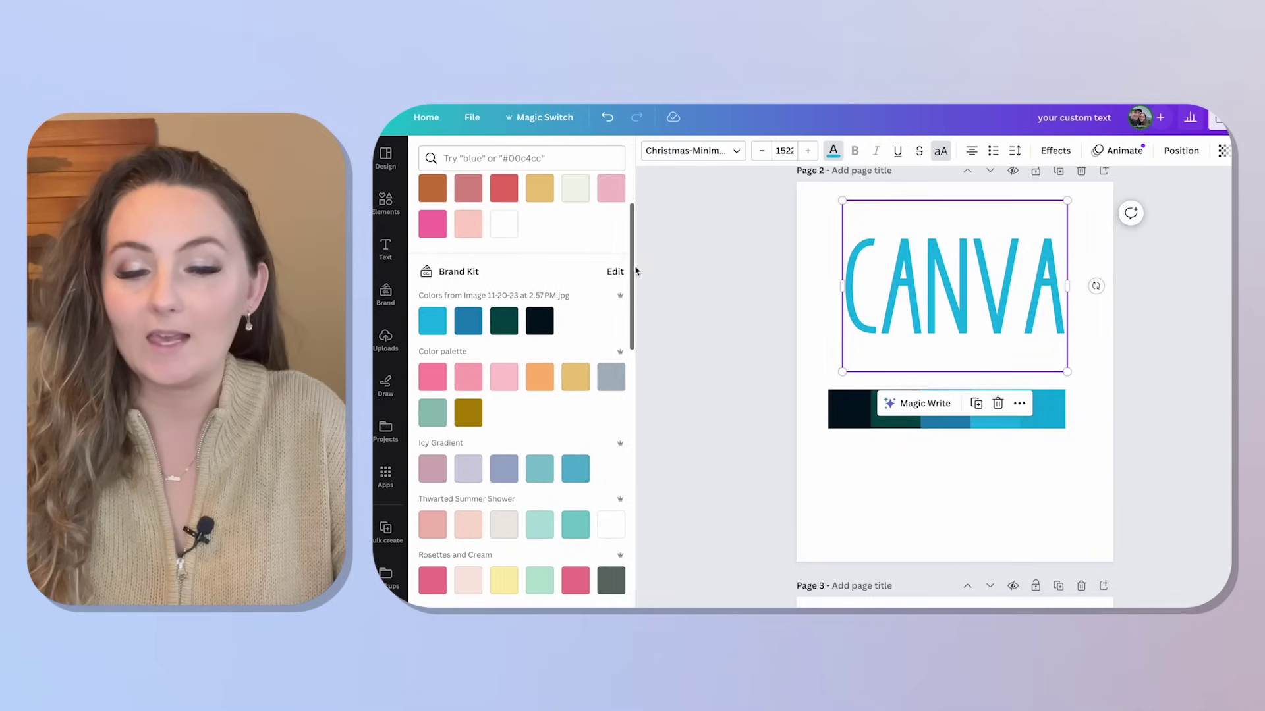
key("ctrl+z")
left_click(614, 362)
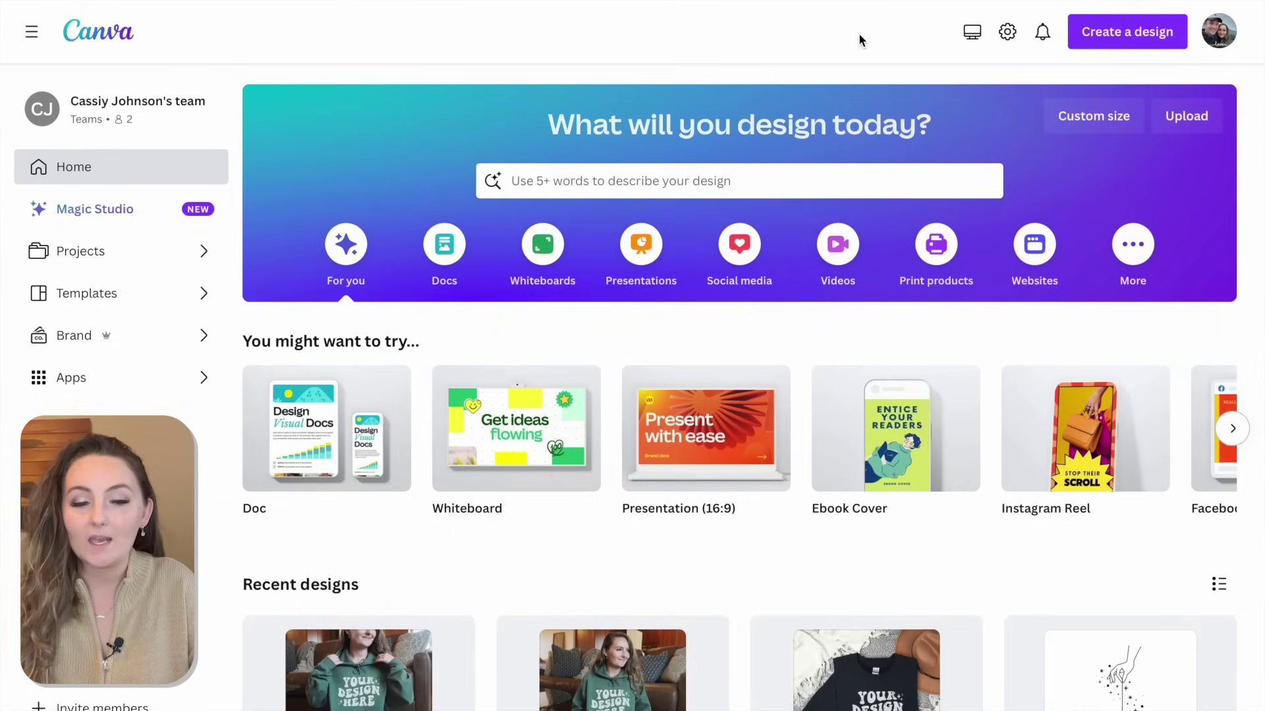
- Open the Brand Kit and upload the blue and green palette image as a logo to extract its colors
left_click(101, 336)
left_click(487, 461)
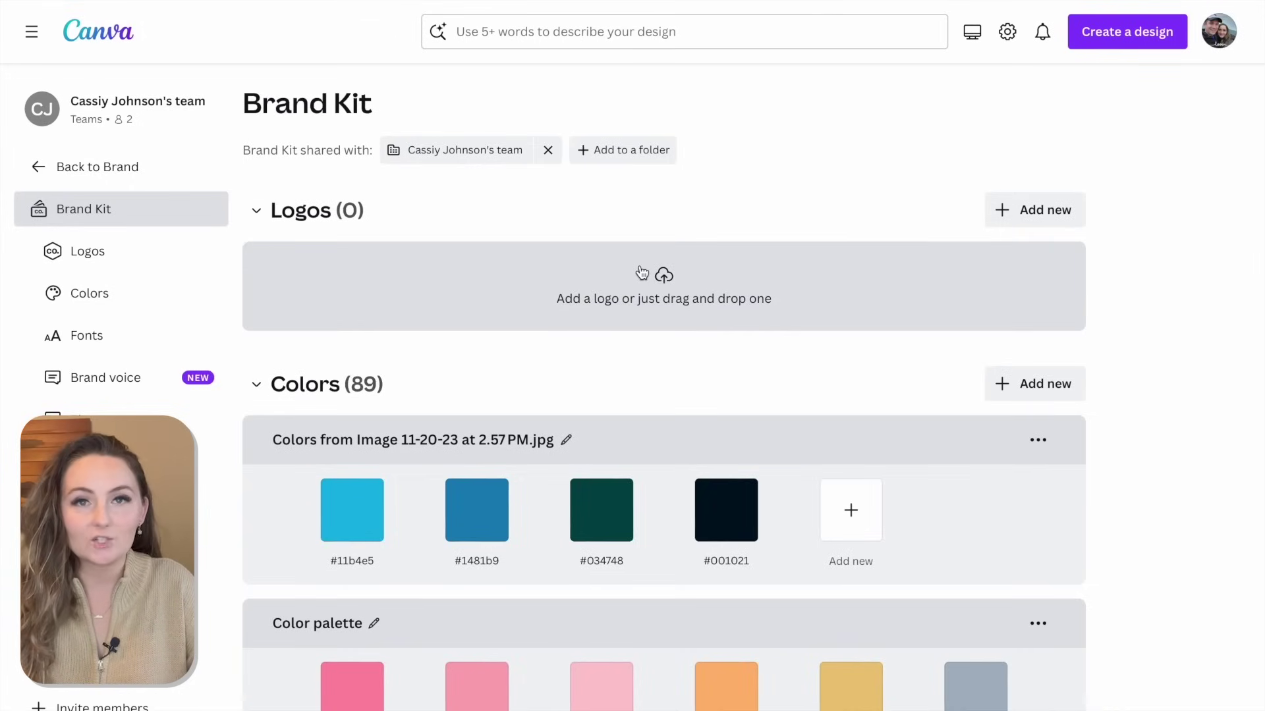
left_click_drag(642, 272, 643, 274)
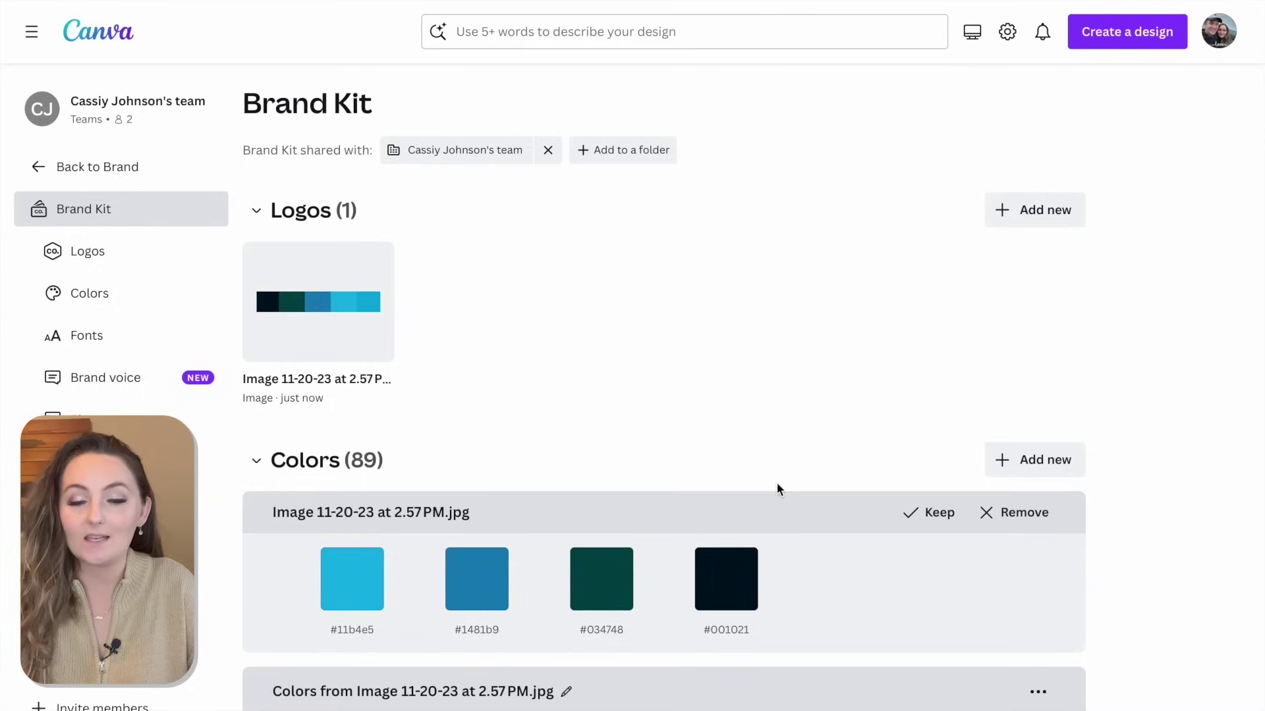
- Delete the palette image from the Brand Kit logos
mouse_move(370, 333)
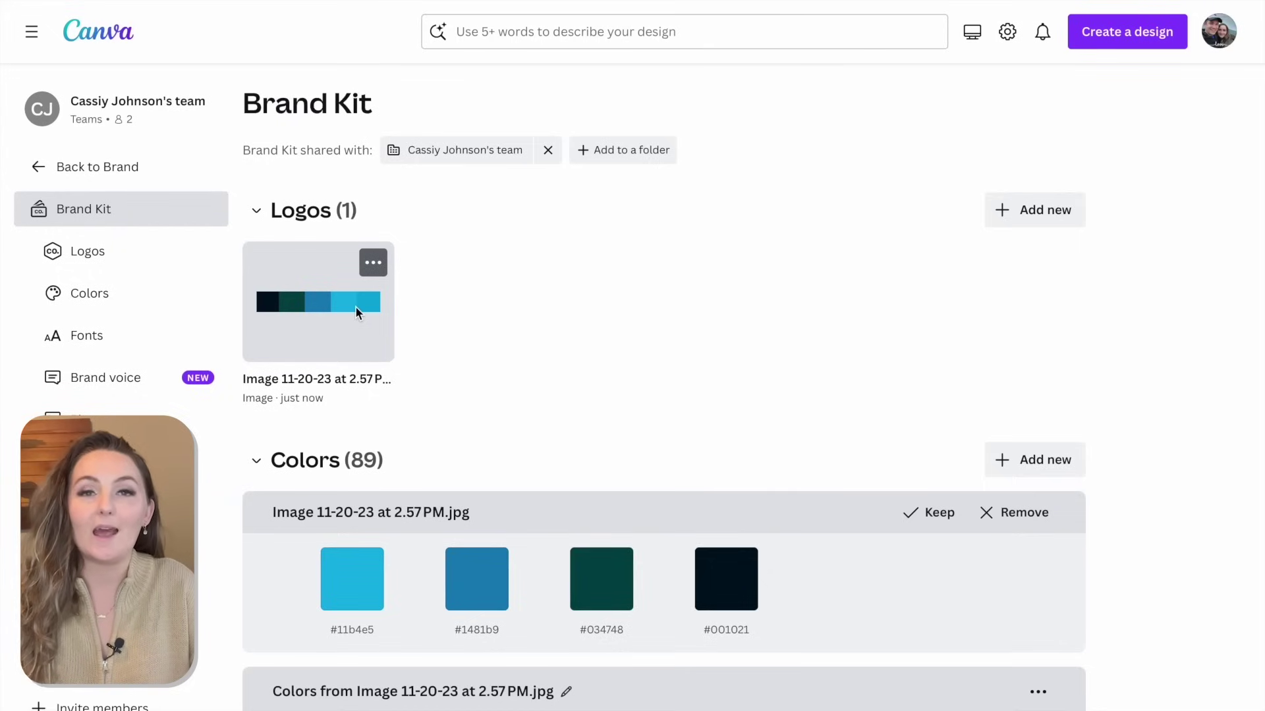
left_click(373, 267)
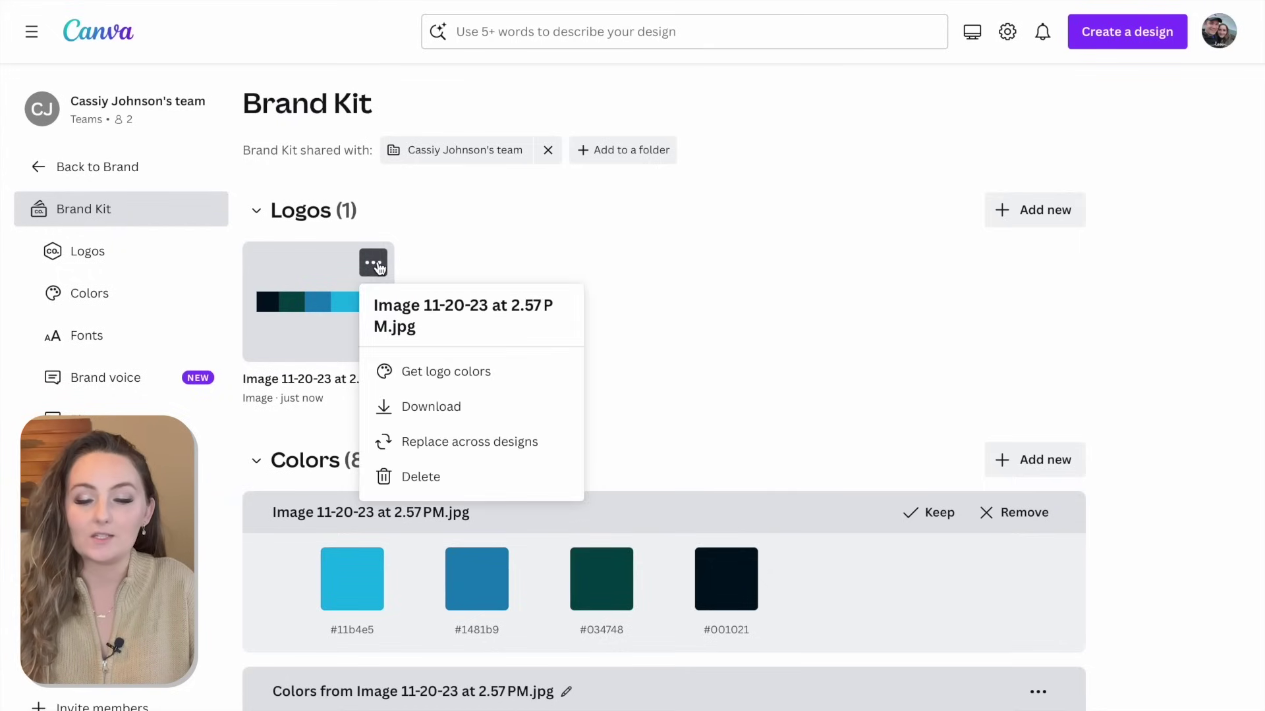
left_click(421, 477)
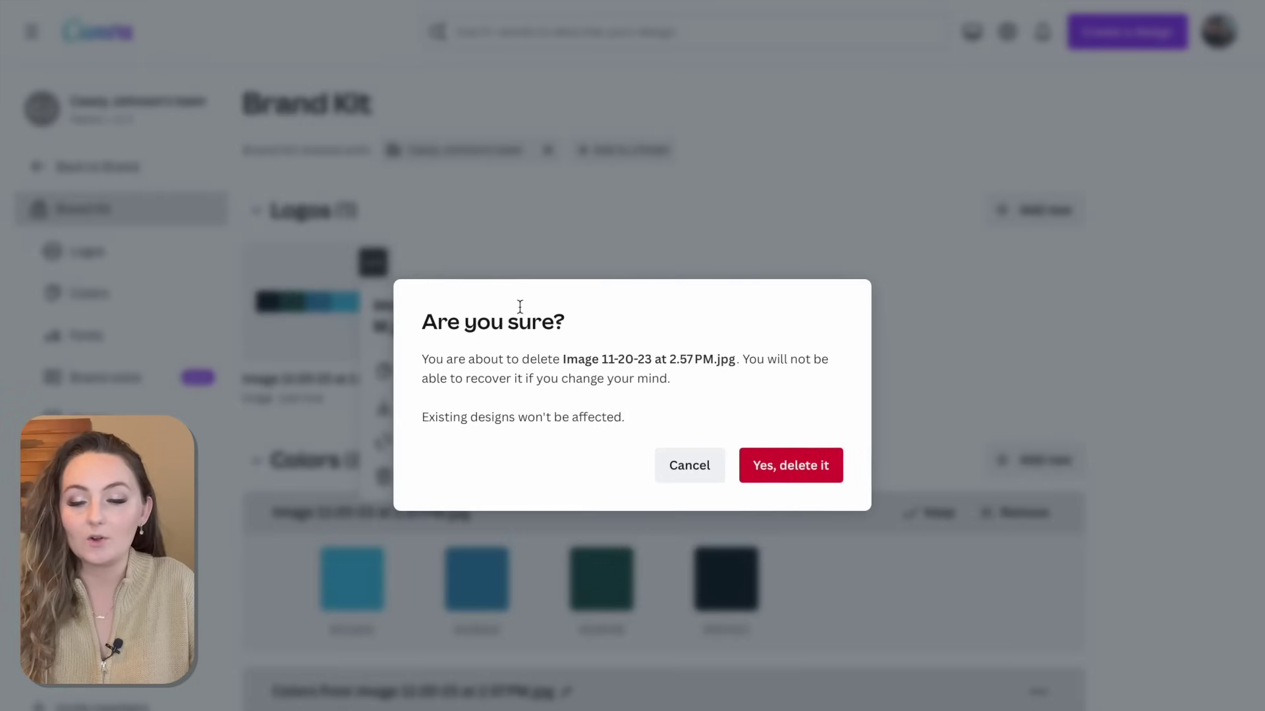
left_click(766, 465)
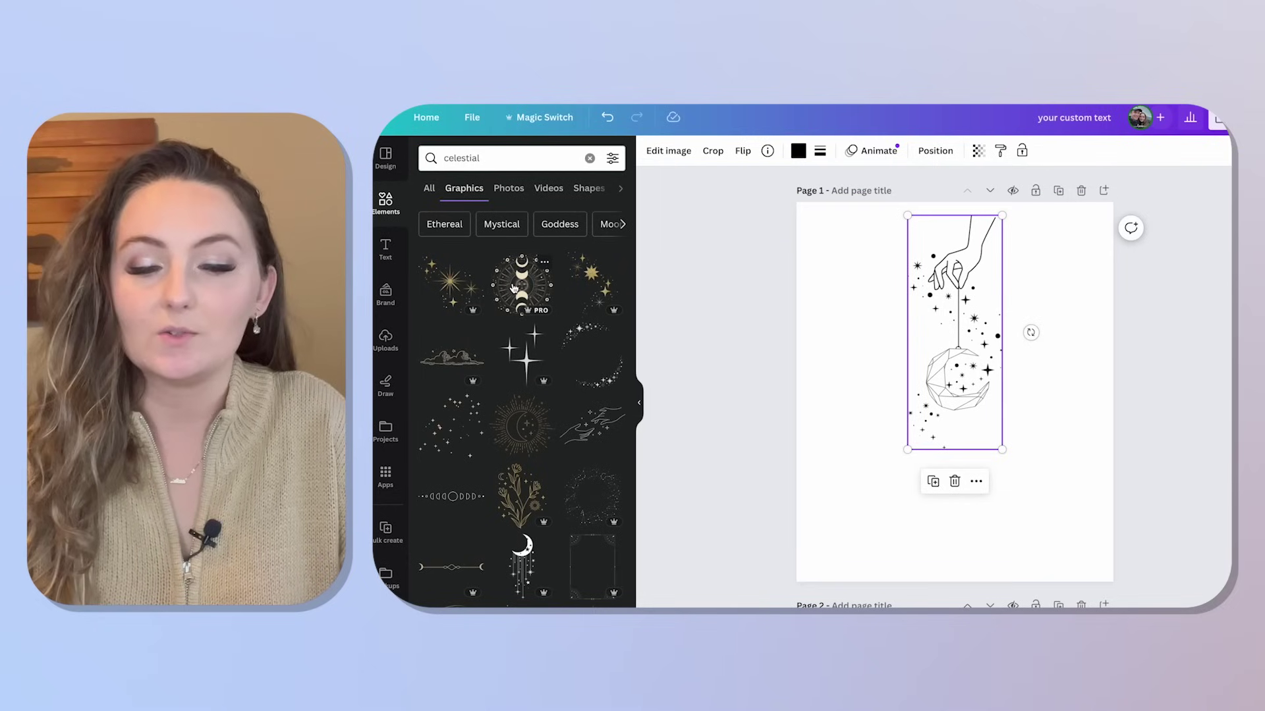
- Add the gold moon-phase graphic to page 1 to view all its Magic Recommendations, and undo the addition
left_click(514, 287)
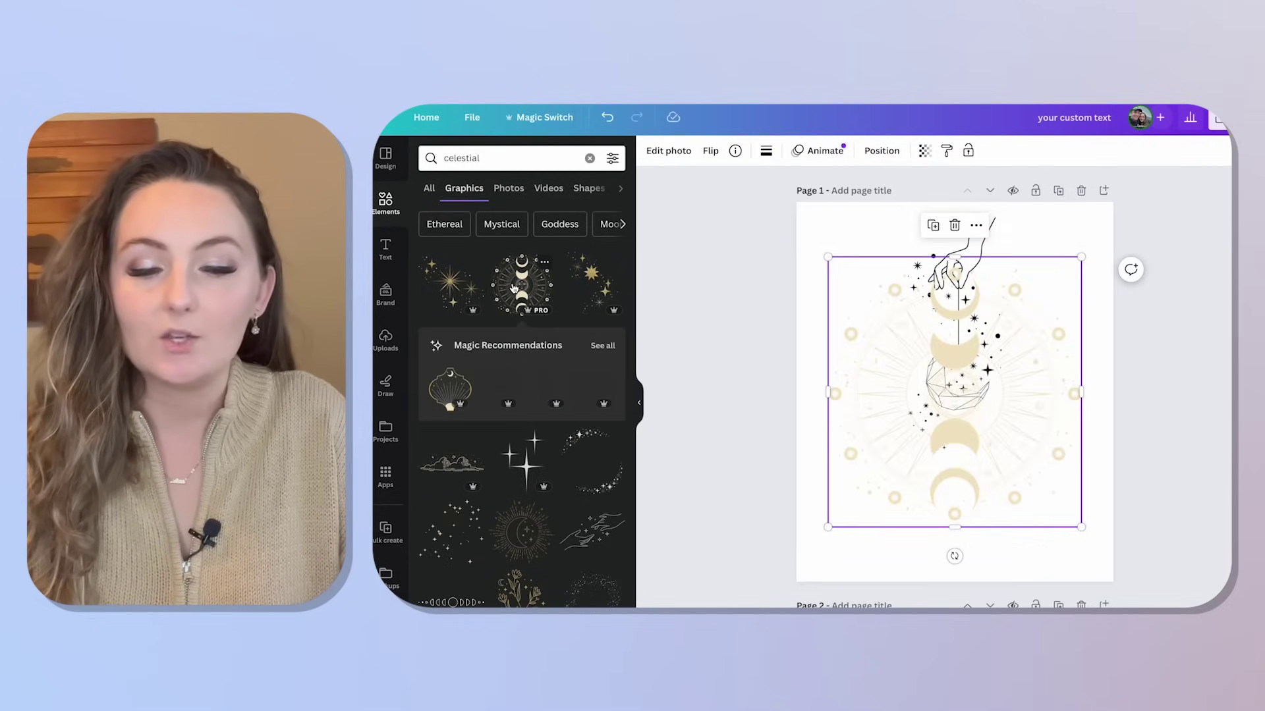
left_click(598, 348)
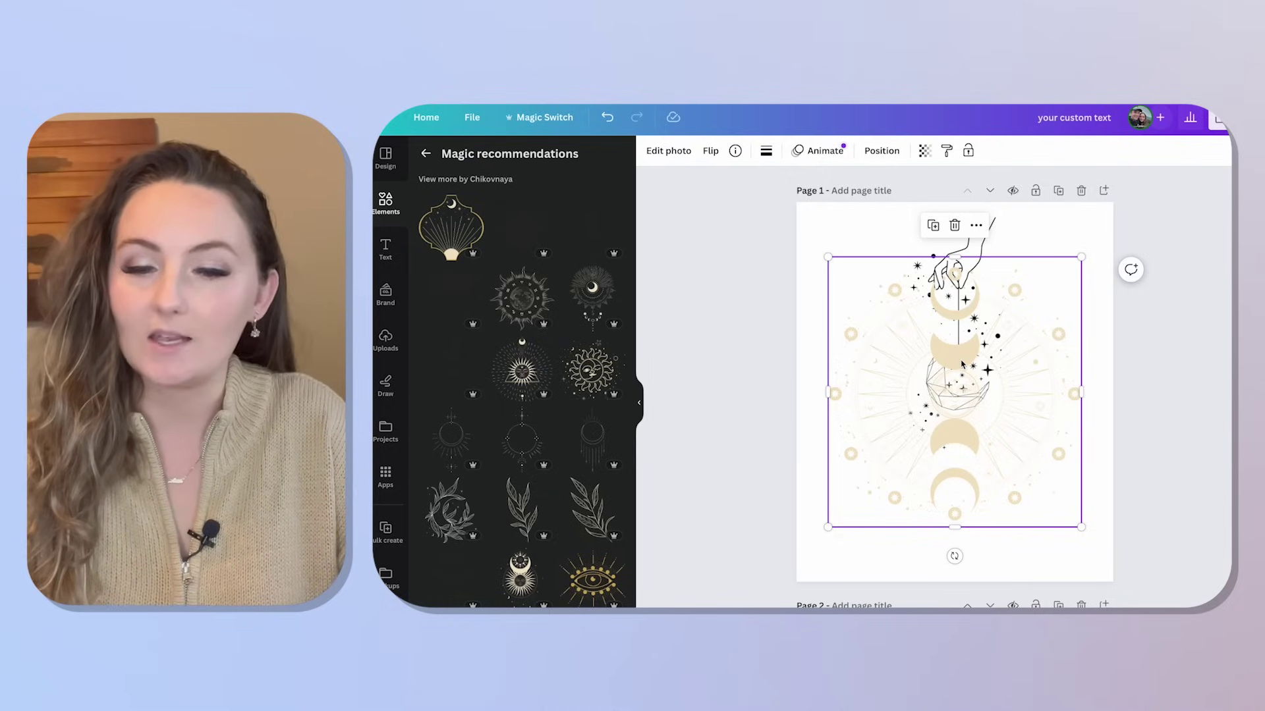
key("ctrl+z")
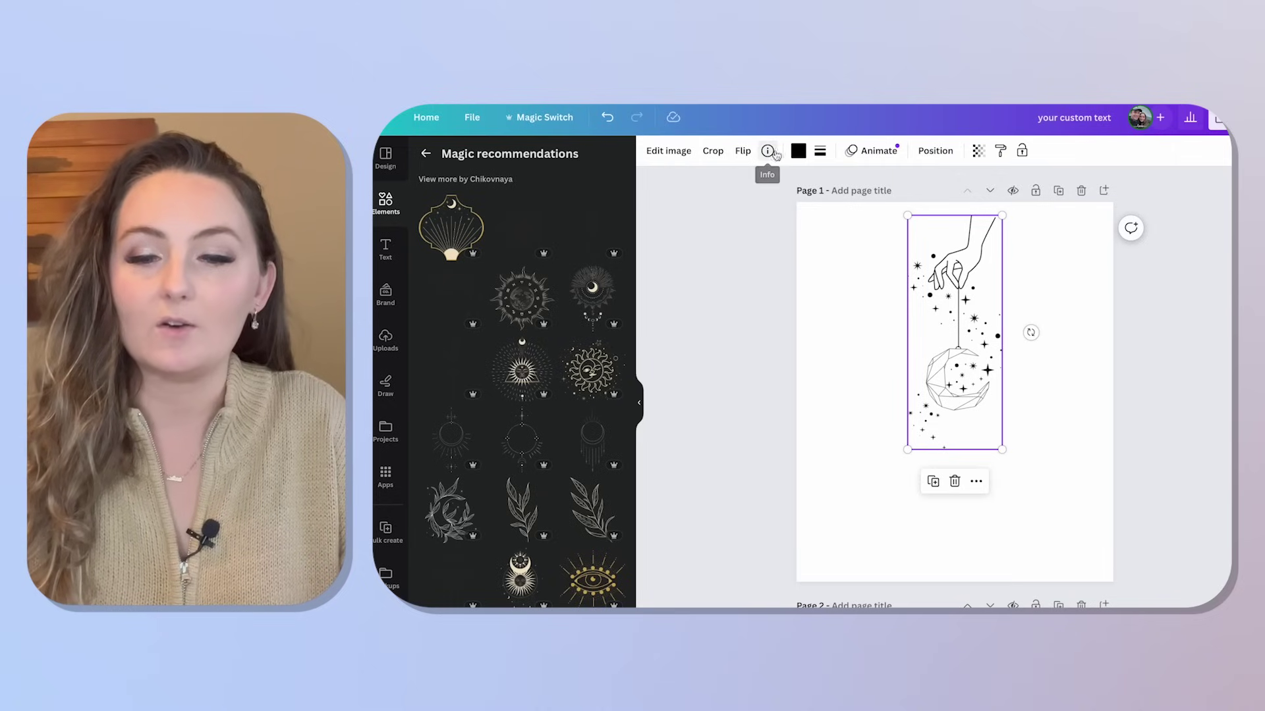
- View more elements by the hand-and-moon graphic's creator, Anes Design, and search them for "celestial"
left_click(767, 151)
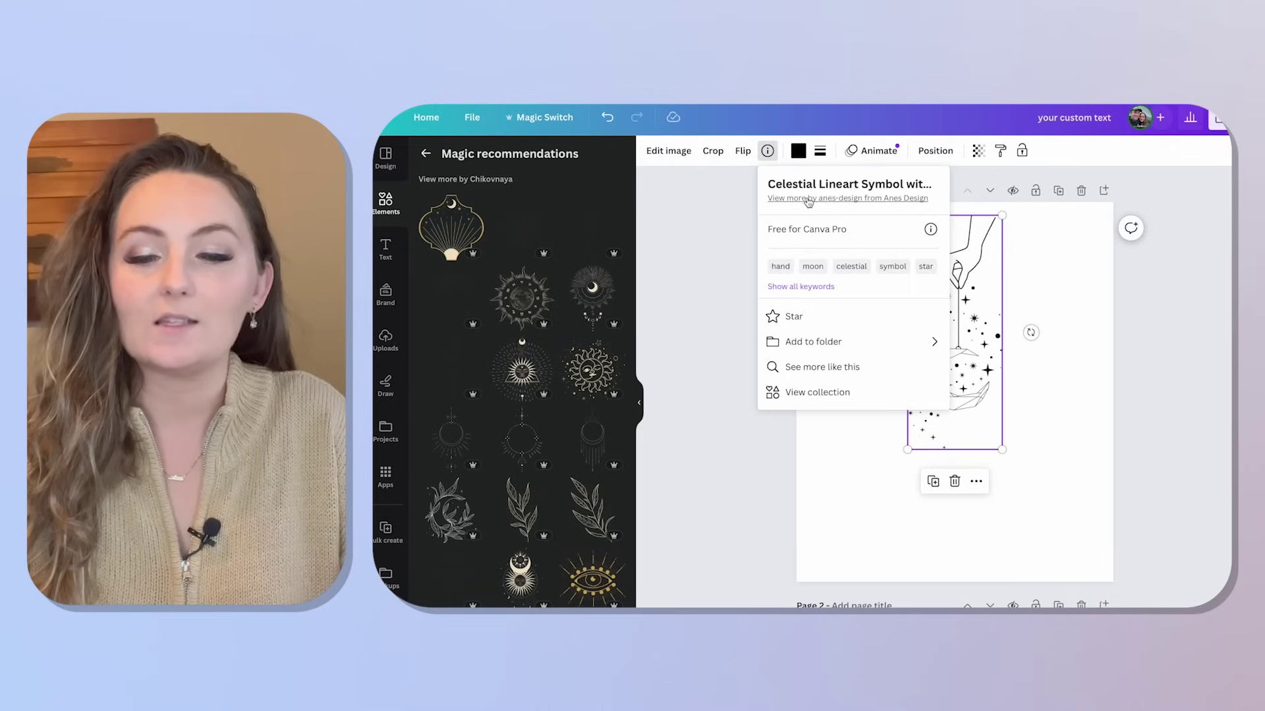
left_click(830, 199)
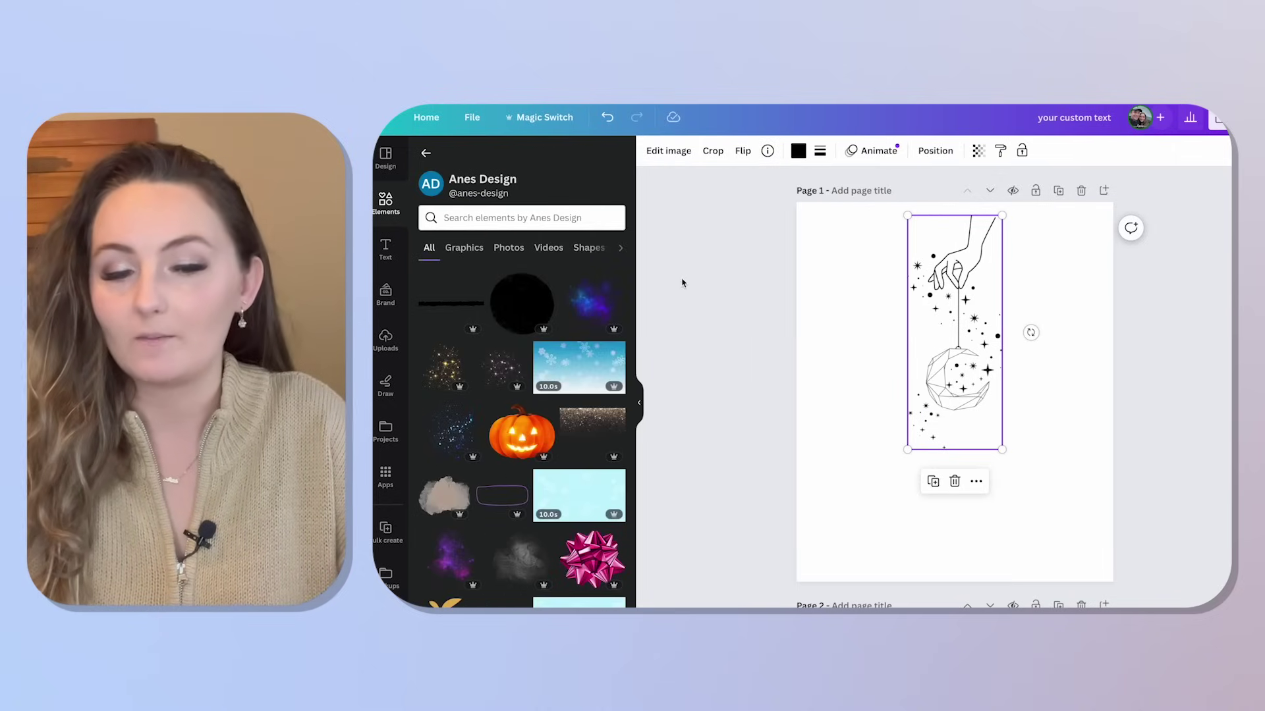
left_click(567, 218)
type("celest")
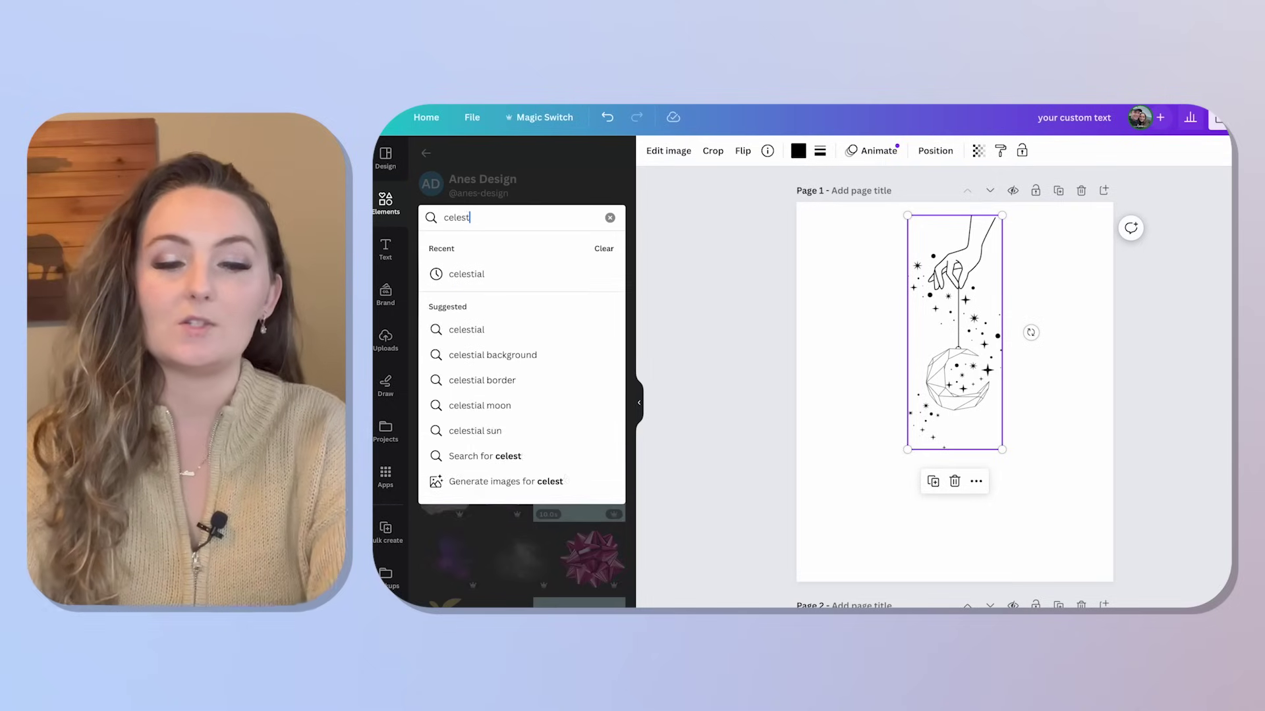
type("ial")
key("Return")
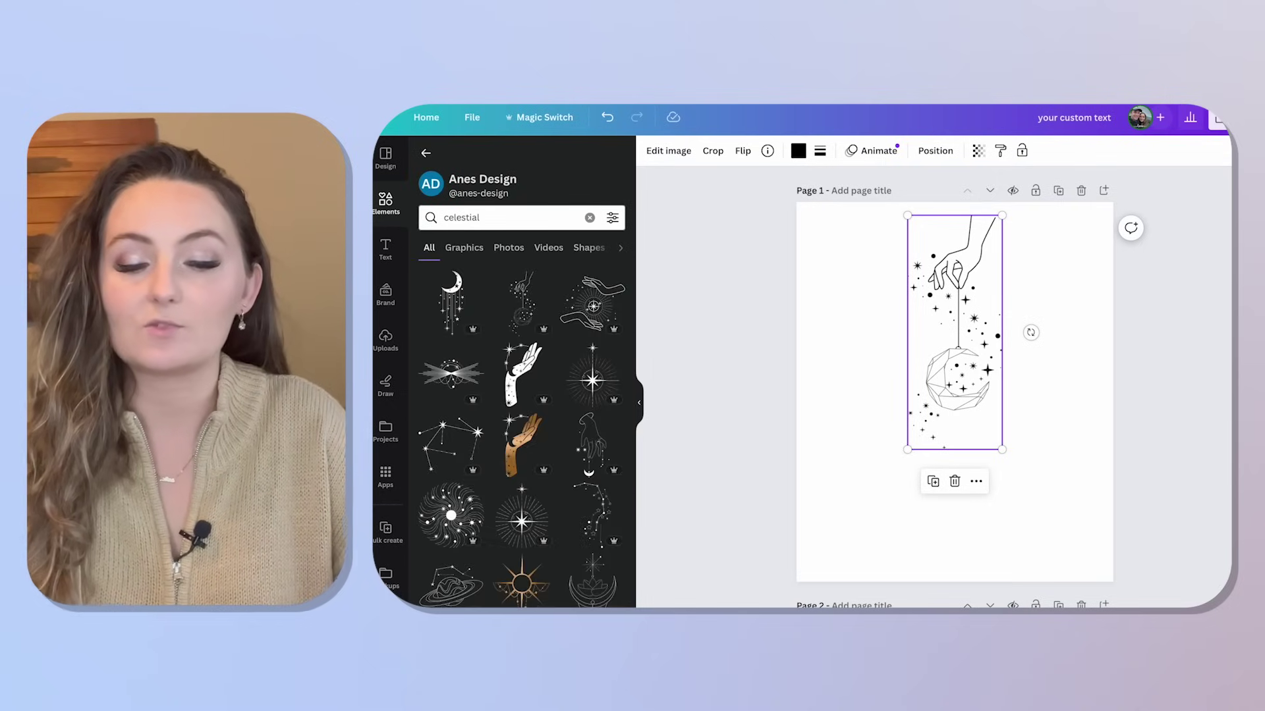
scroll(588, 466, "down", 10)
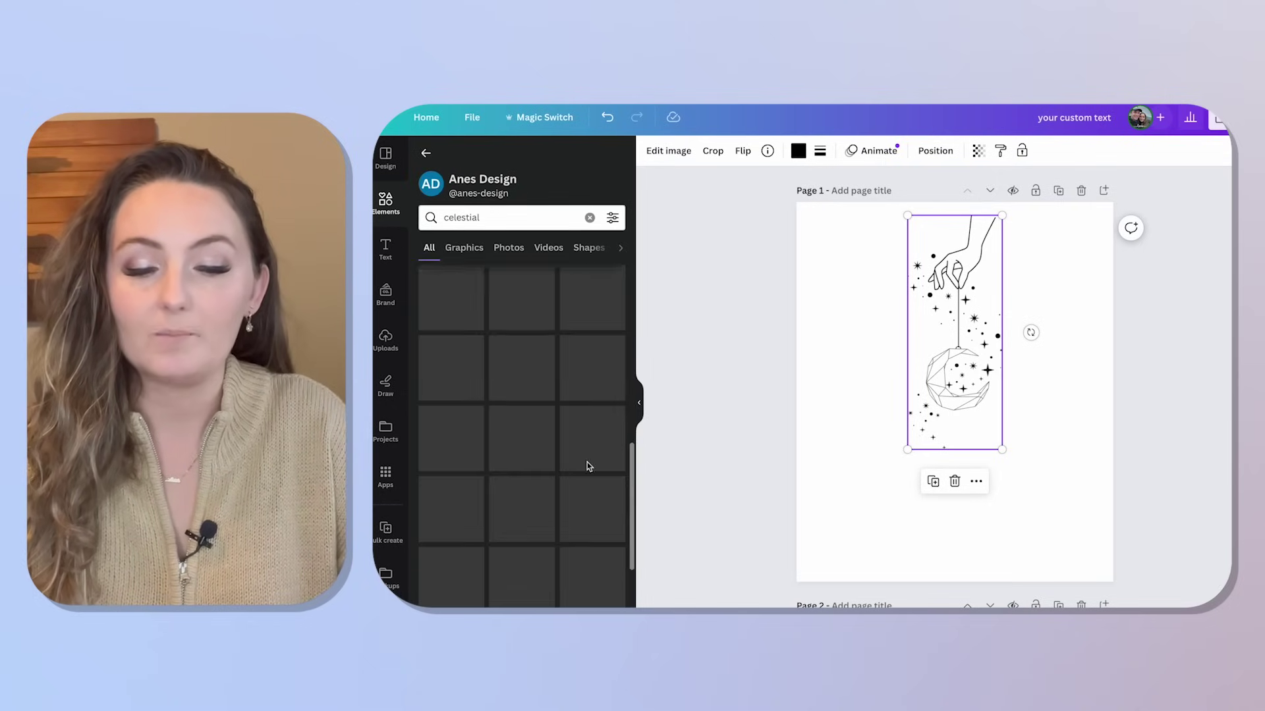
scroll(587, 461, "up", 10)
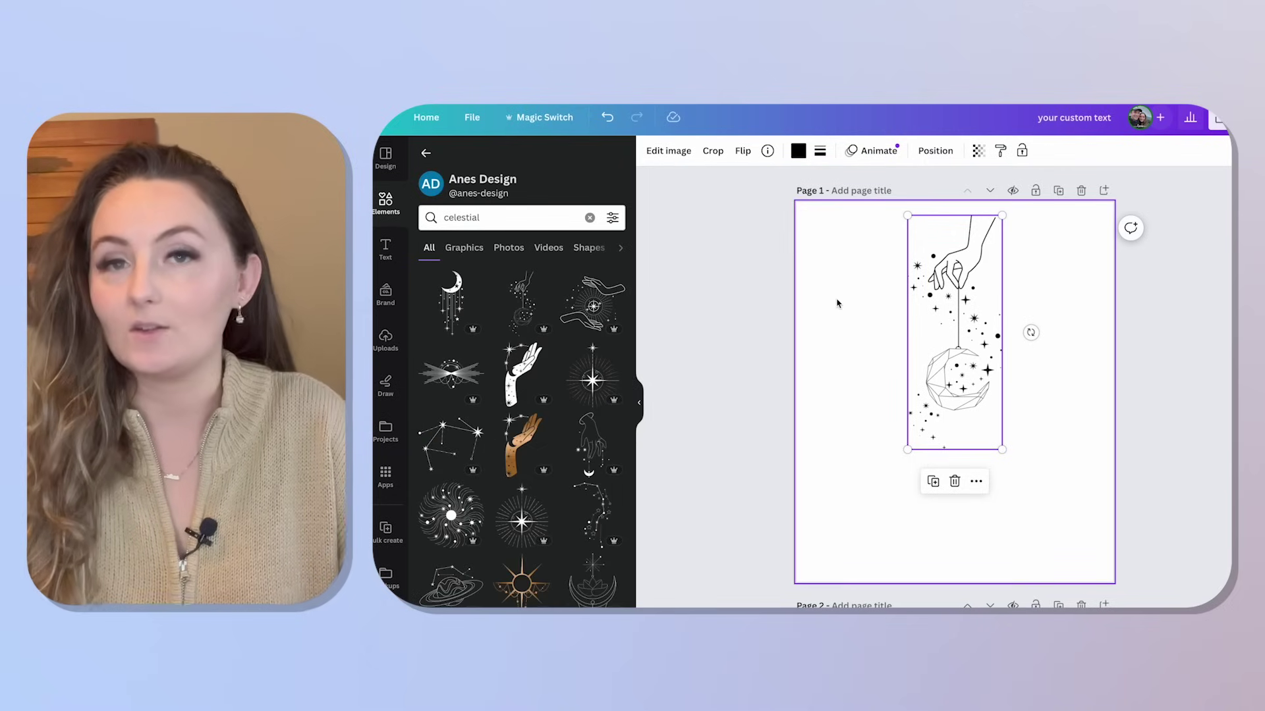
- View the collection that the hand-and-moon graphic belongs to and browse its matching elements
left_click(767, 151)
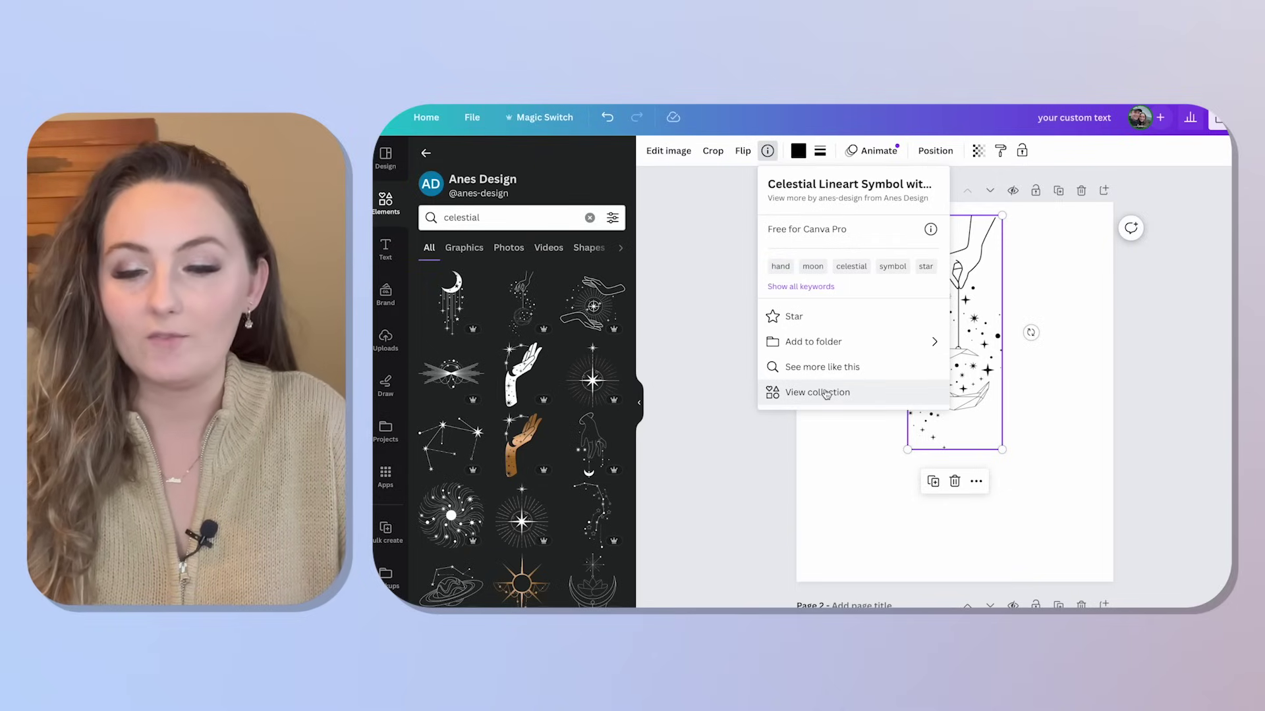
left_click(789, 394)
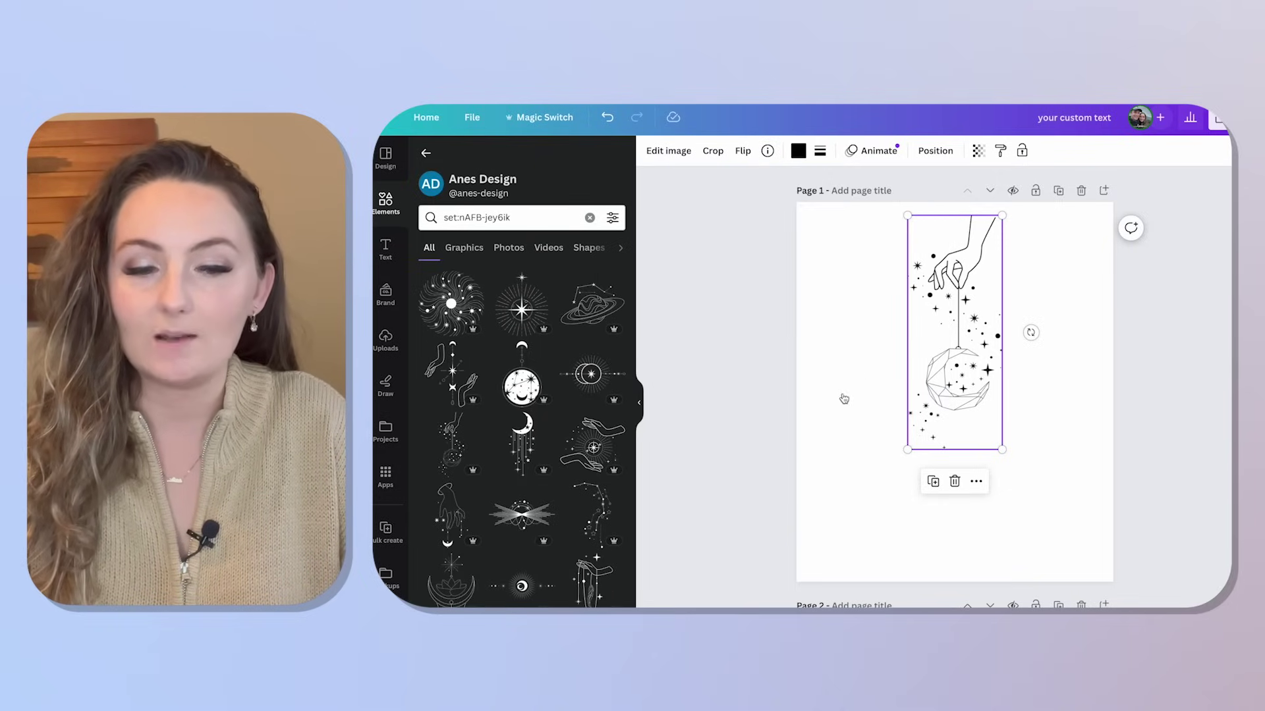
scroll(572, 395, "down", 1)
scroll(573, 395, "down", 5)
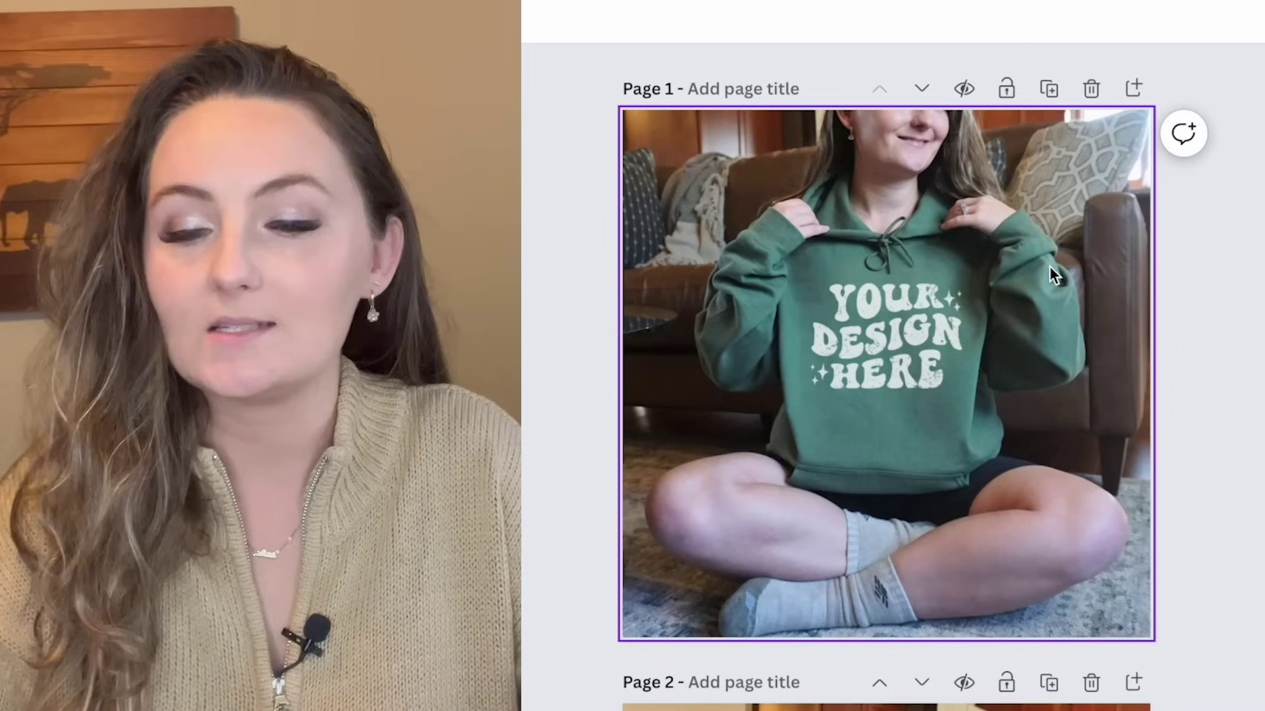
- Move the YOUR DESIGN HERE frame off the green hoodie on page 1 and back onto its chest
left_click(903, 319)
left_click_drag(903, 318, 706, 487)
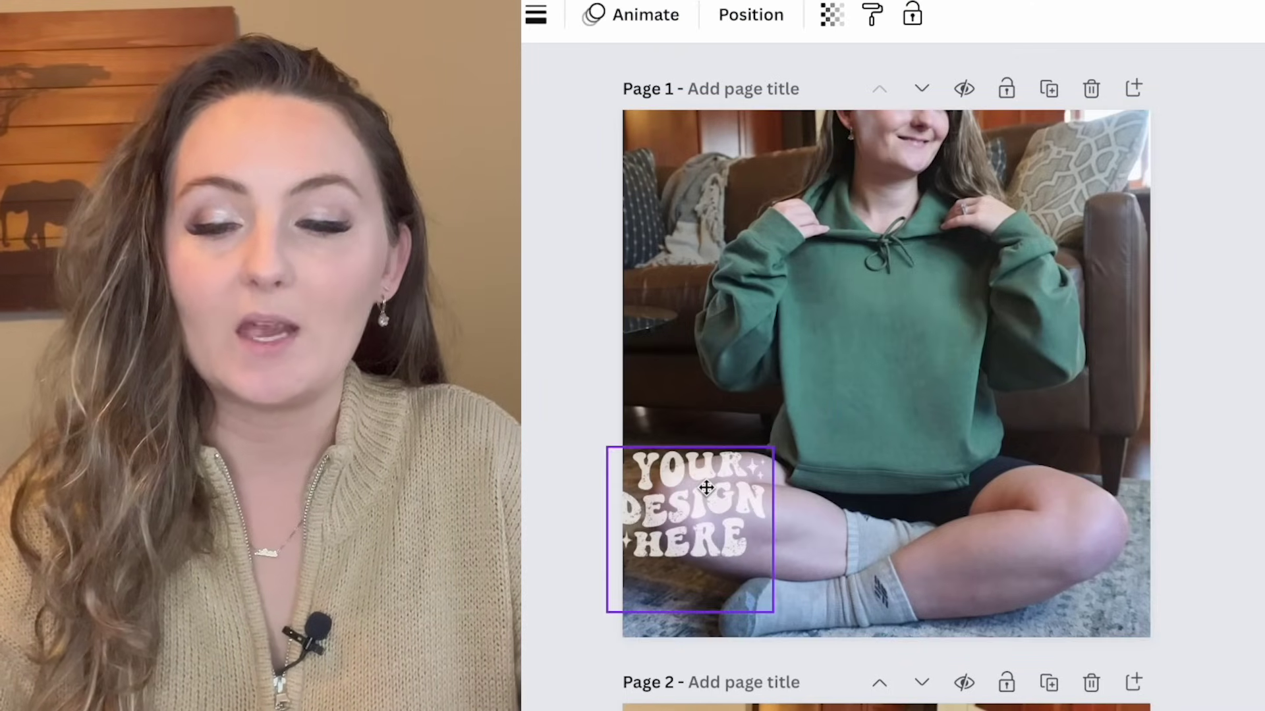
left_click_drag(706, 487, 900, 319)
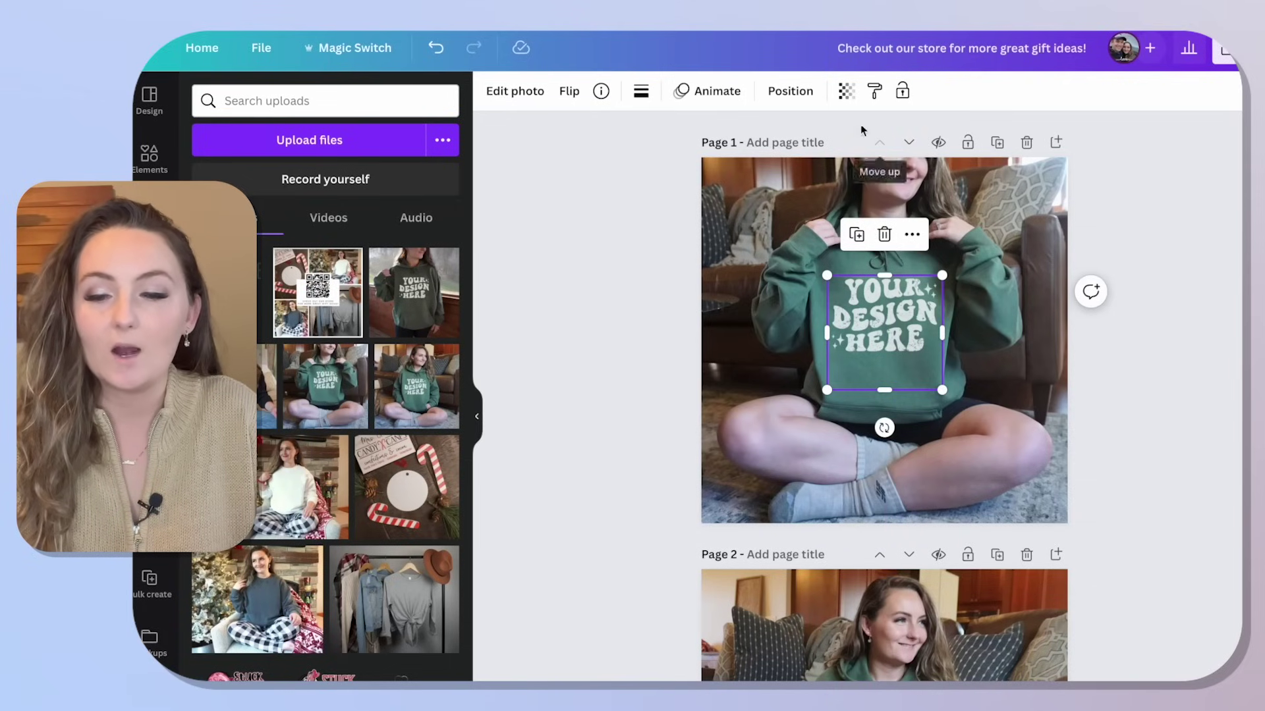
- Set the transparency of the YOUR DESIGN HERE graphic on the hoodie to 92 and deselect it
left_click(846, 91)
left_click_drag(848, 156, 844, 158)
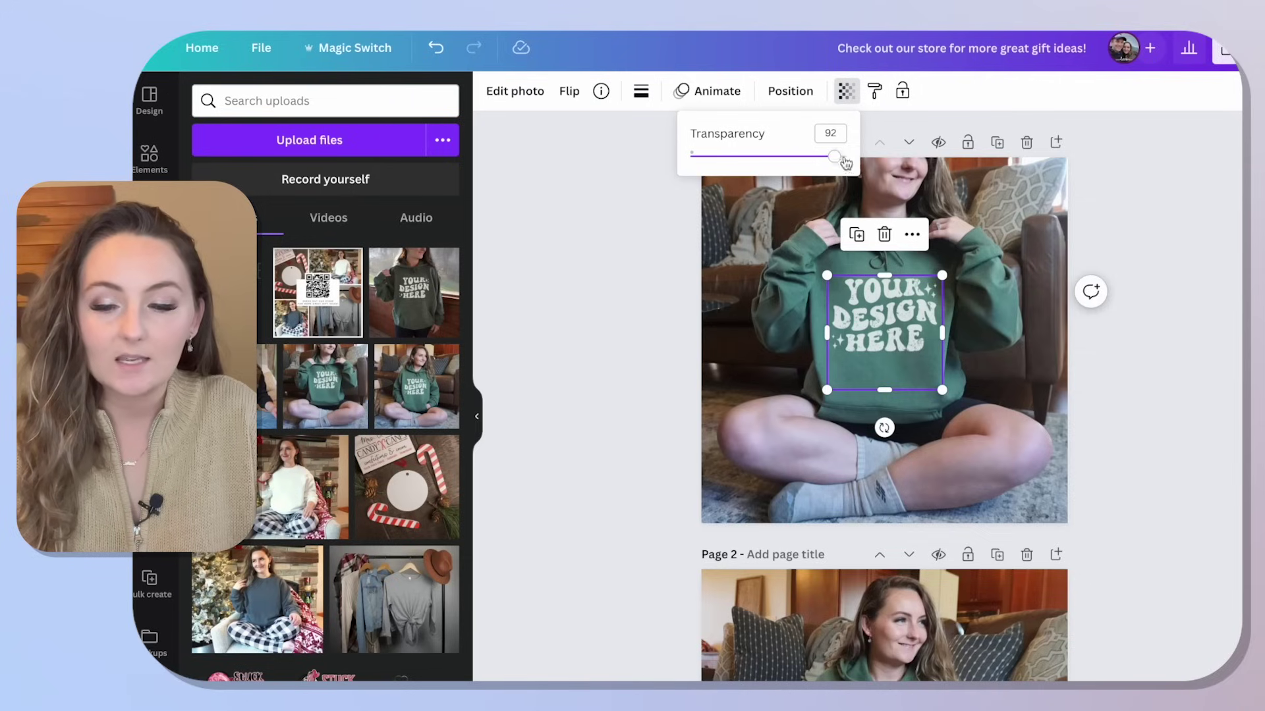
left_click(961, 318)
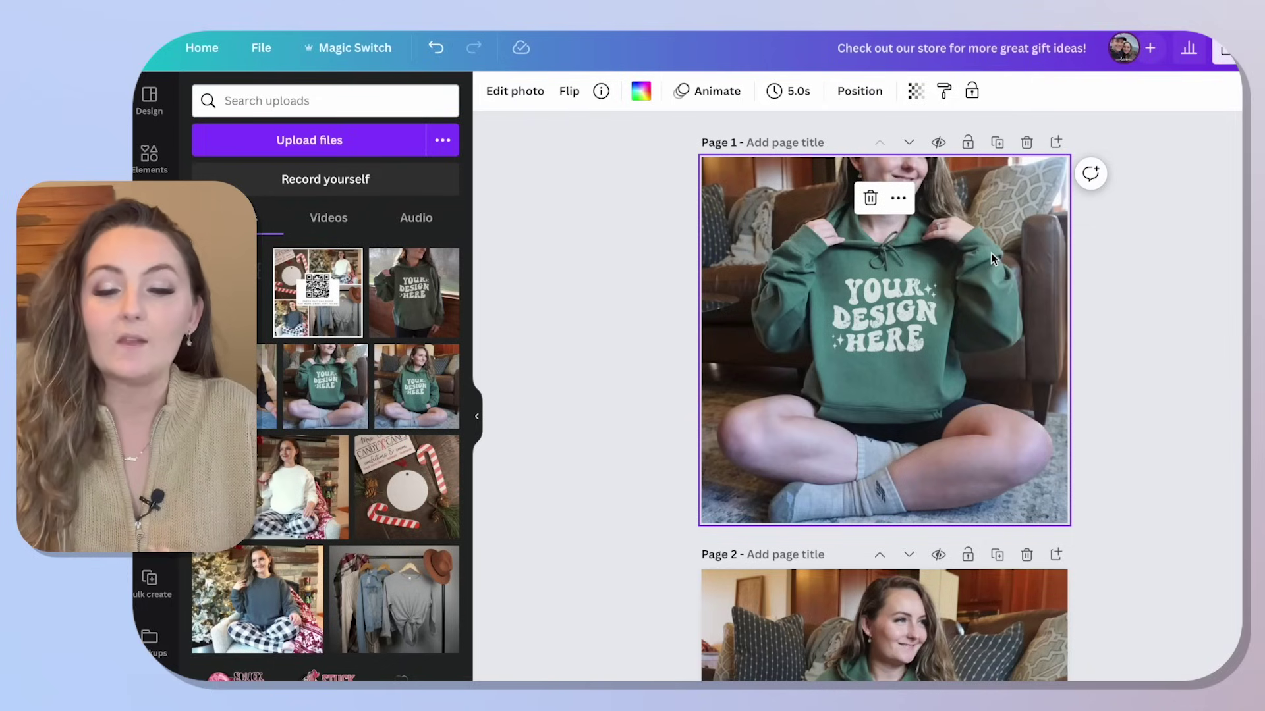
- Replace the YOUR DESIGN HERE graphic in the hoodie frame with the uploaded desert sunset design
left_click(899, 309)
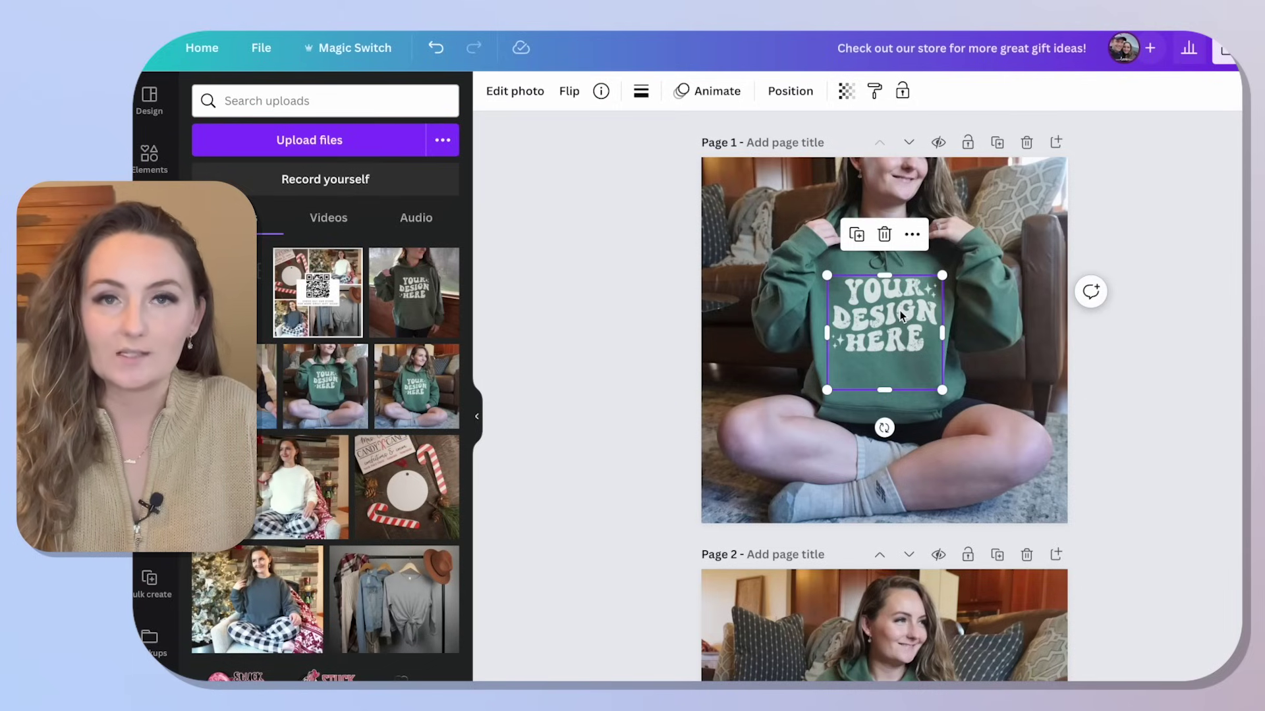
scroll(269, 552, "down", 5)
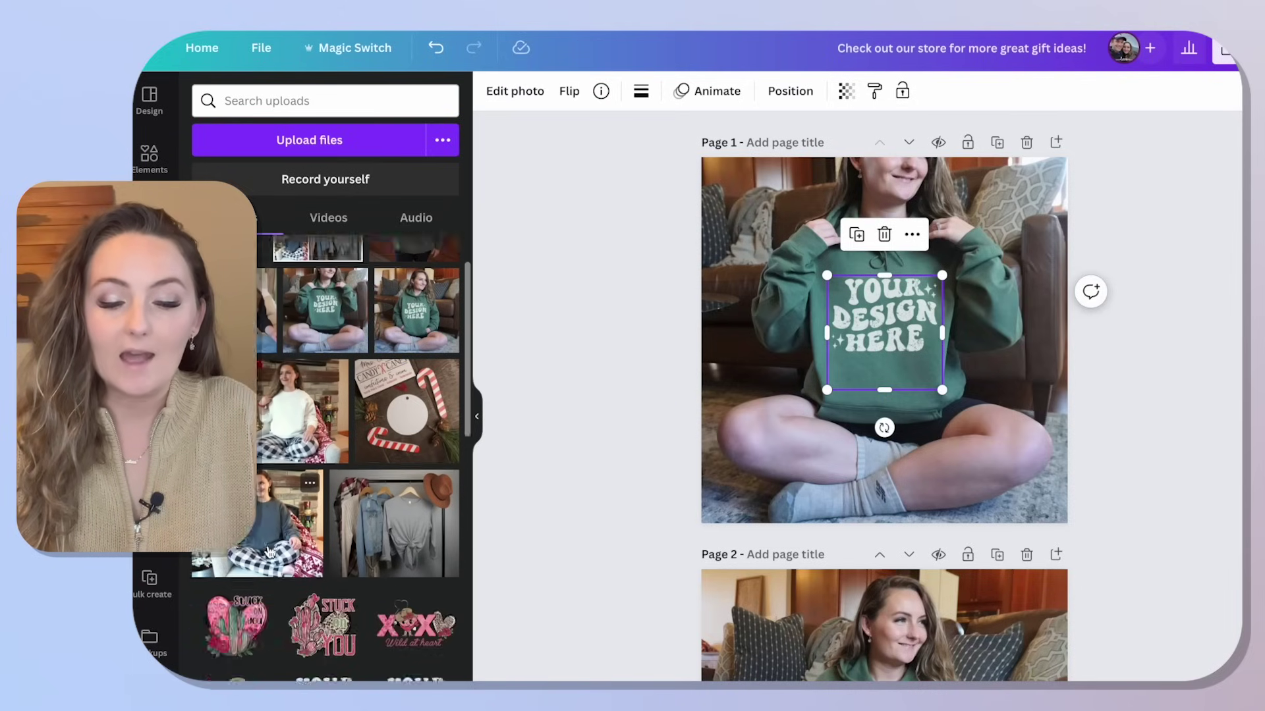
scroll(269, 552, "down", 1)
left_click_drag(403, 575, 867, 290)
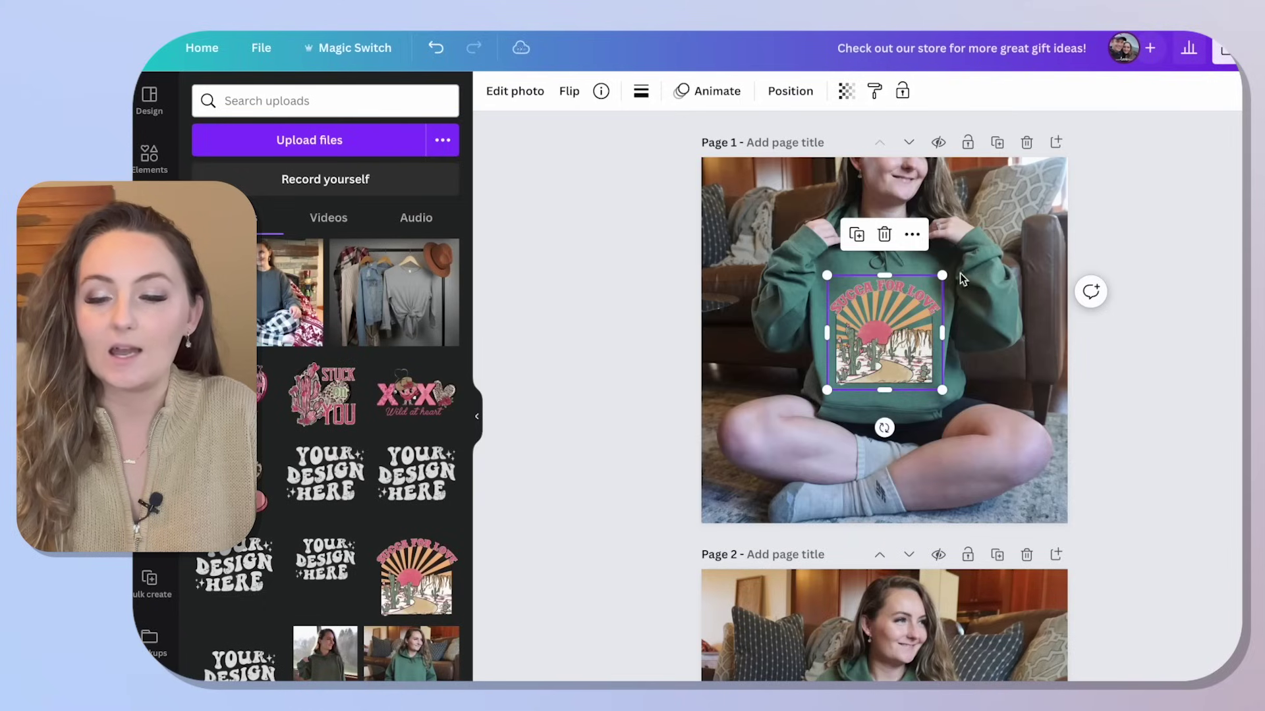
- Check the transparency setting of the desert sunset design on the page 1 hoodie and deselect it
left_click(1037, 310)
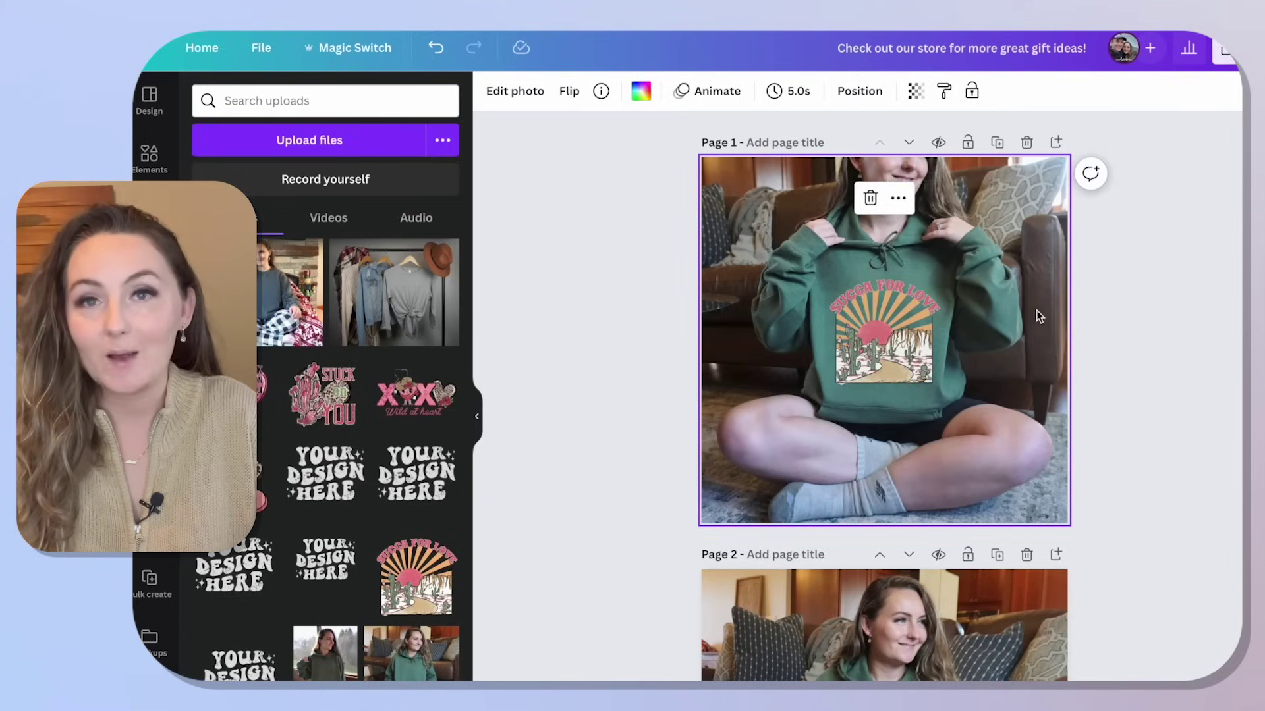
left_click(891, 335)
left_click(849, 97)
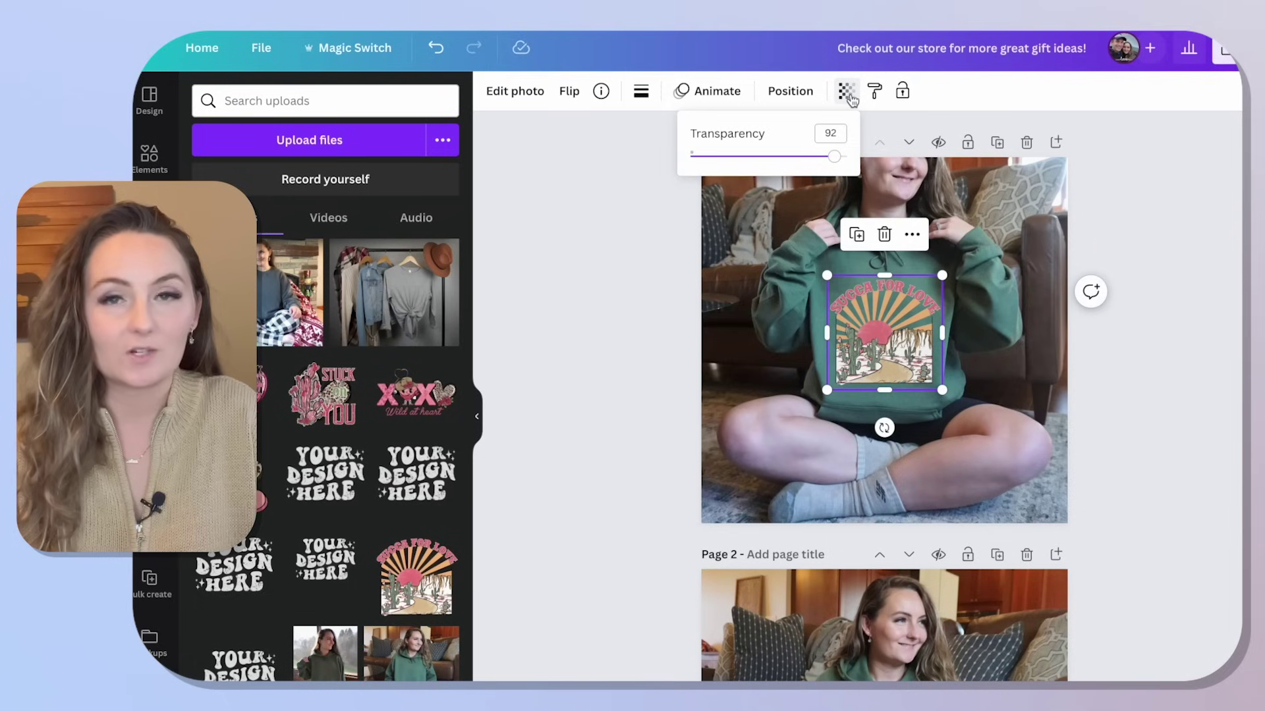
left_click(995, 251)
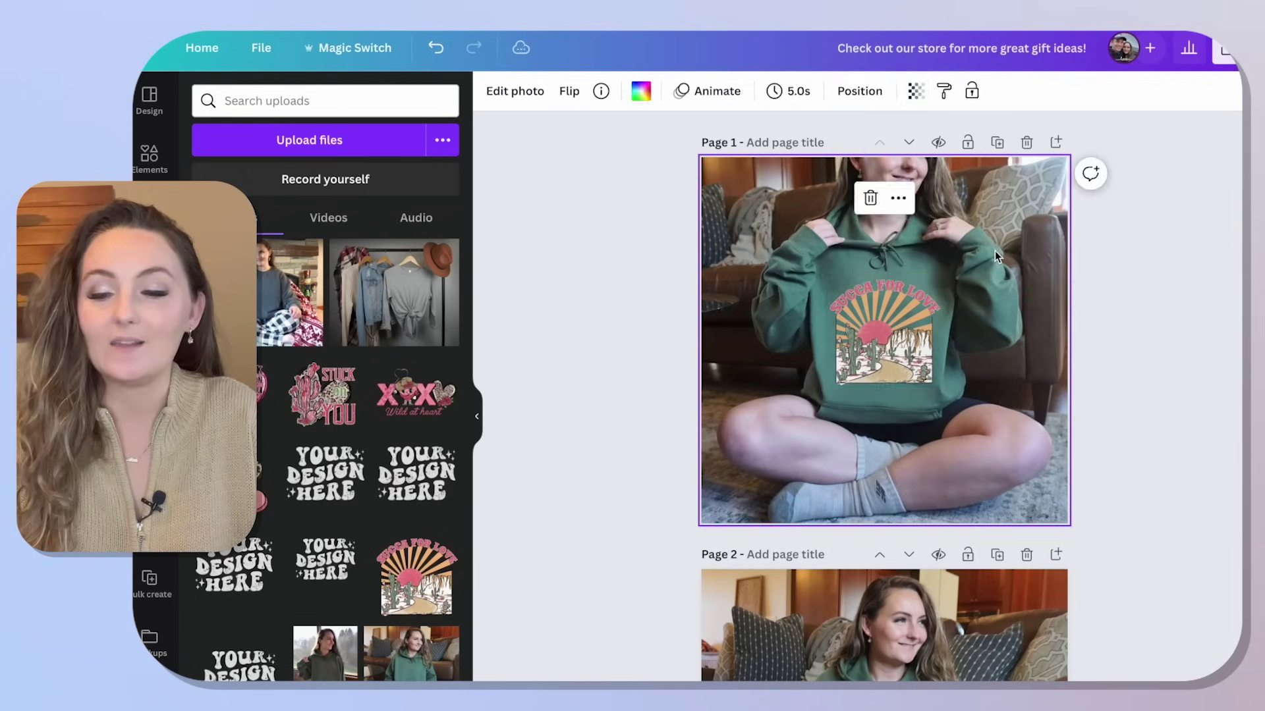
- Replace the YOUR DESIGN HERE graphic on the page 2 green hoodie with the uploaded desert sunset design
scroll(995, 250, "down", 5)
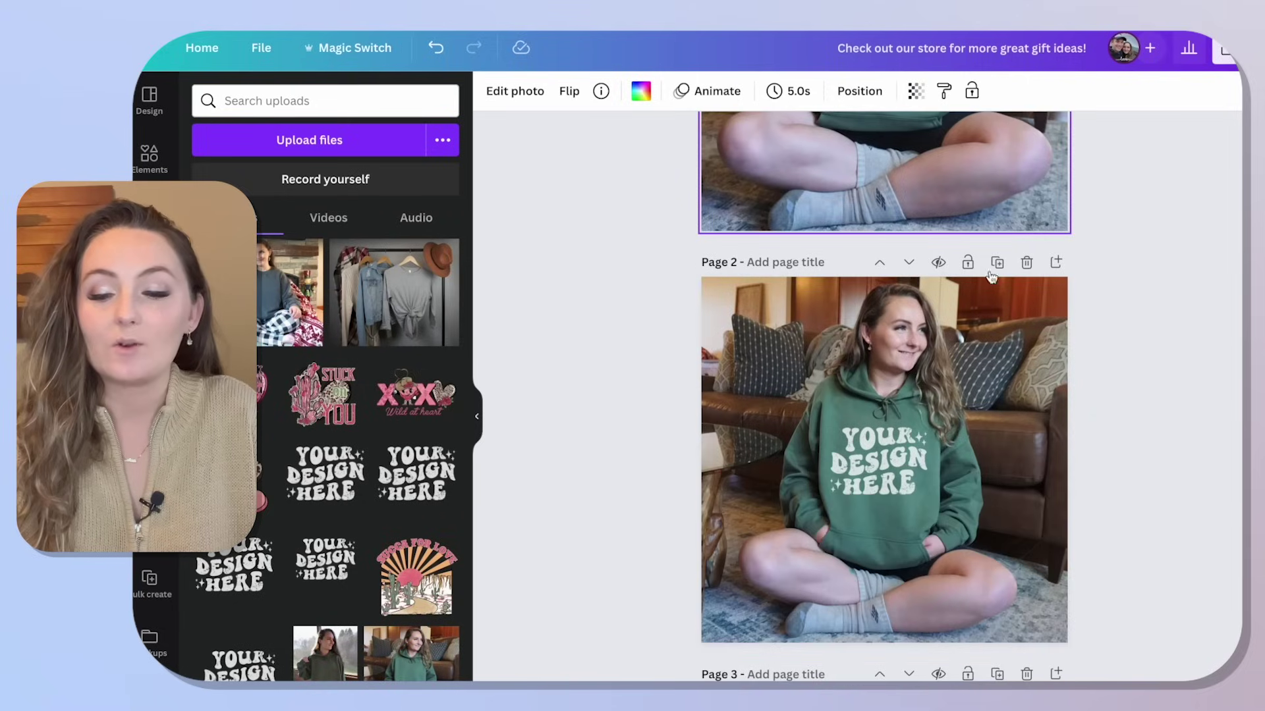
left_click(900, 432)
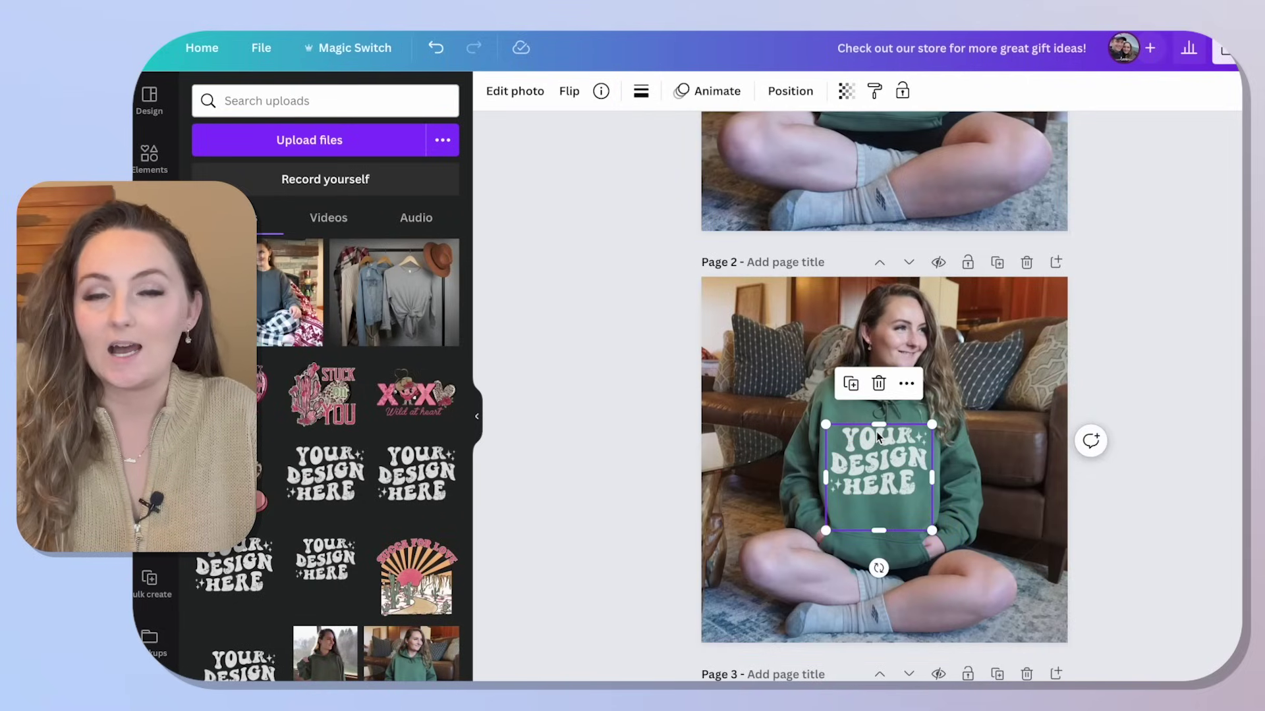
scroll(877, 432, "up", 3)
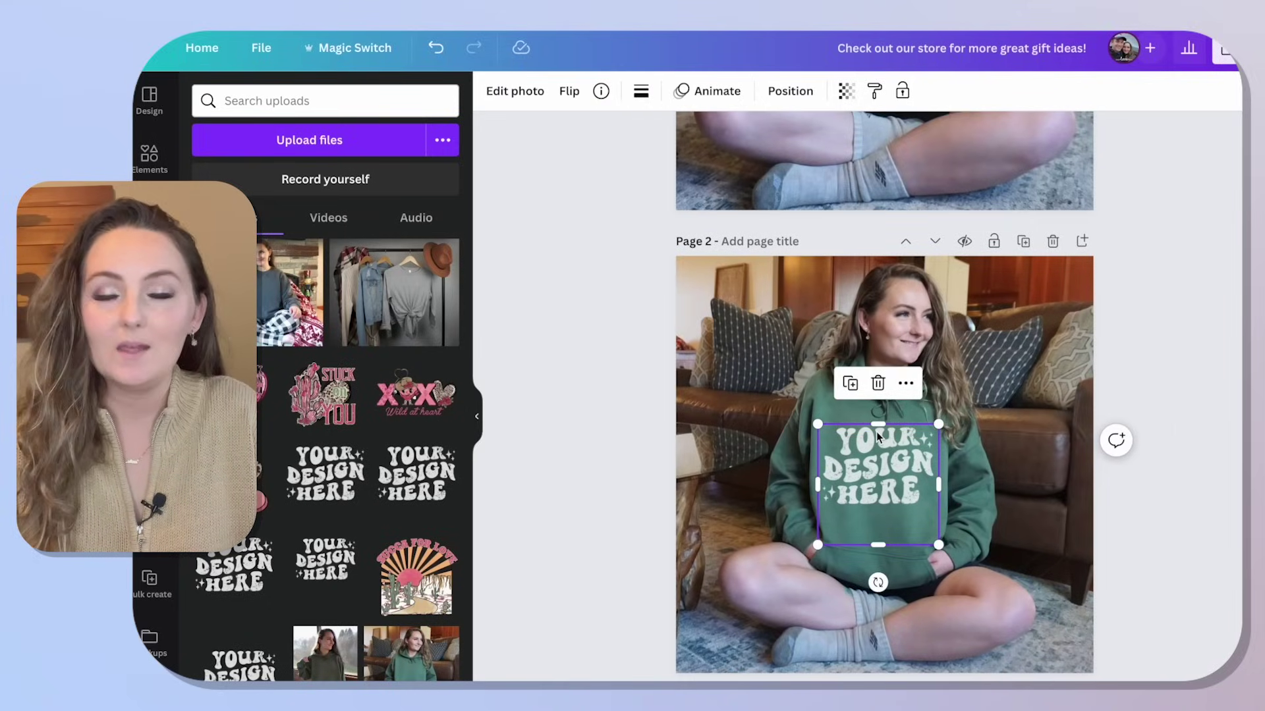
left_click_drag(418, 577, 846, 479)
- Put the uploaded desert sunset design into the frames on the page 3 hoodie and the page 4 black sweatshirt
scroll(1013, 469, "down", 5)
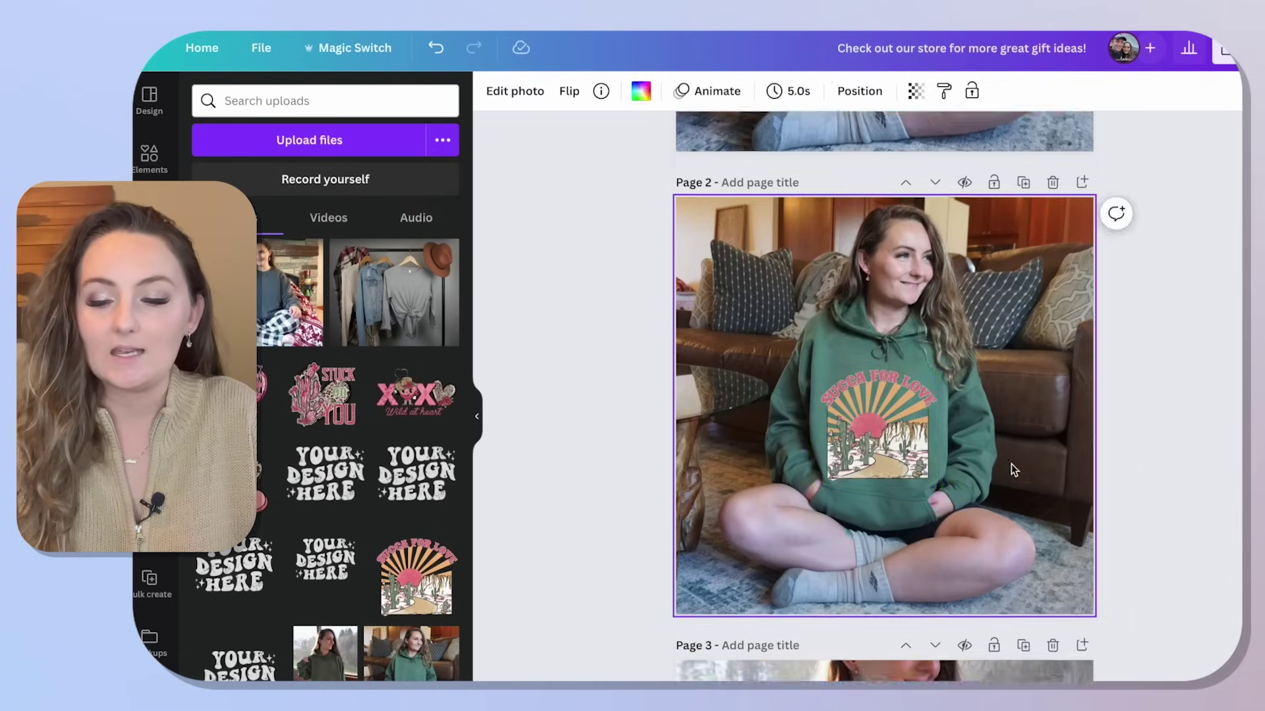
scroll(1013, 469, "down", 3)
left_click_drag(411, 580, 857, 420)
scroll(969, 479, "down", 5)
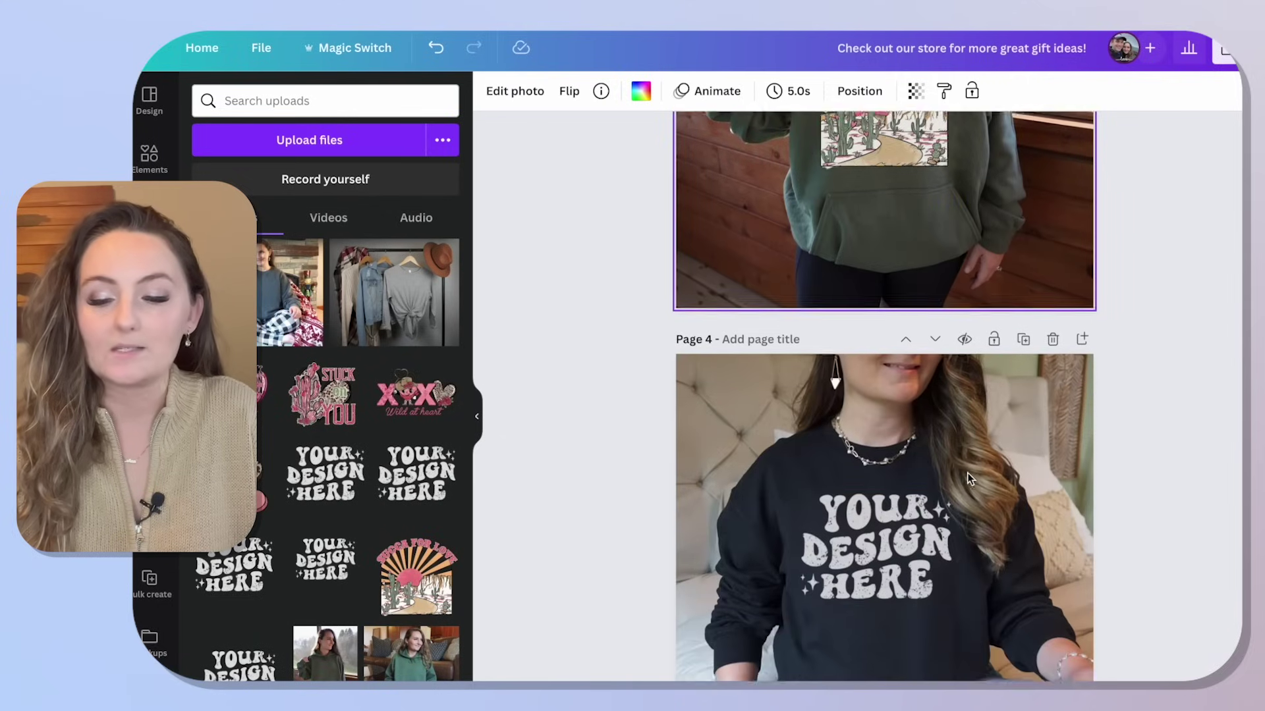
left_click_drag(417, 576, 876, 521)
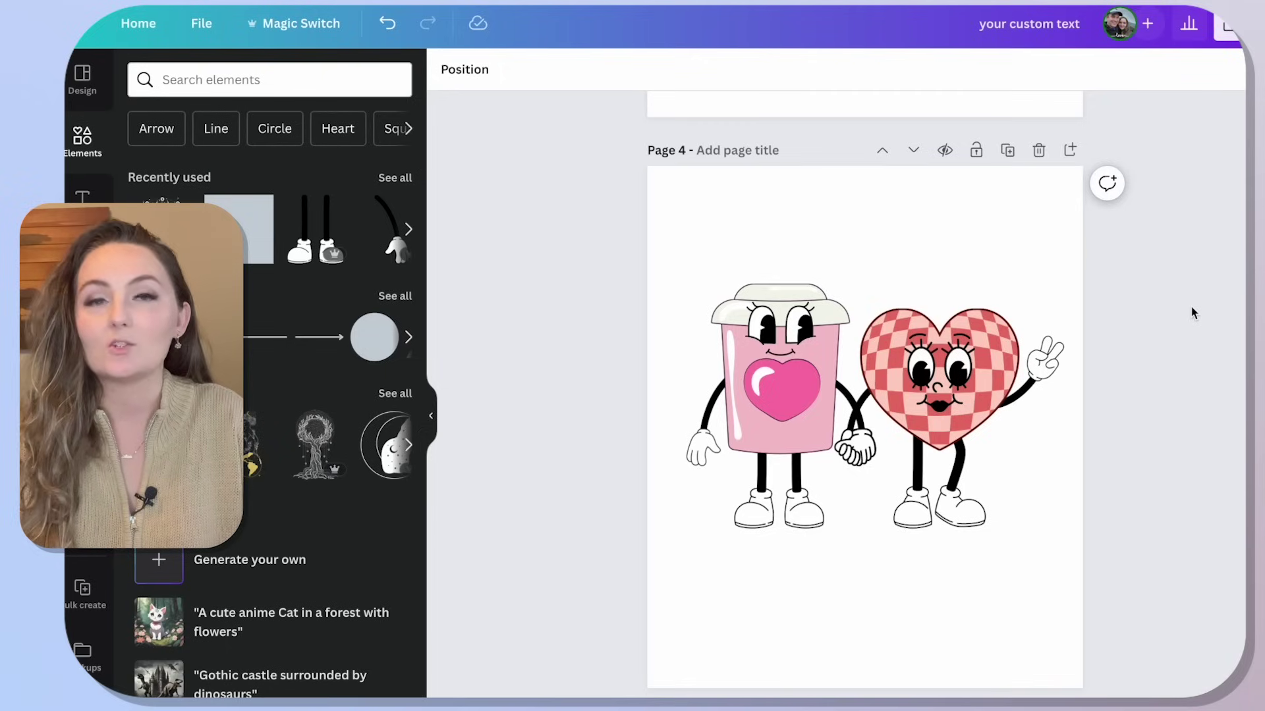
- Add a blank page after page 4 and search the elements for "valentines day"
left_click(1069, 150)
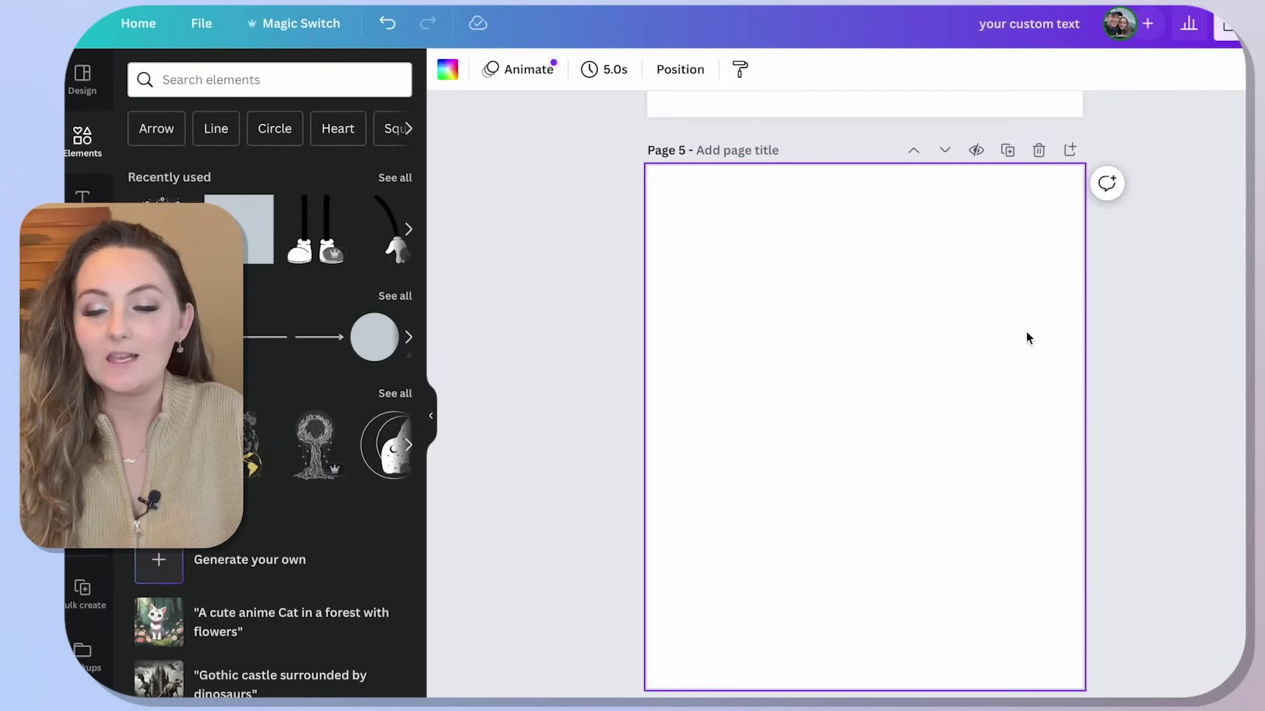
left_click(223, 81)
type("valentines day")
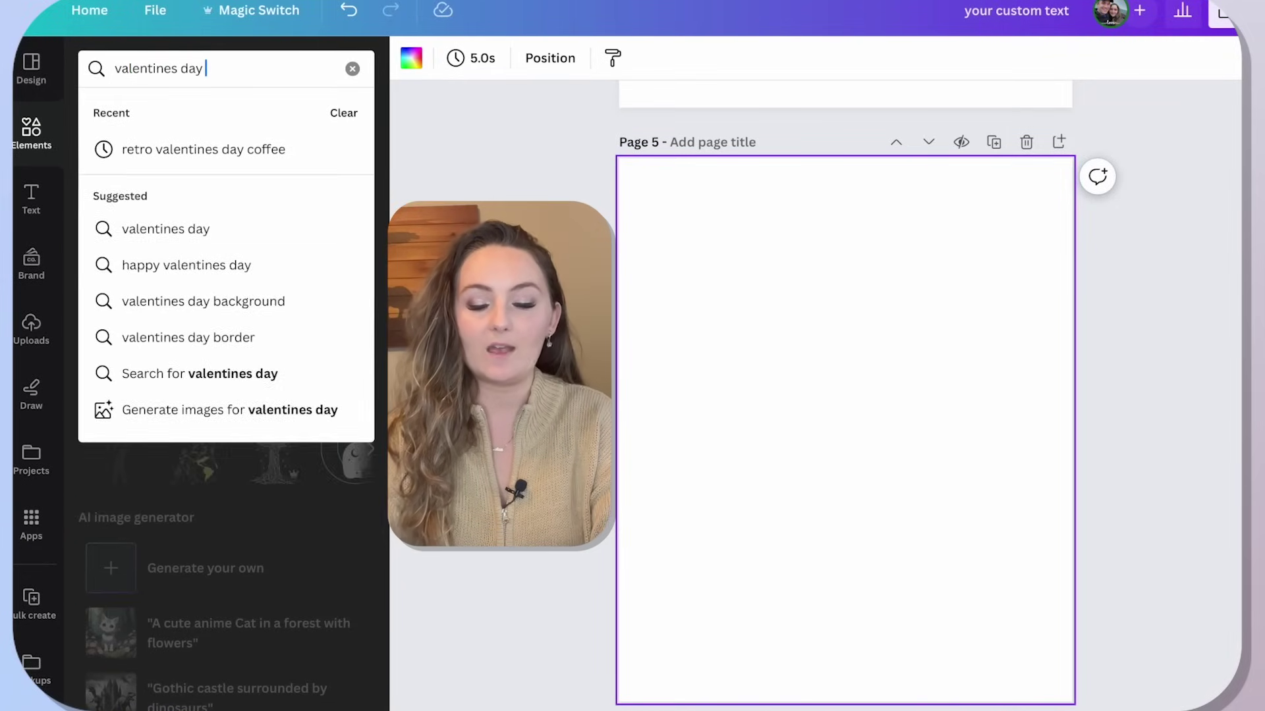
key("Return")
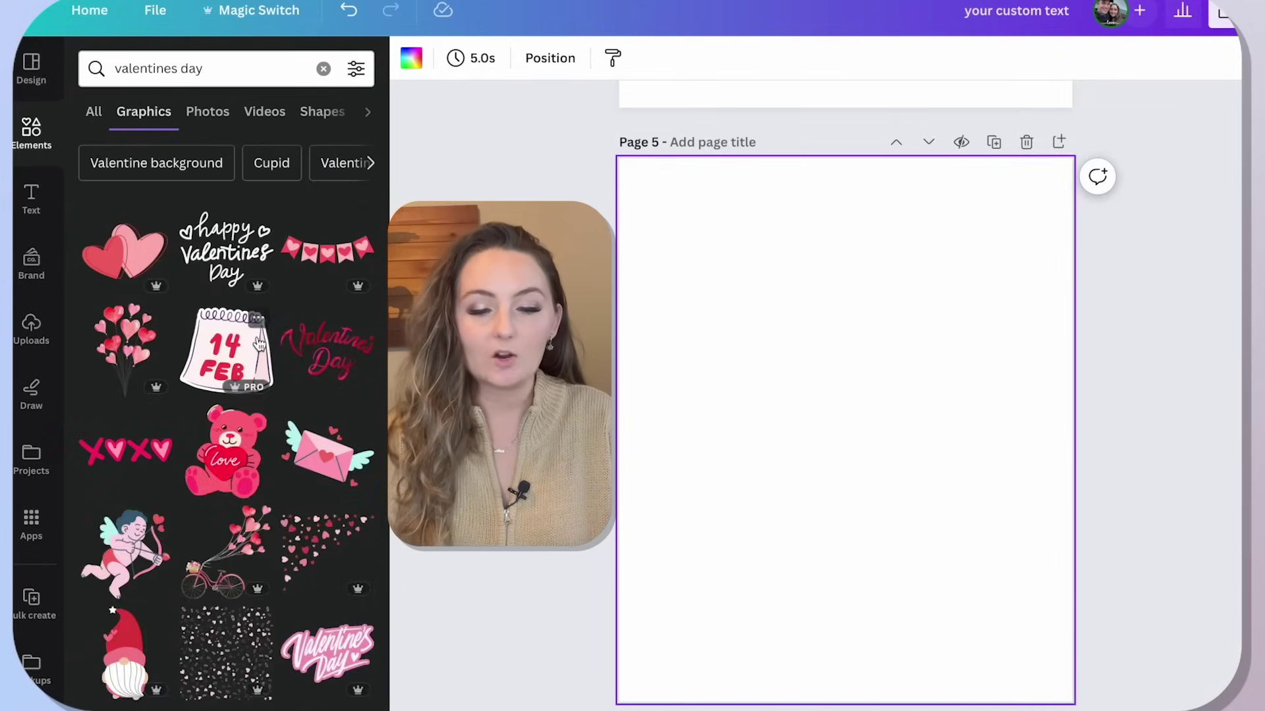
- Browse the graphics and arrange a pink coffee cup and a red checkered heart side by side on page 5
scroll(259, 344, "down", 10)
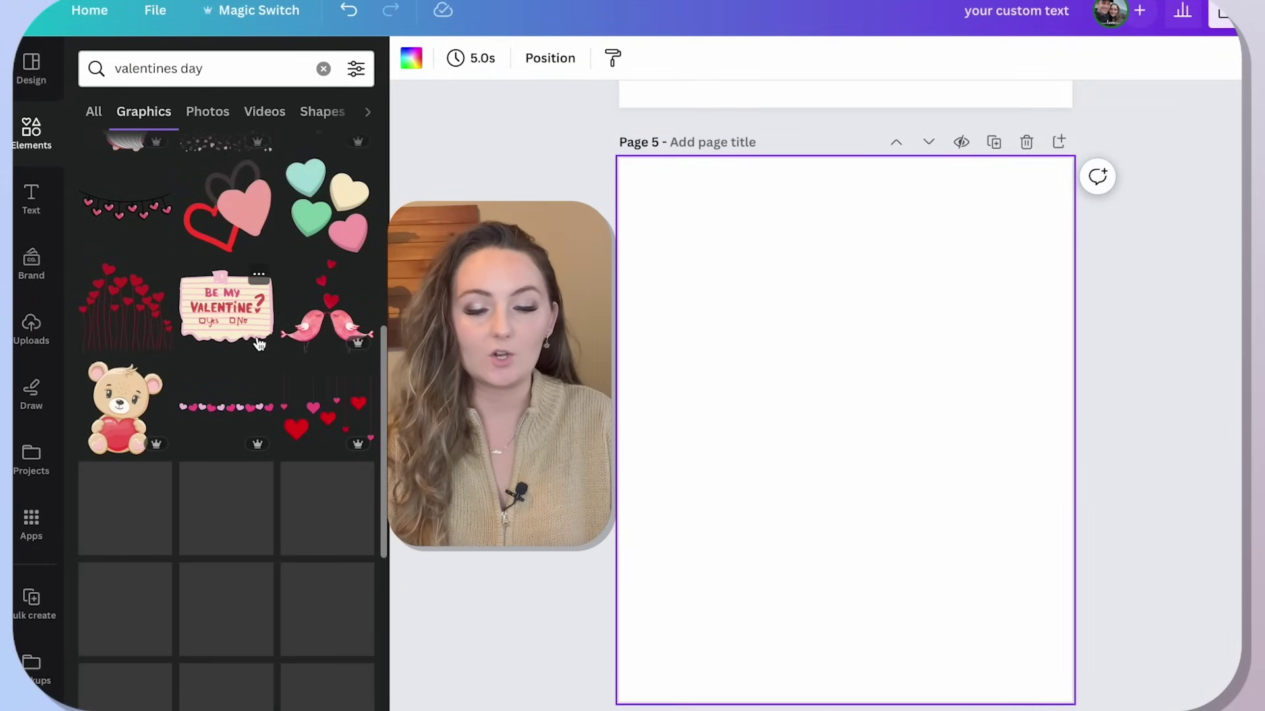
scroll(259, 344, "down", 8)
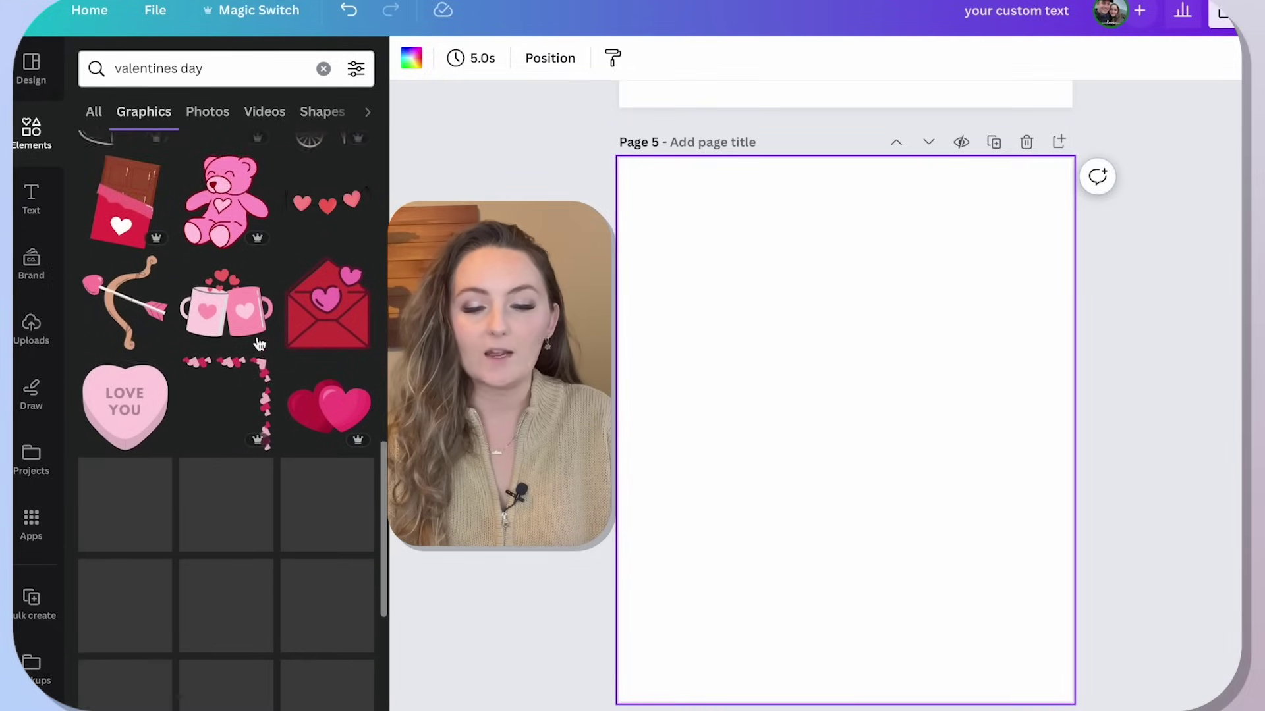
scroll(259, 343, "down", 4)
scroll(259, 344, "down", 10)
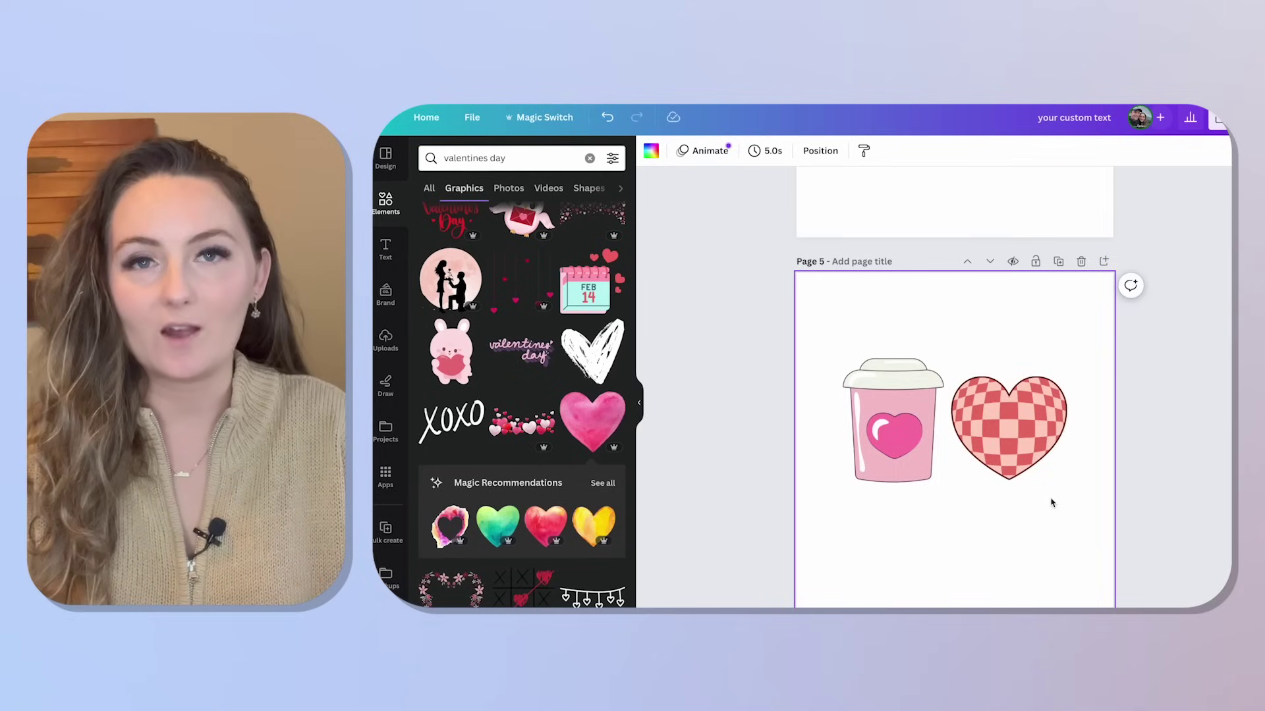
left_click_drag(1037, 465, 1048, 463)
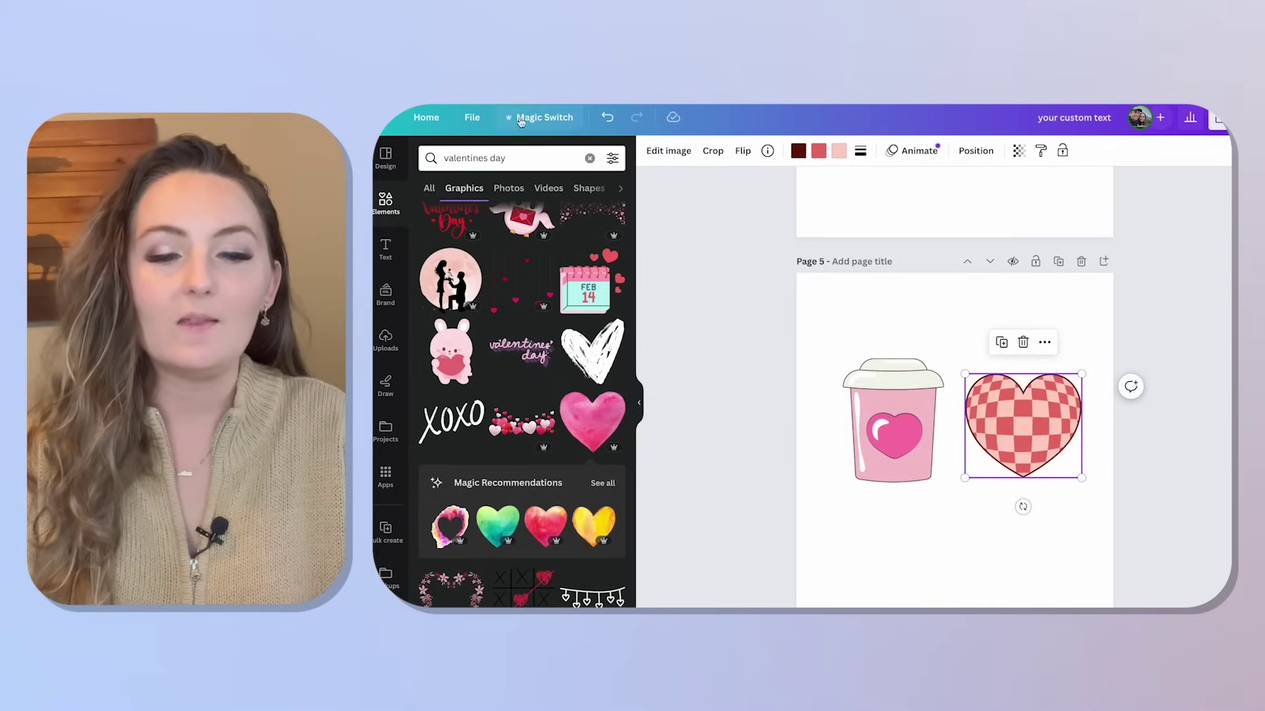
- Search the graphics for "retro faces"
left_click(445, 157)
type("retro faces")
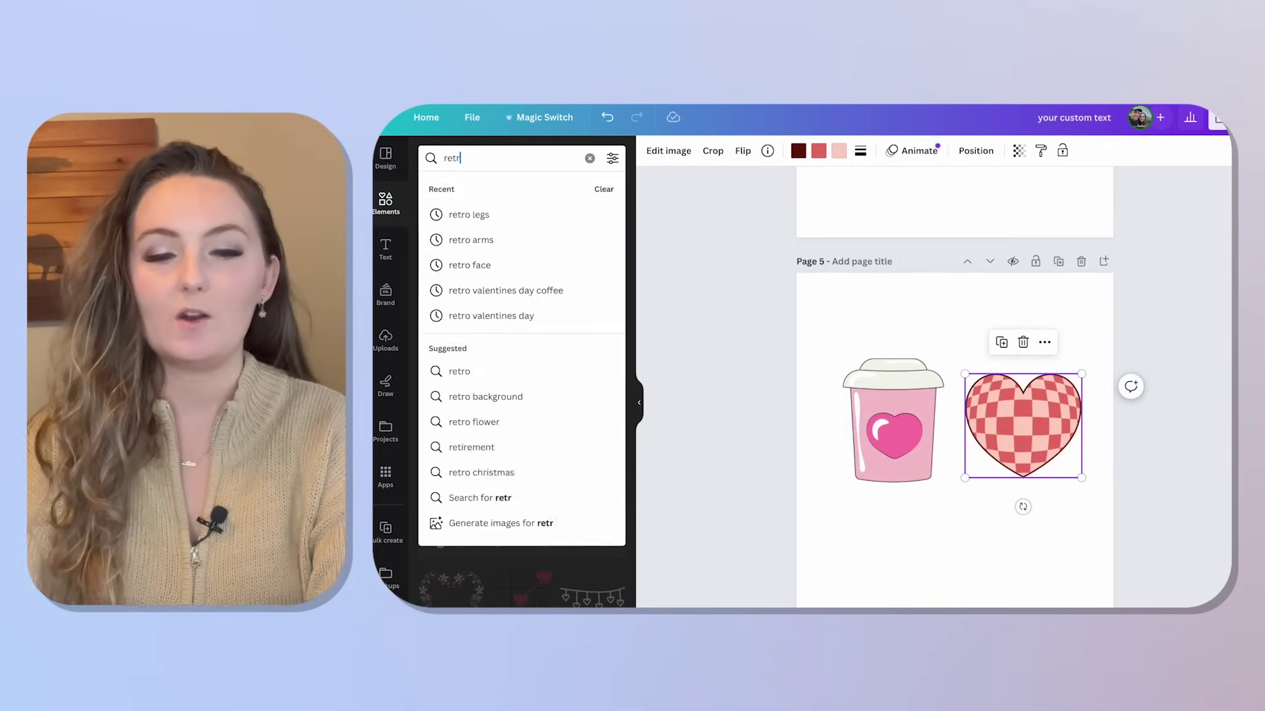
key("Return")
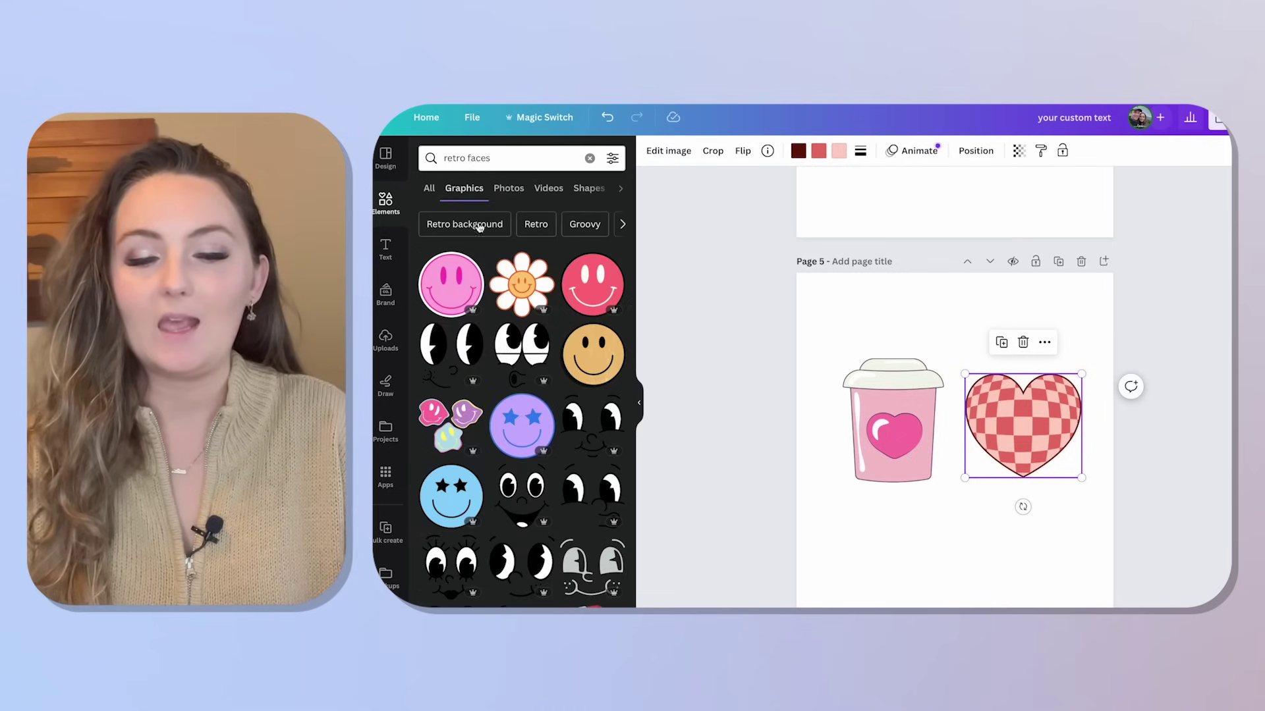
left_click(440, 341)
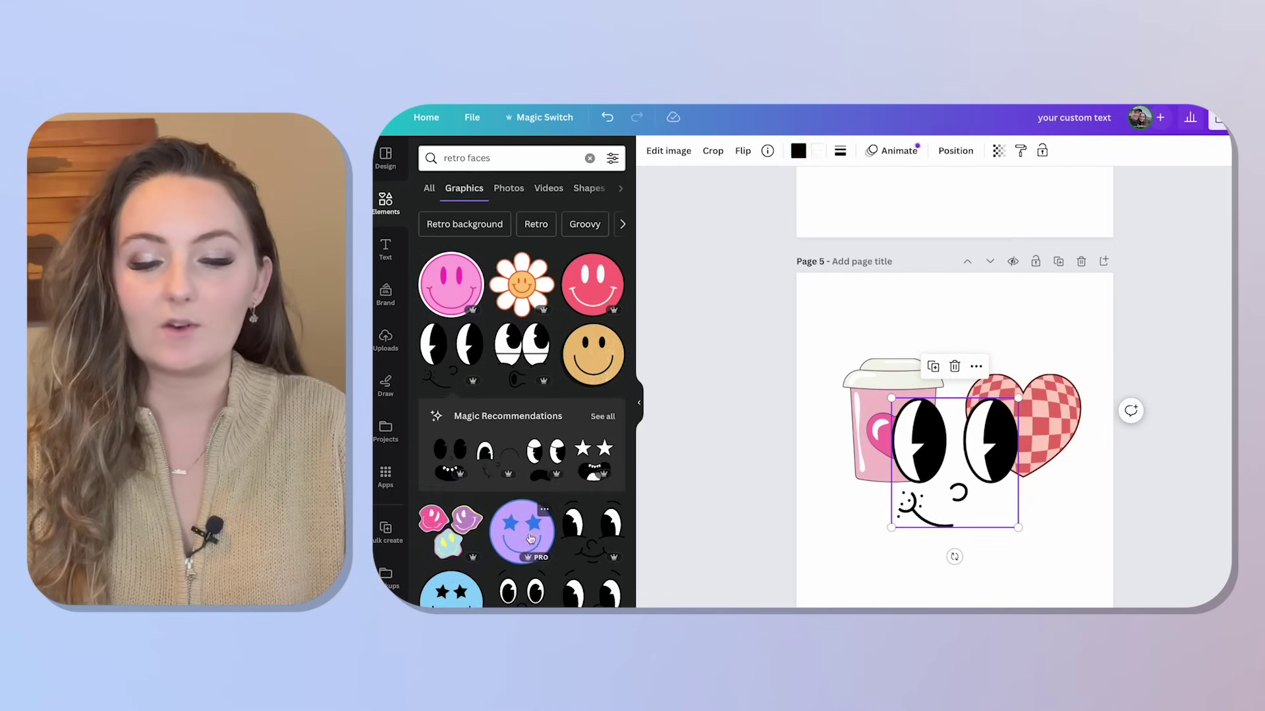
scroll(530, 539, "down", 3)
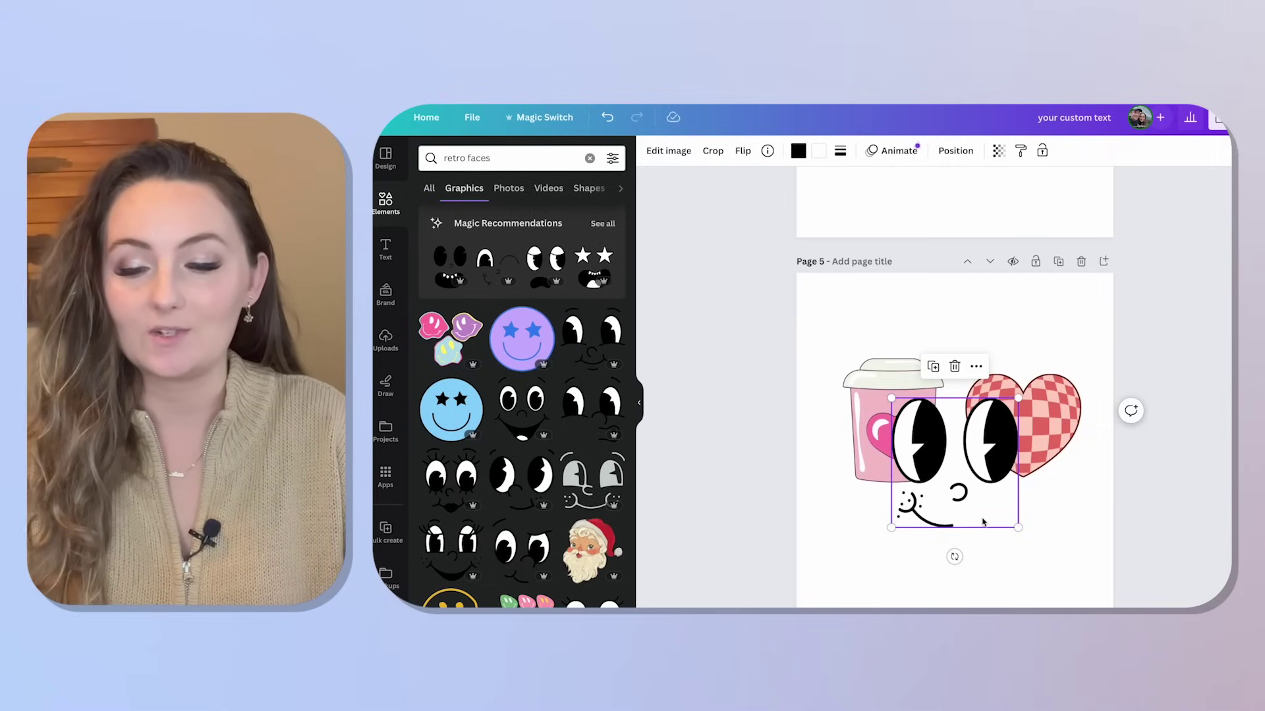
left_click_drag(1017, 529, 1020, 435)
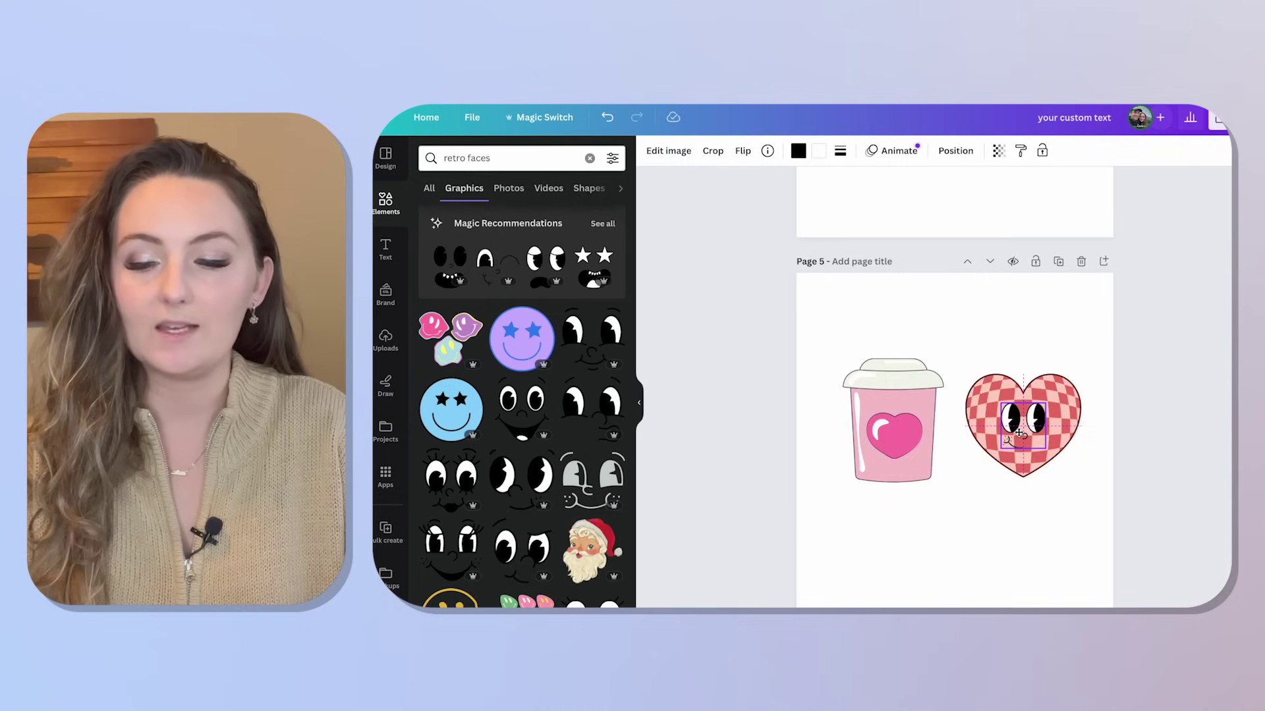
key("Delete")
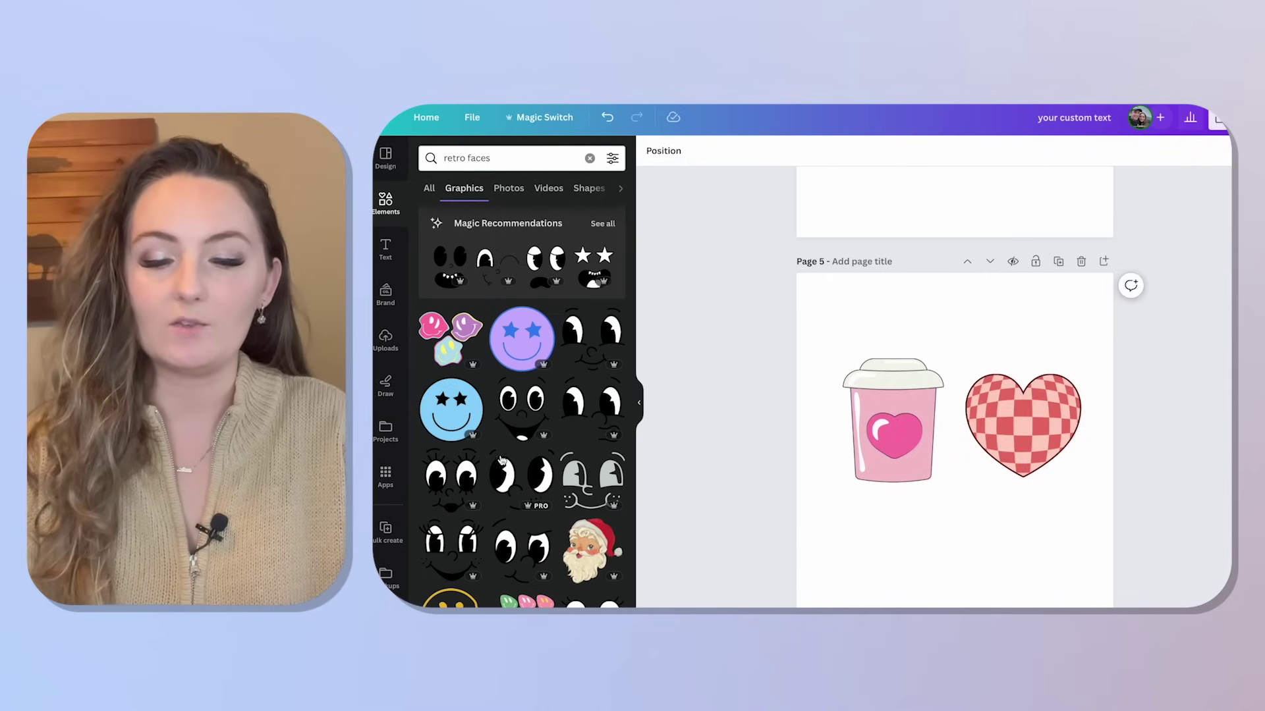
- Add a side-glancing retro face to the coffee cup and a smiling face with eyelashes to the heart, scaled to fit
left_click(513, 494)
left_click_drag(1018, 525, 979, 488)
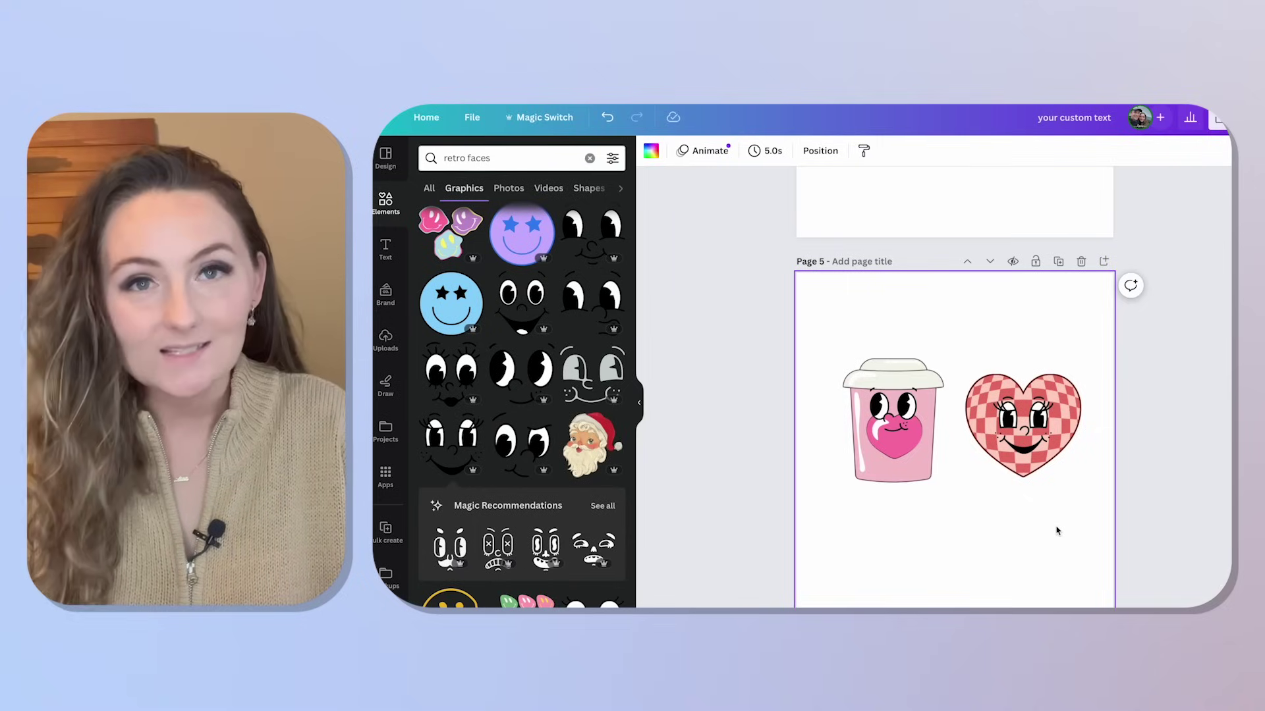
- Search the graphics for "retro feet" and place the black legs with white shoes beneath the coffee cup
left_click(531, 156)
key("BackSpace")
key("BackSpace")
key("BackSpace")
type("eet")
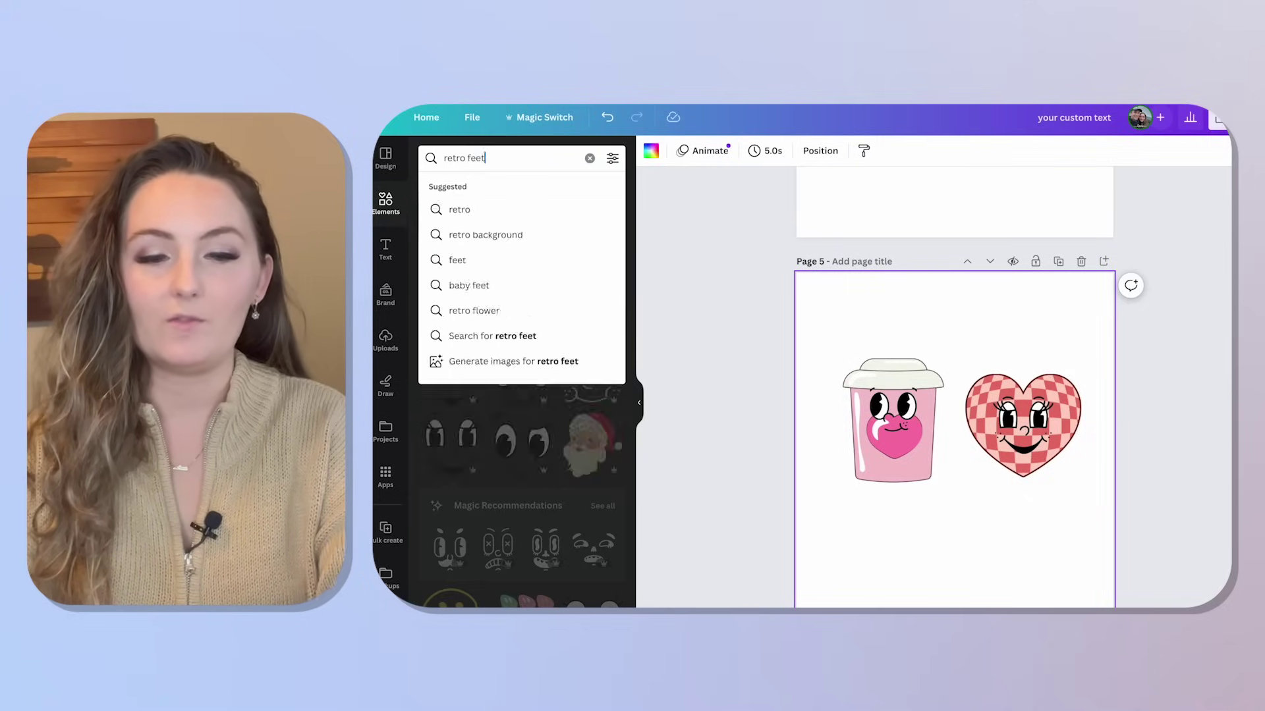
key("Return")
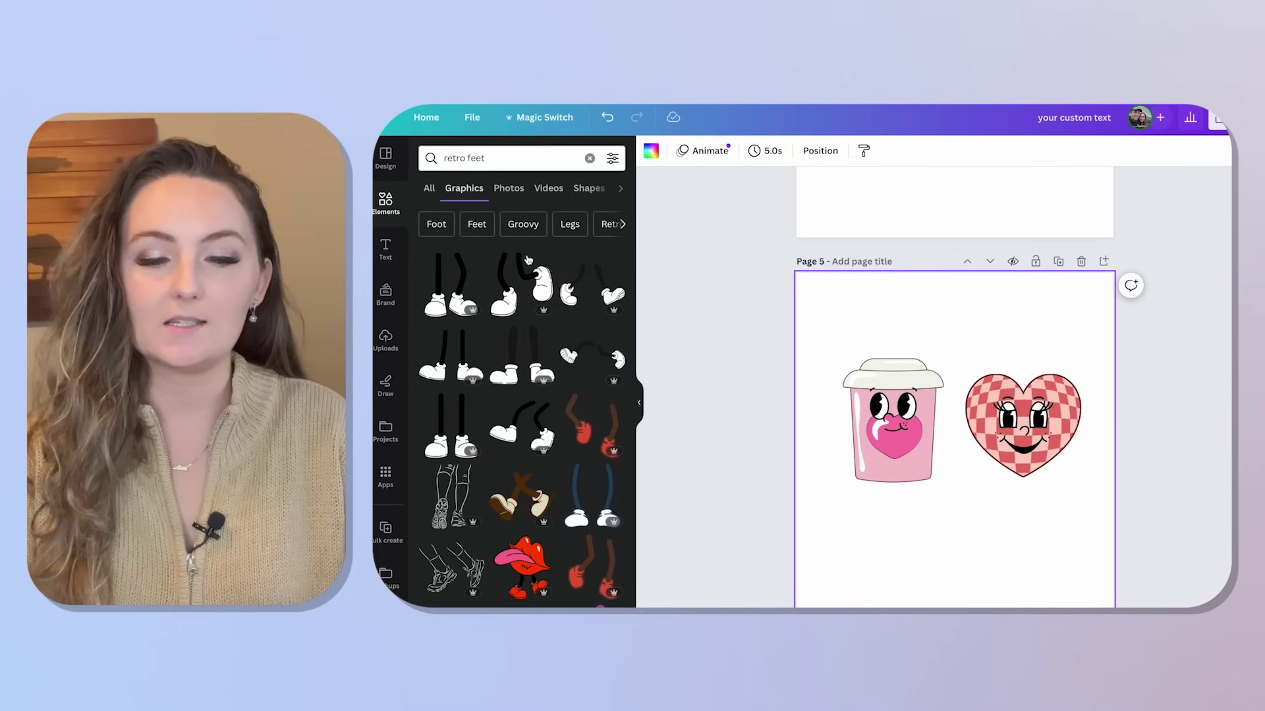
left_click(457, 296)
left_click_drag(952, 468, 889, 504)
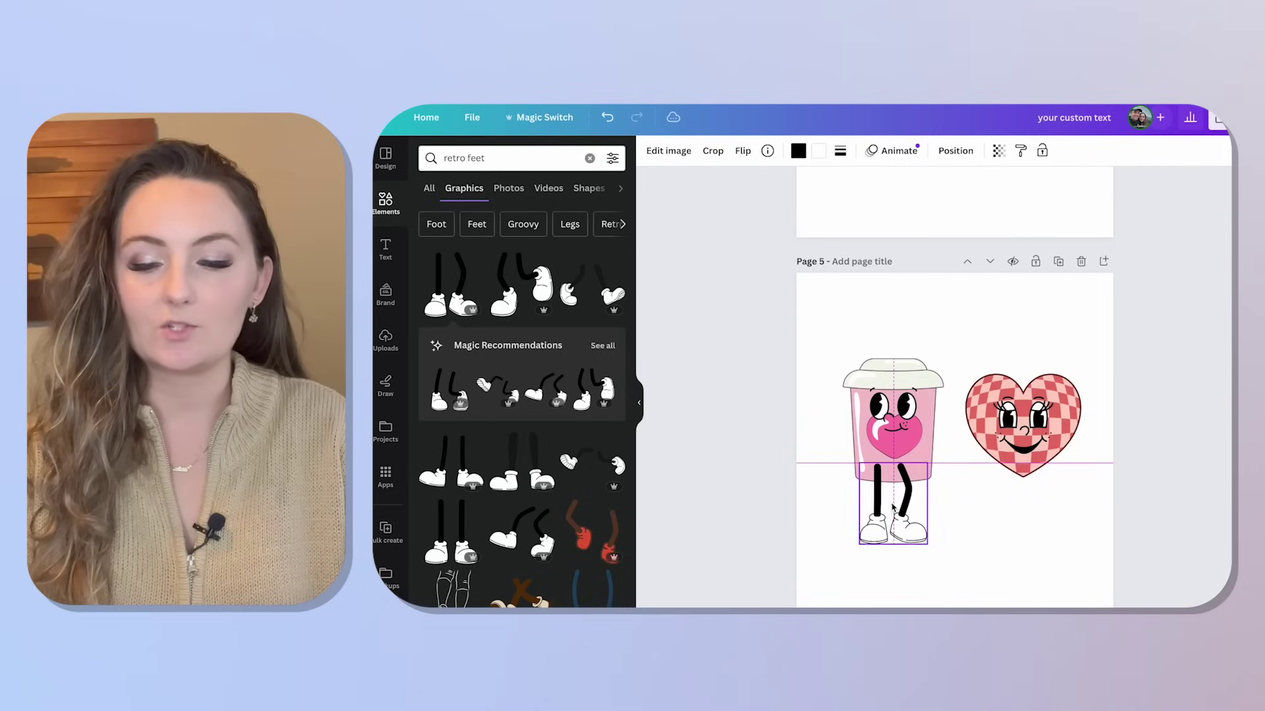
- Move the legs layer below the cup and heart layers, directly above the page background, and deselect it
left_click(955, 153)
left_click_drag(565, 235, 556, 373)
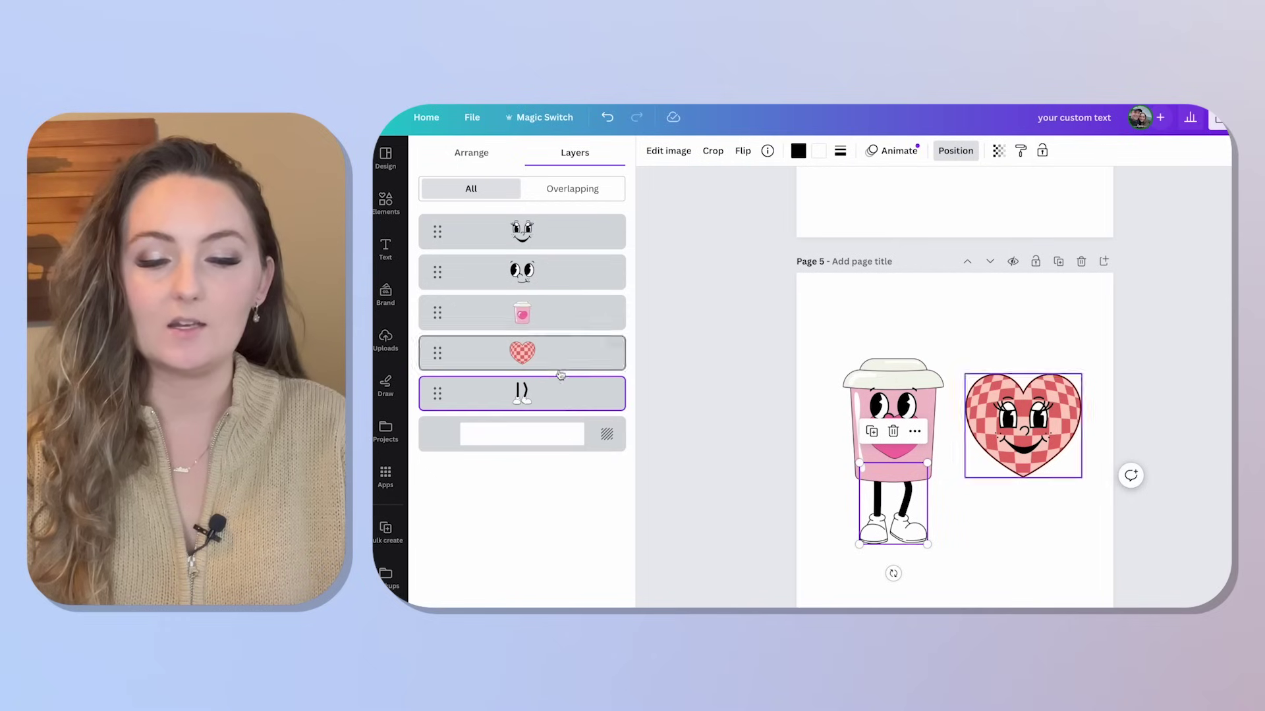
left_click(998, 542)
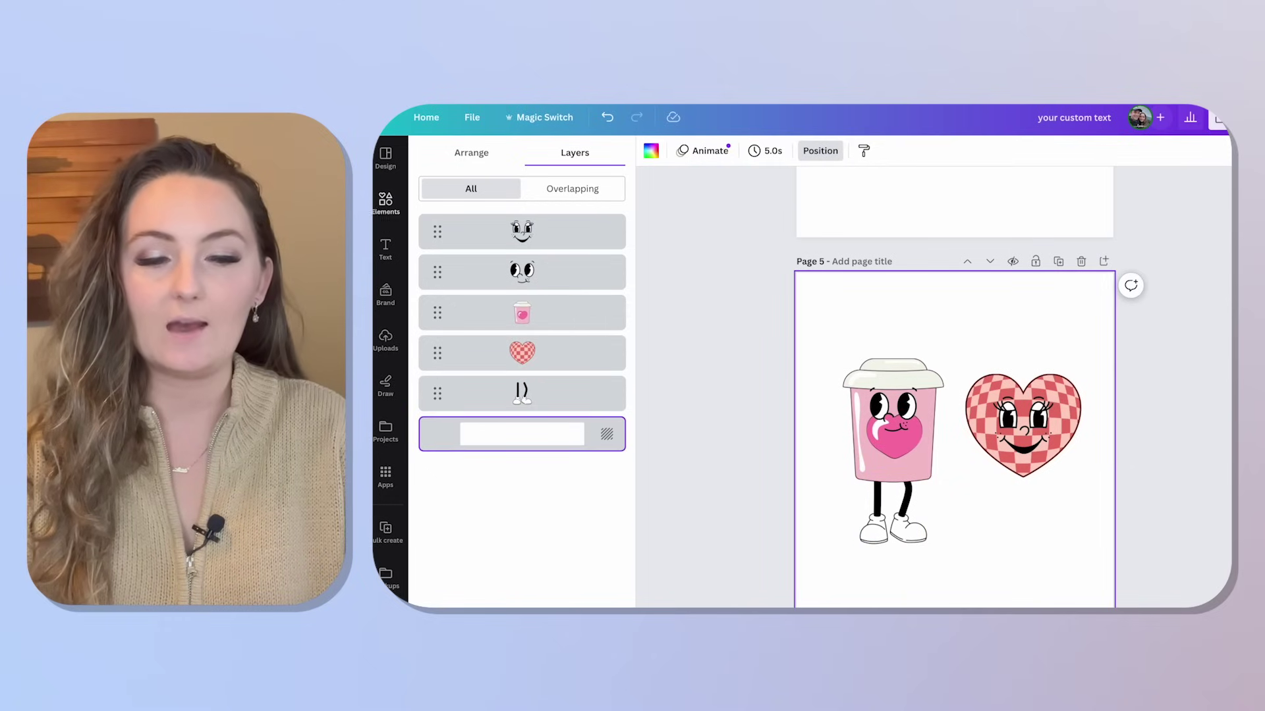
- Add the recently used legs graphic again and place it under the checkered heart, level with the cup's legs
left_click(380, 210)
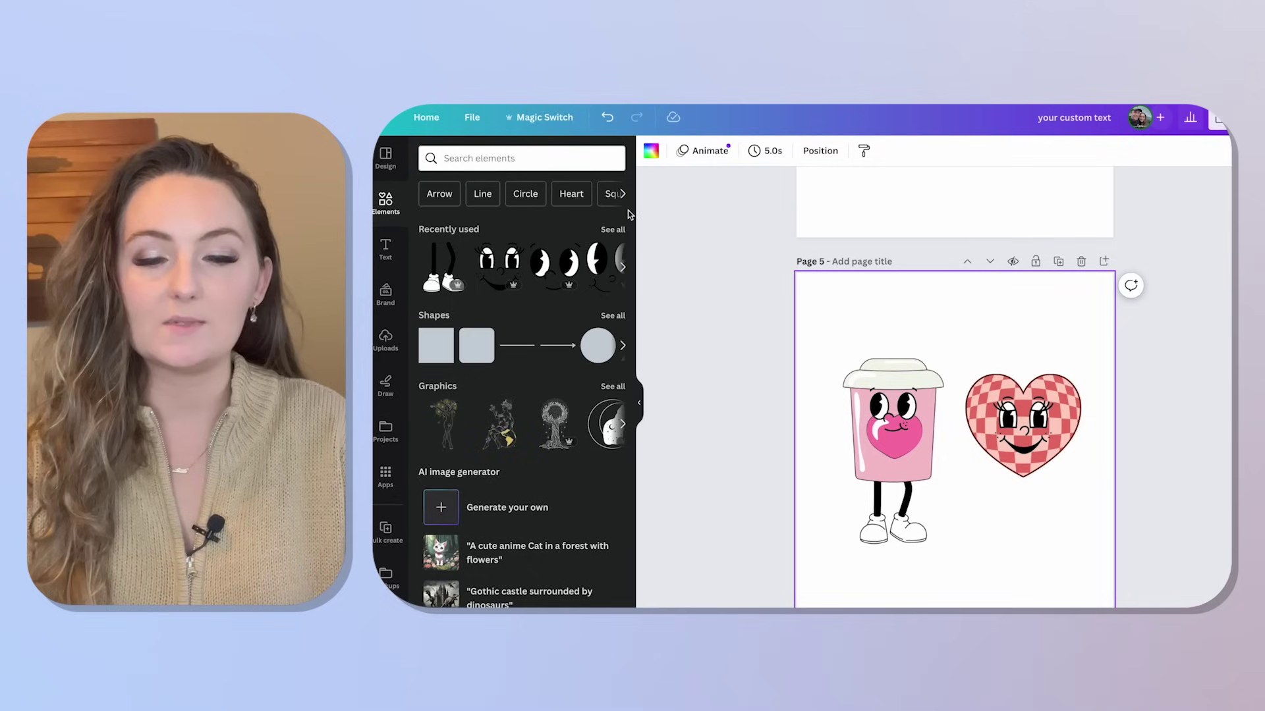
left_click(436, 263)
left_click_drag(958, 450, 1030, 484)
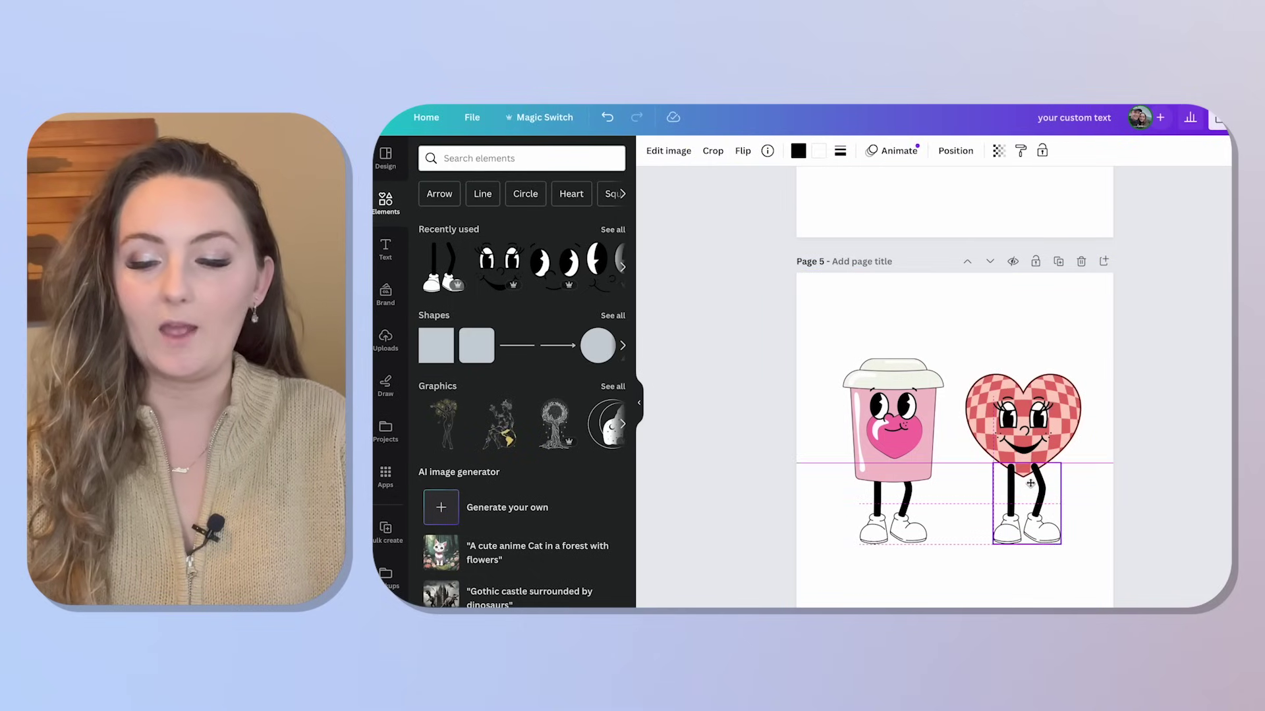
- Find the blue holding-hands graphic with a "retro arms" search, place it between the cup and heart, and recolor its arms black
left_click(485, 159)
type("retro arms")
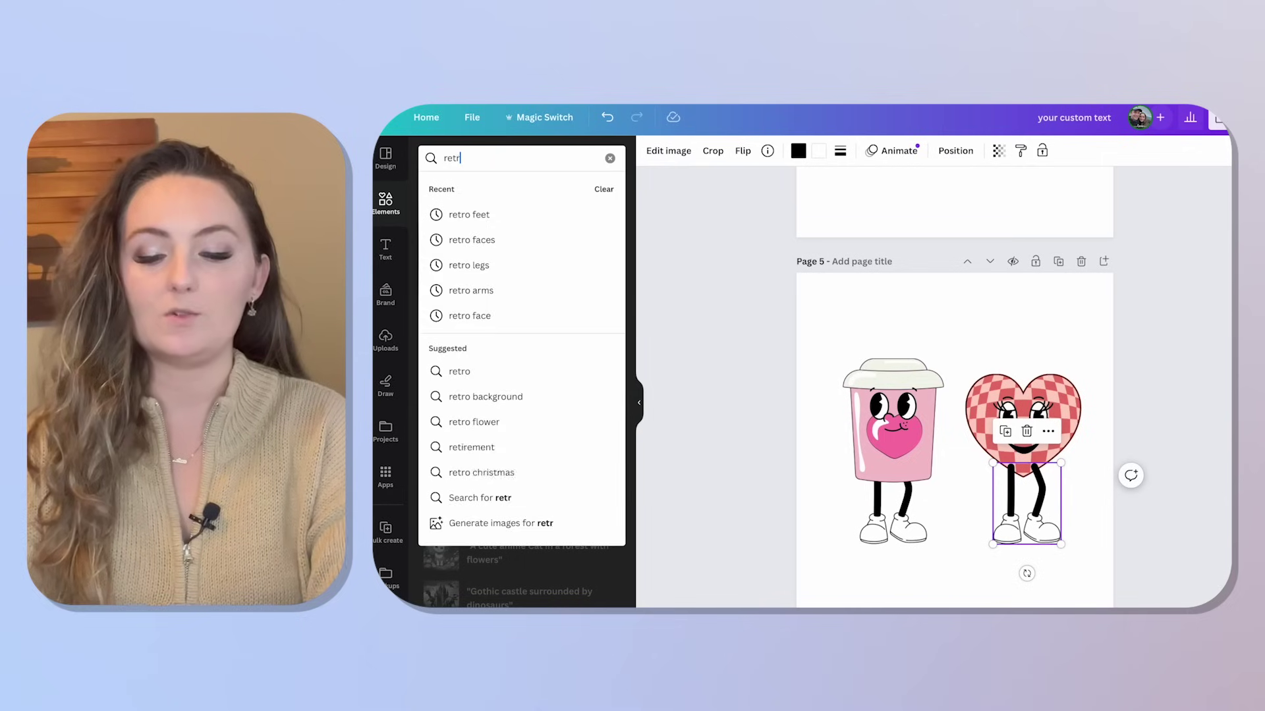
key("Return")
left_click(463, 189)
left_click_drag(591, 376, 948, 462)
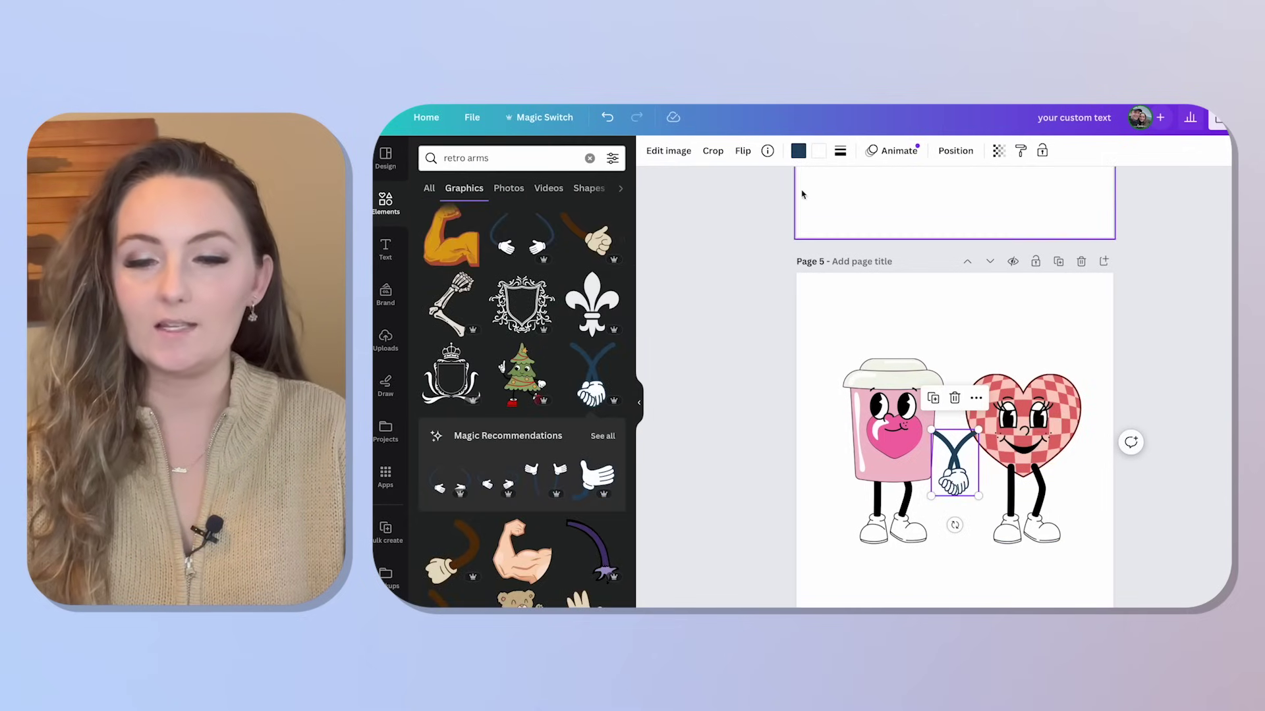
left_click(798, 151)
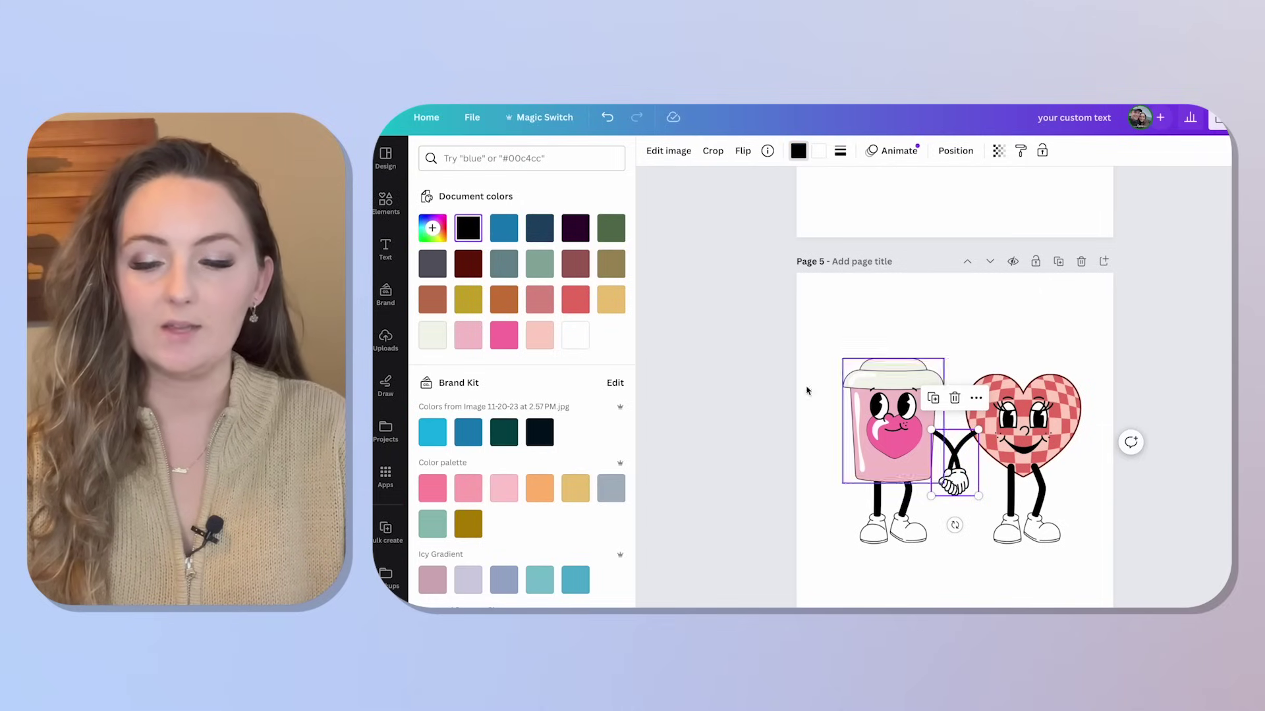
- Search the elements for "retro arm" to find single arms for the characters
left_click(385, 203)
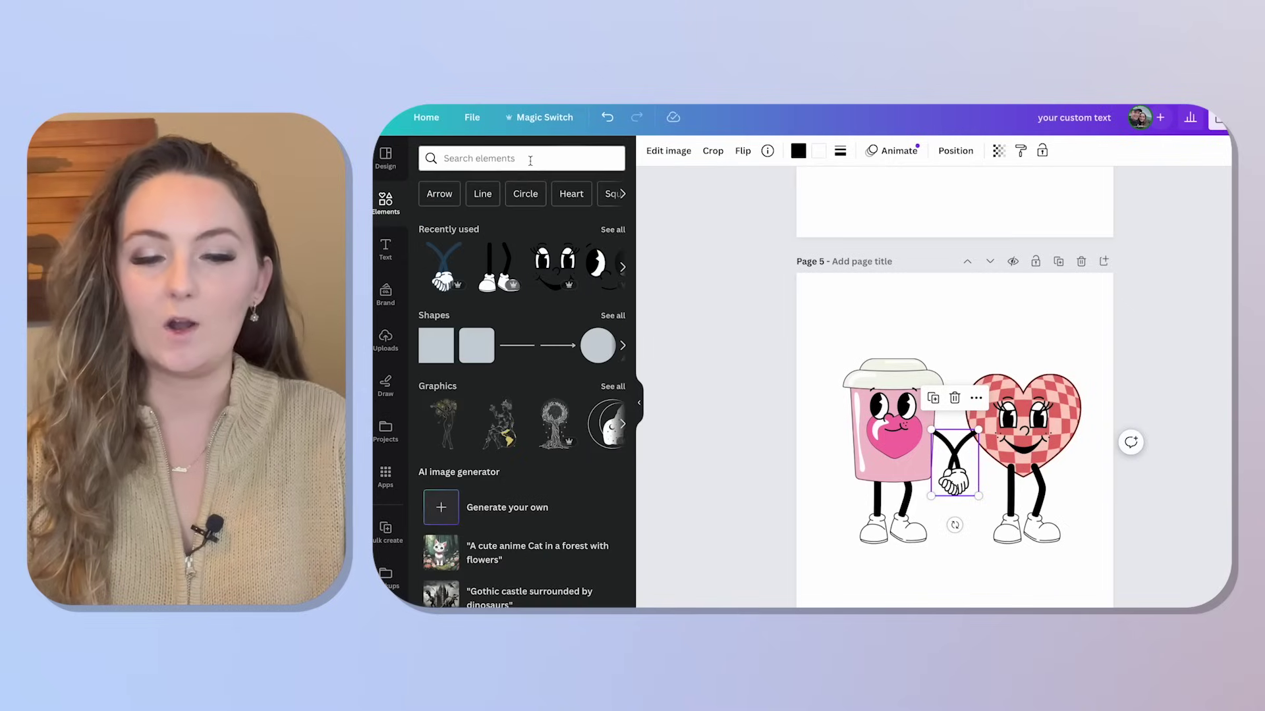
left_click(530, 158)
type("retro arm")
key("Return")
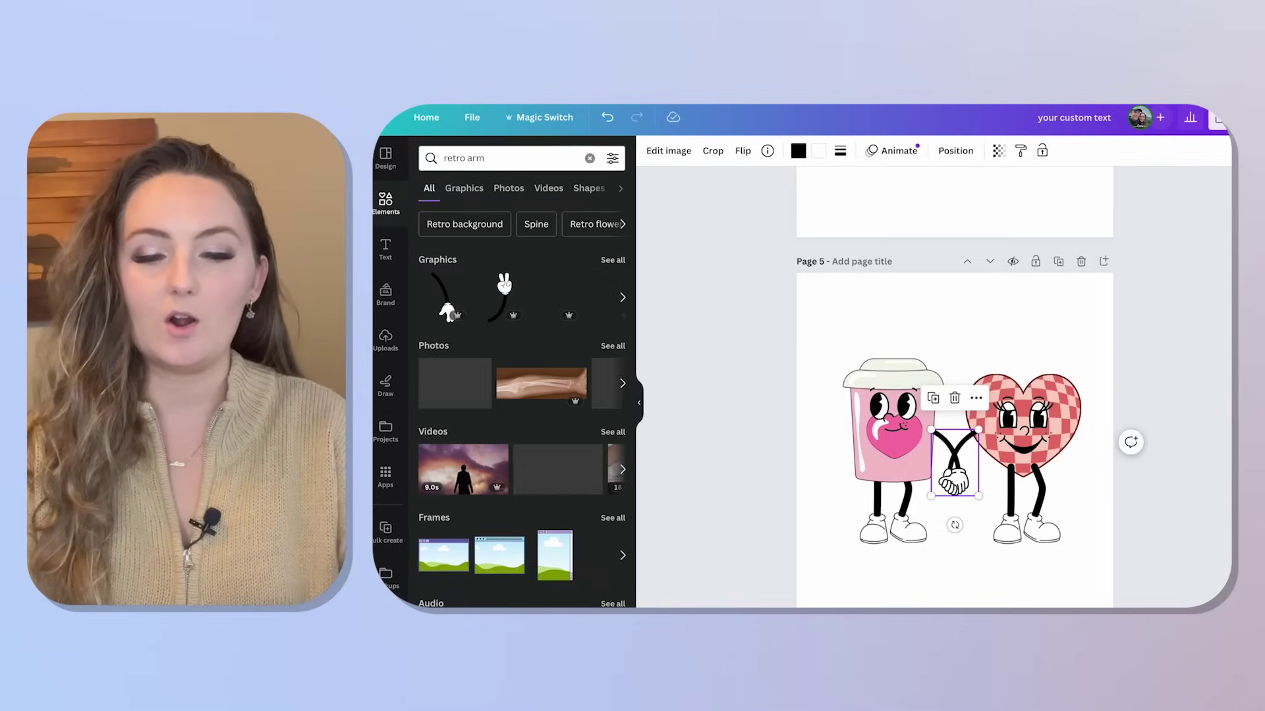
- Add the peace-sign arm at the heart's outer right edge and the lowered arm at the cup's outer left edge, flipping the lowered arm horizontally
left_click(508, 288)
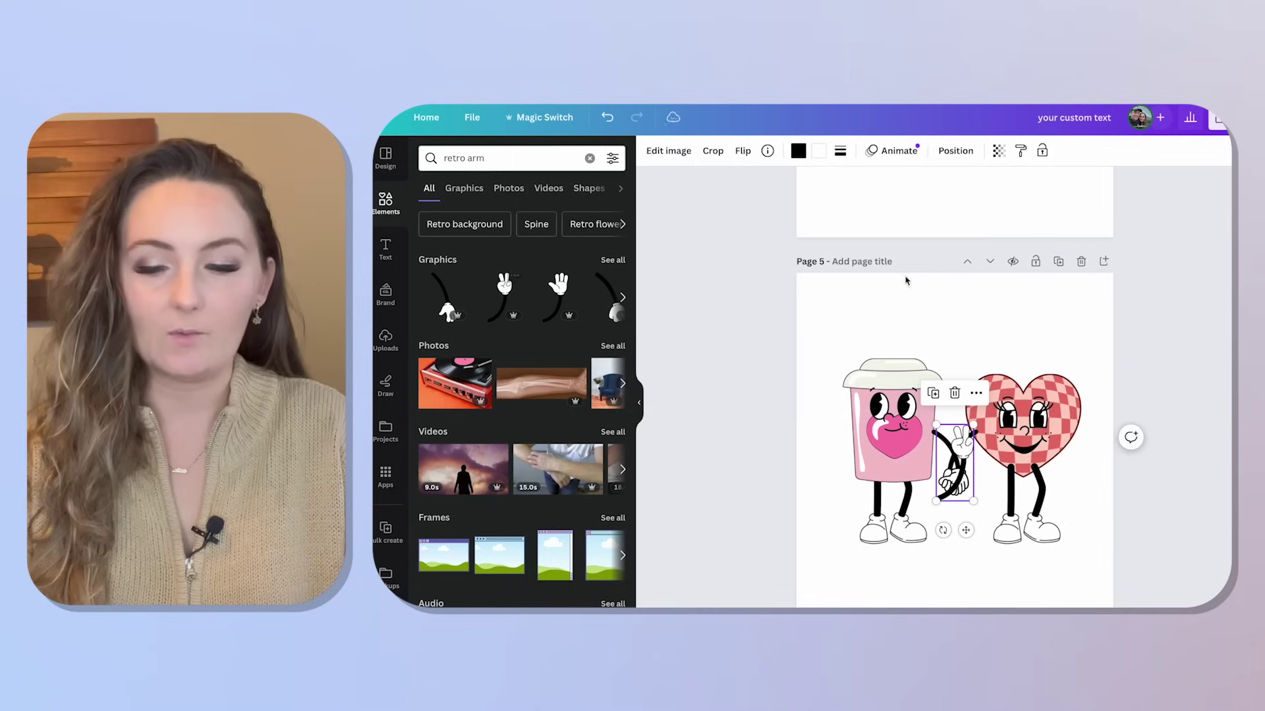
left_click_drag(976, 461, 1084, 420)
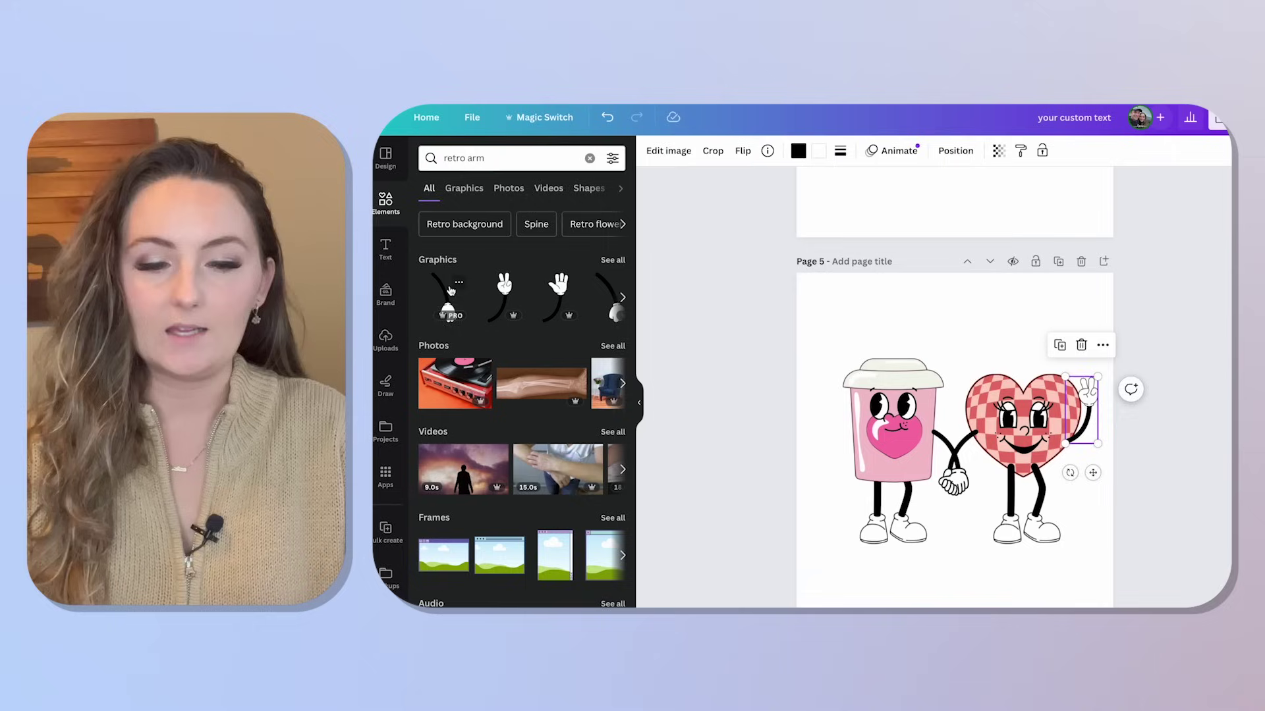
left_click(453, 290)
left_click_drag(954, 473, 846, 464)
left_click(743, 151)
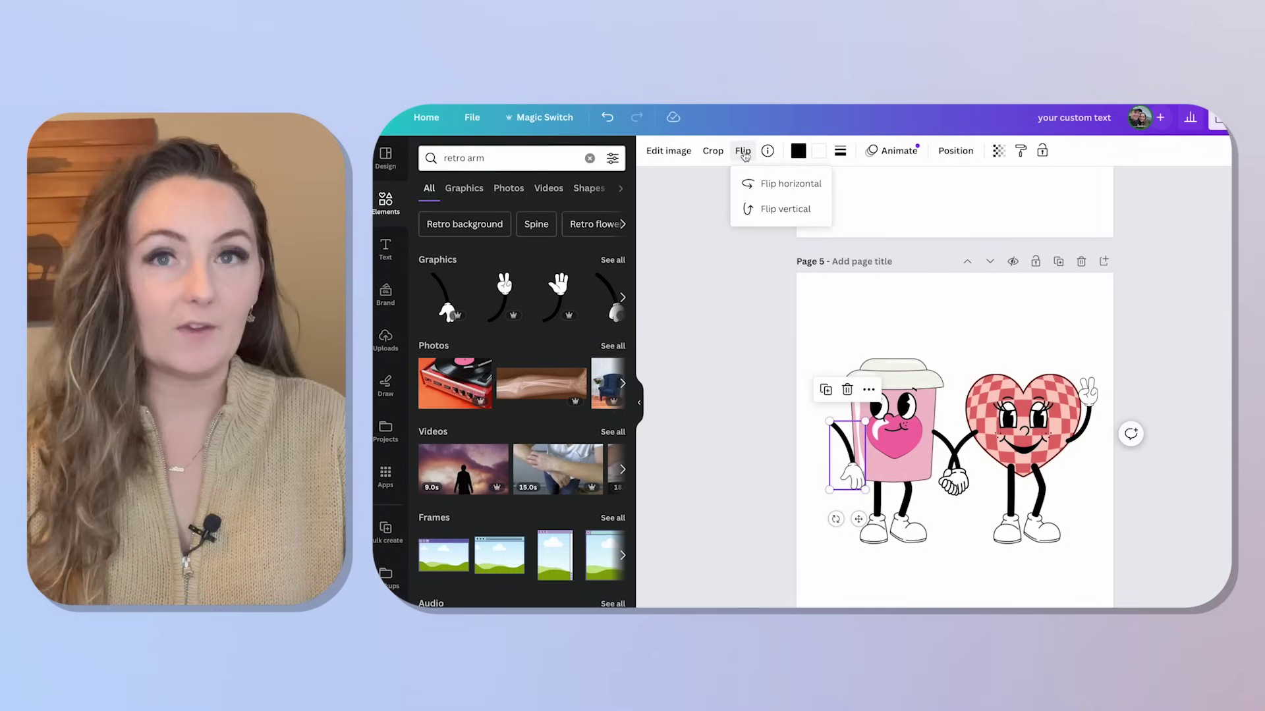
left_click_drag(844, 468, 841, 463)
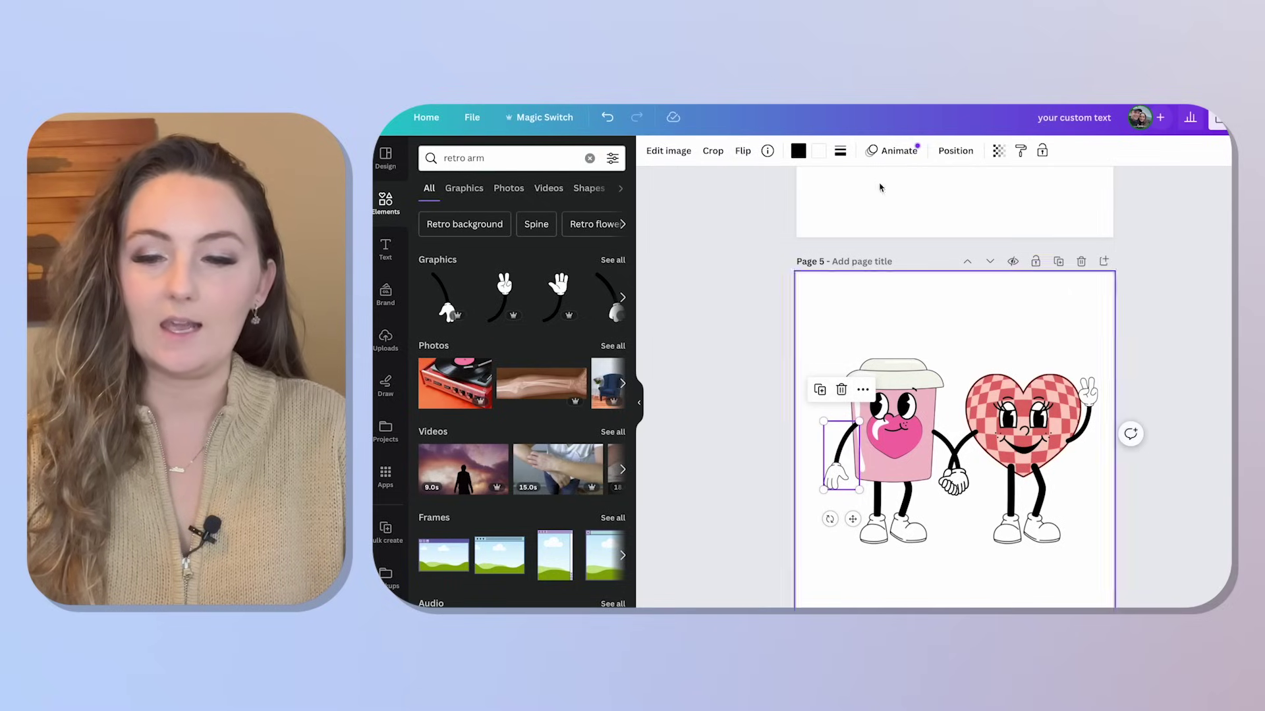
- Reorder the layers so the peace-sign arm sits between cup and heart, and the holding hands, heart's legs and cup's arm sit below both
left_click(955, 151)
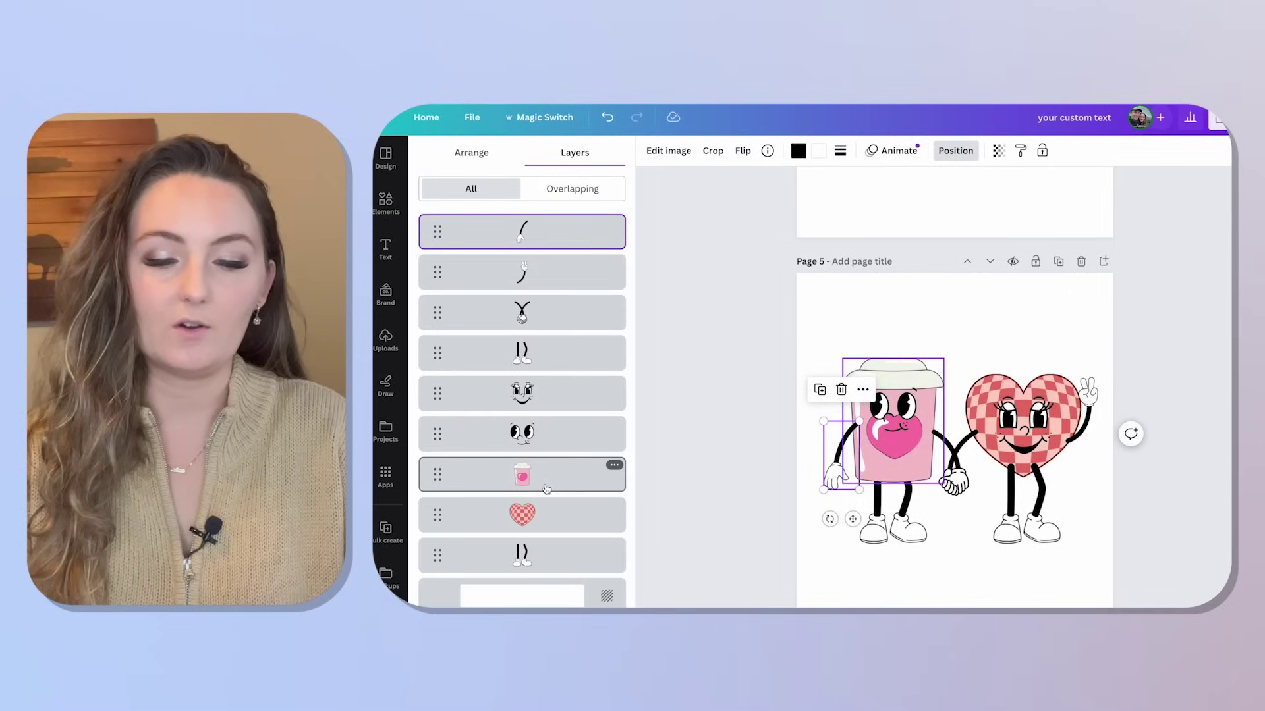
left_click_drag(545, 270, 539, 508)
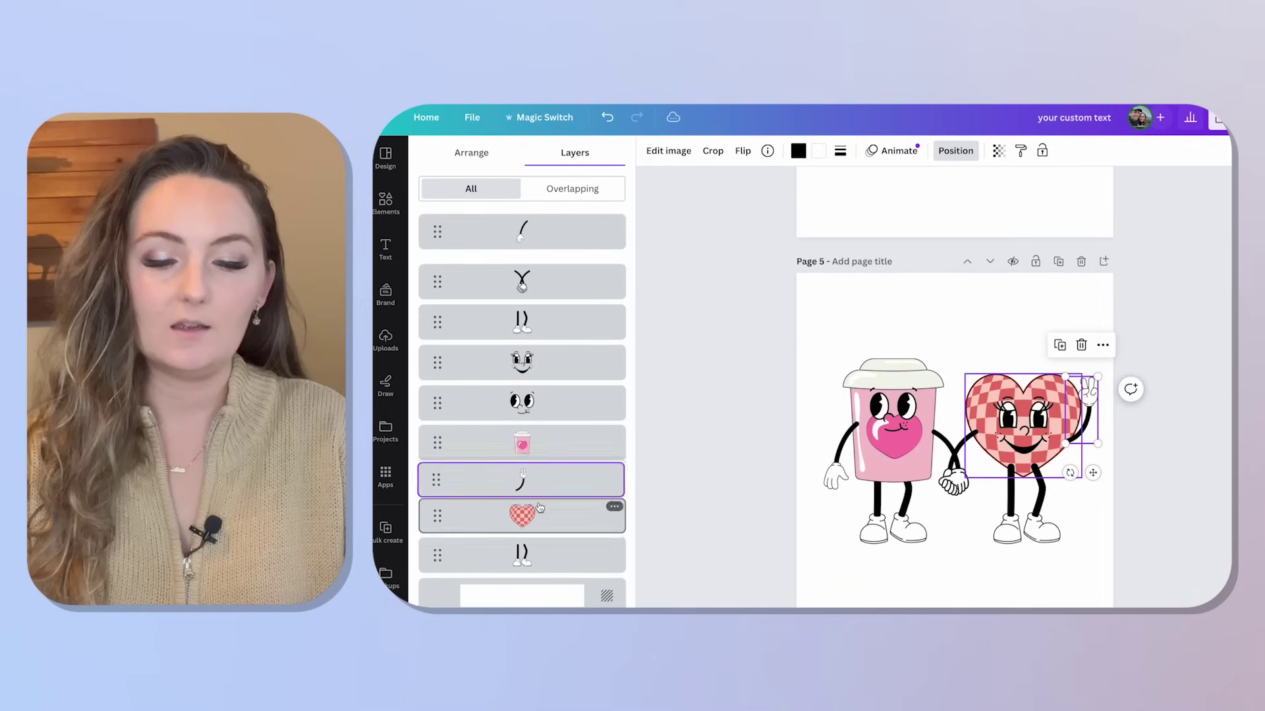
left_click_drag(543, 276, 542, 545)
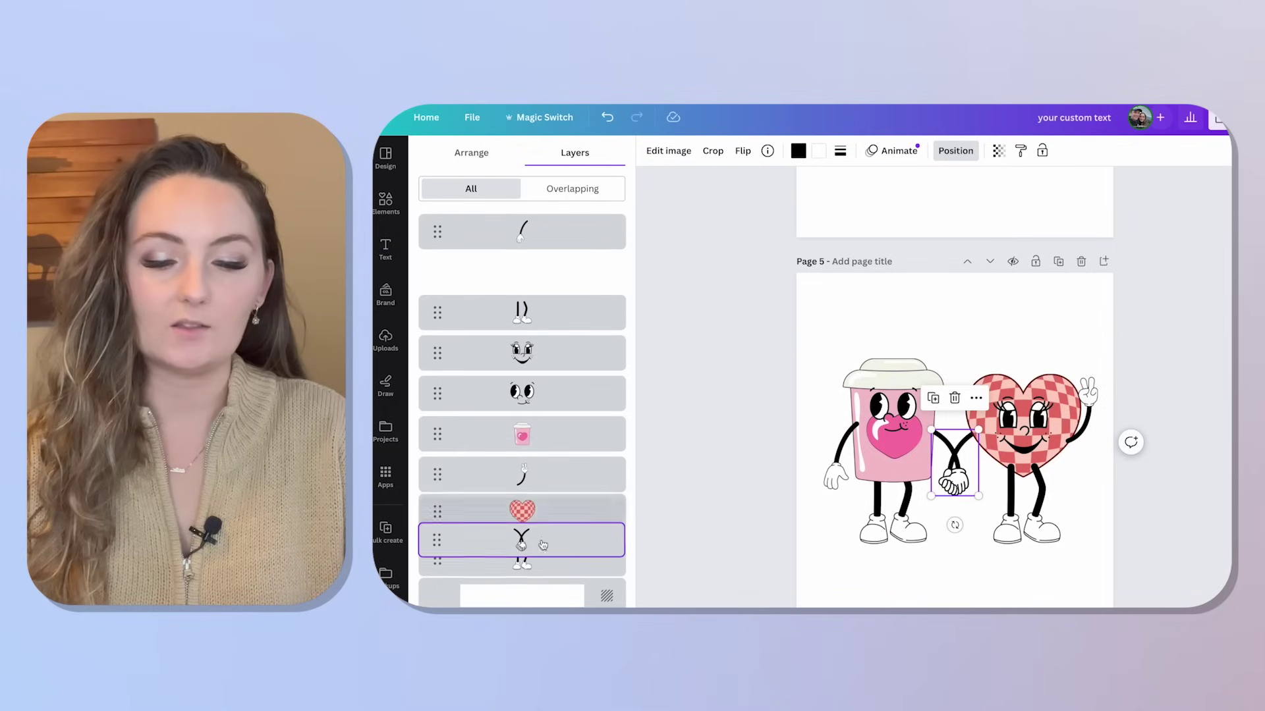
left_click_drag(544, 274, 538, 481)
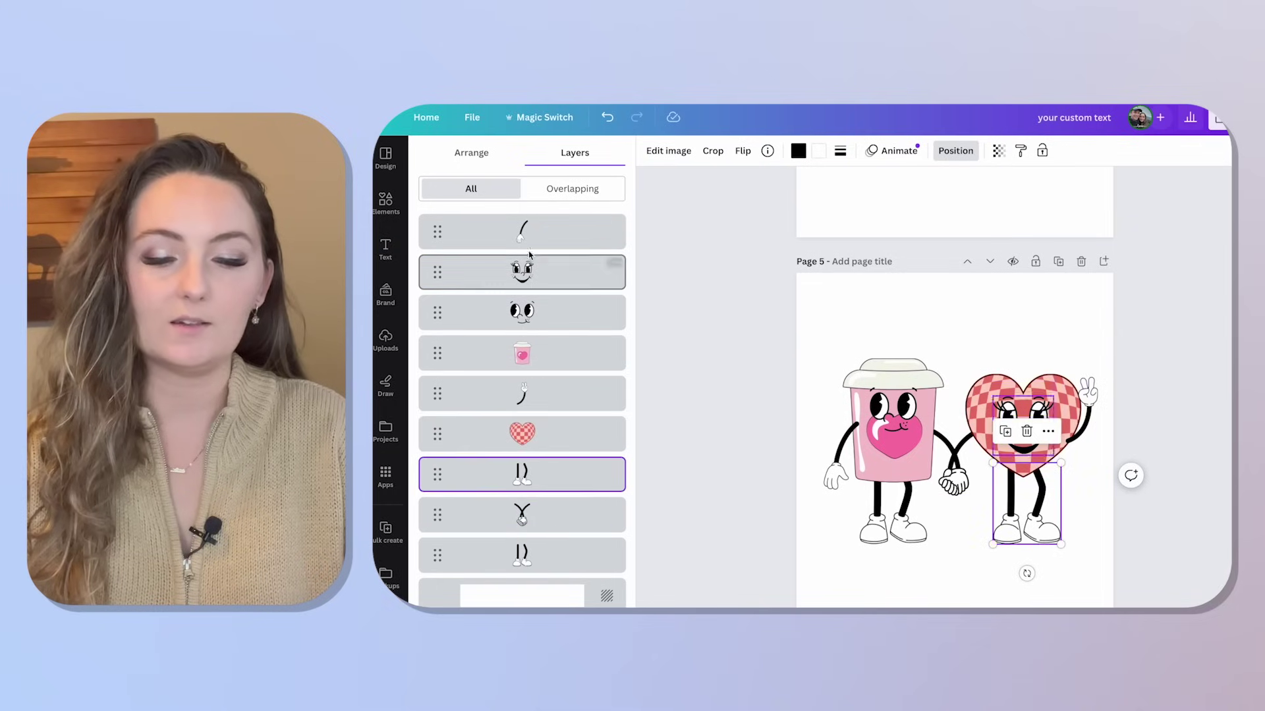
left_click_drag(529, 243, 547, 438)
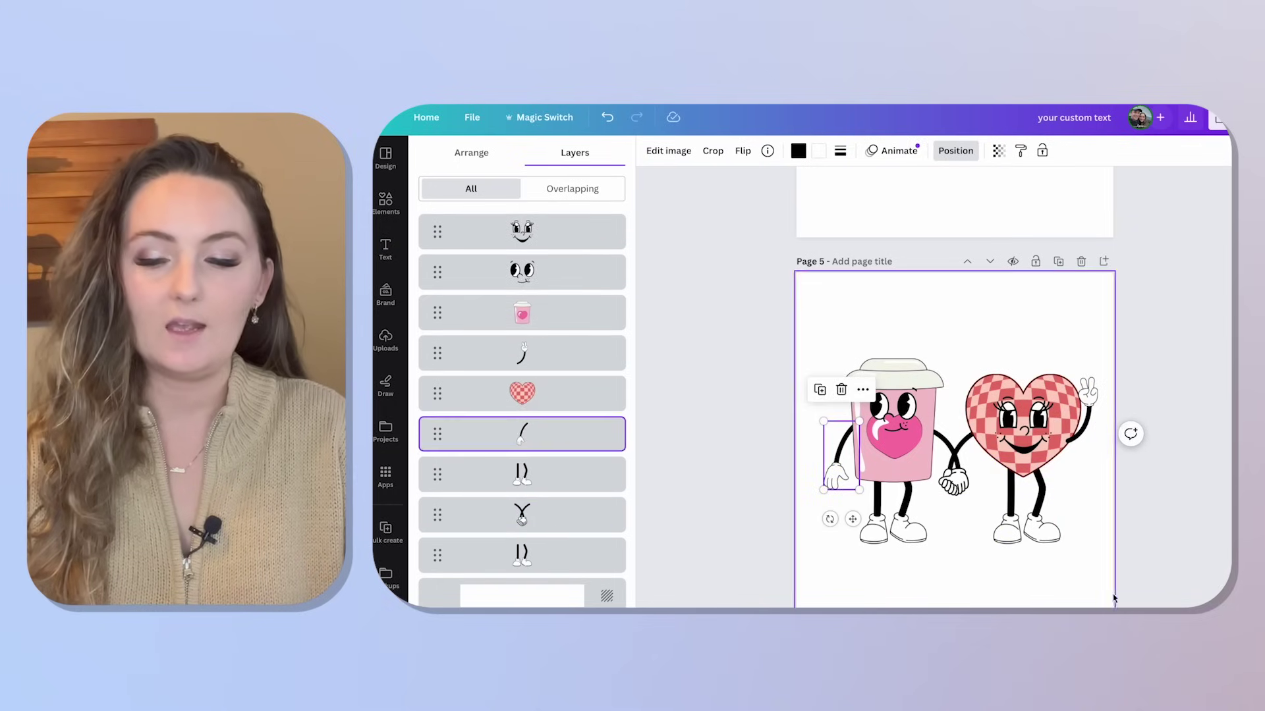
left_click(1144, 481)
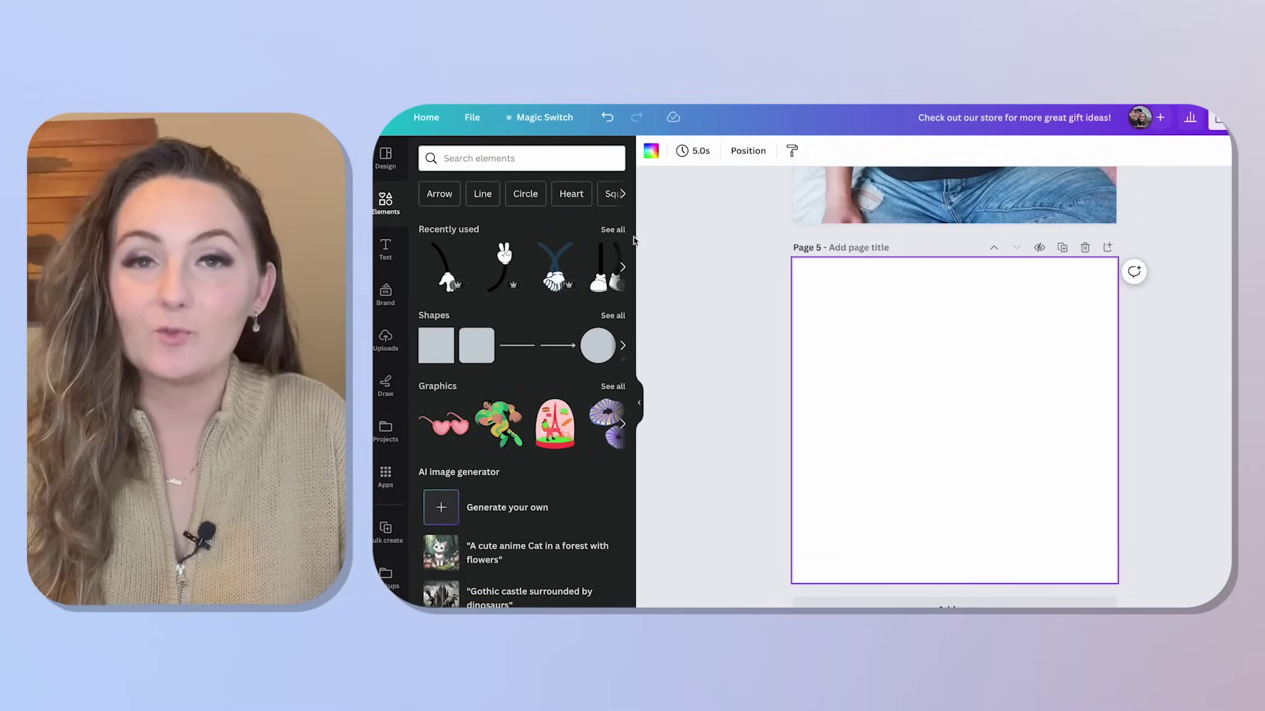
- Search the elements for "qr code" and open the QR Code app by Canva
left_click(521, 160)
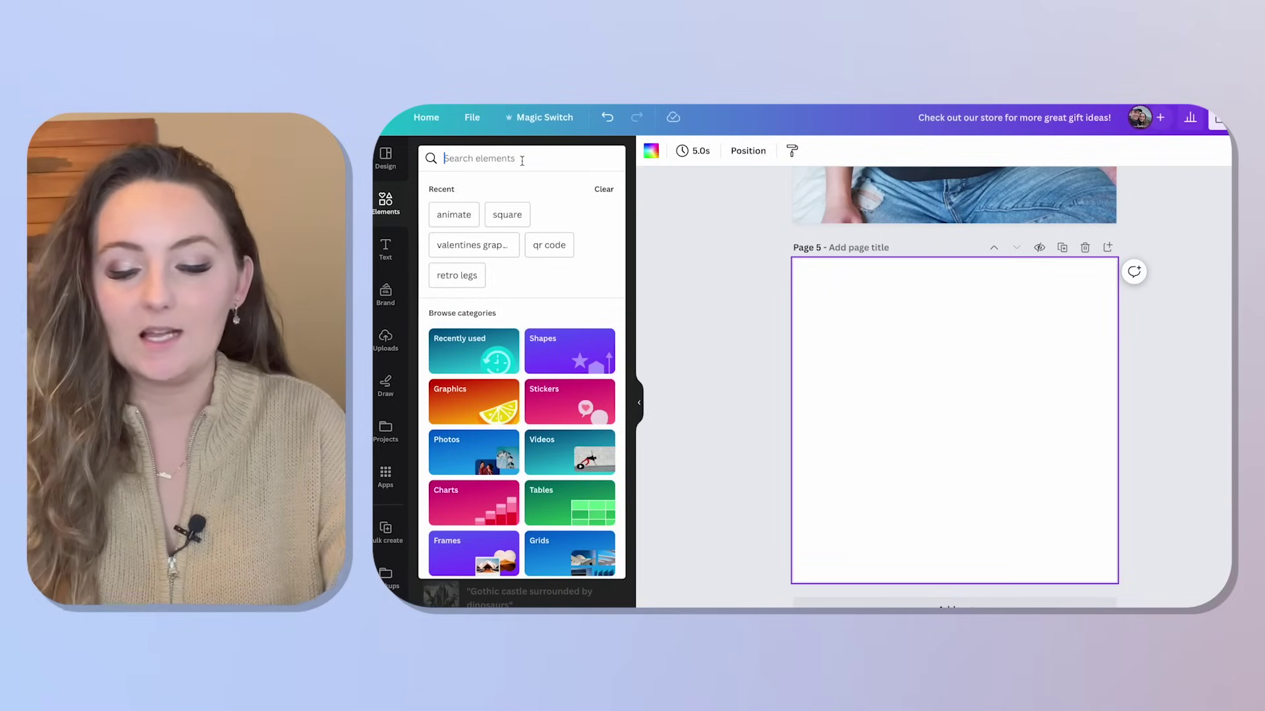
type("qe code")
key("Return")
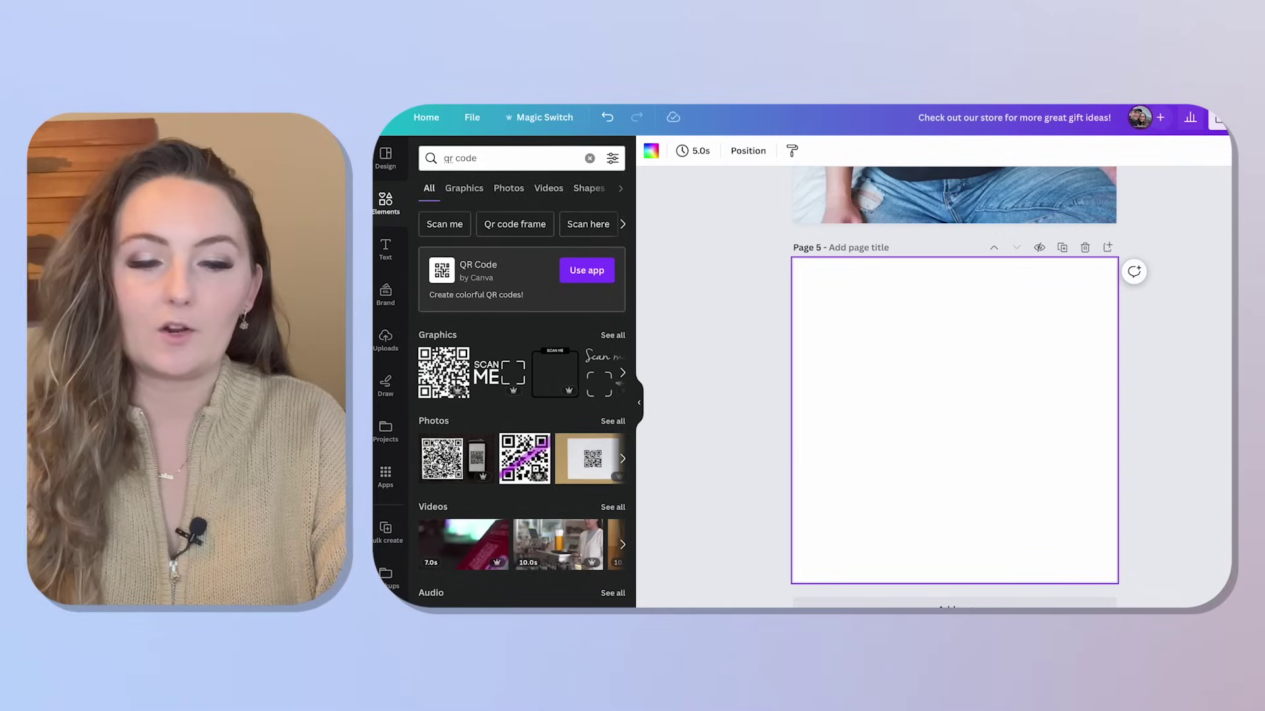
left_click(572, 278)
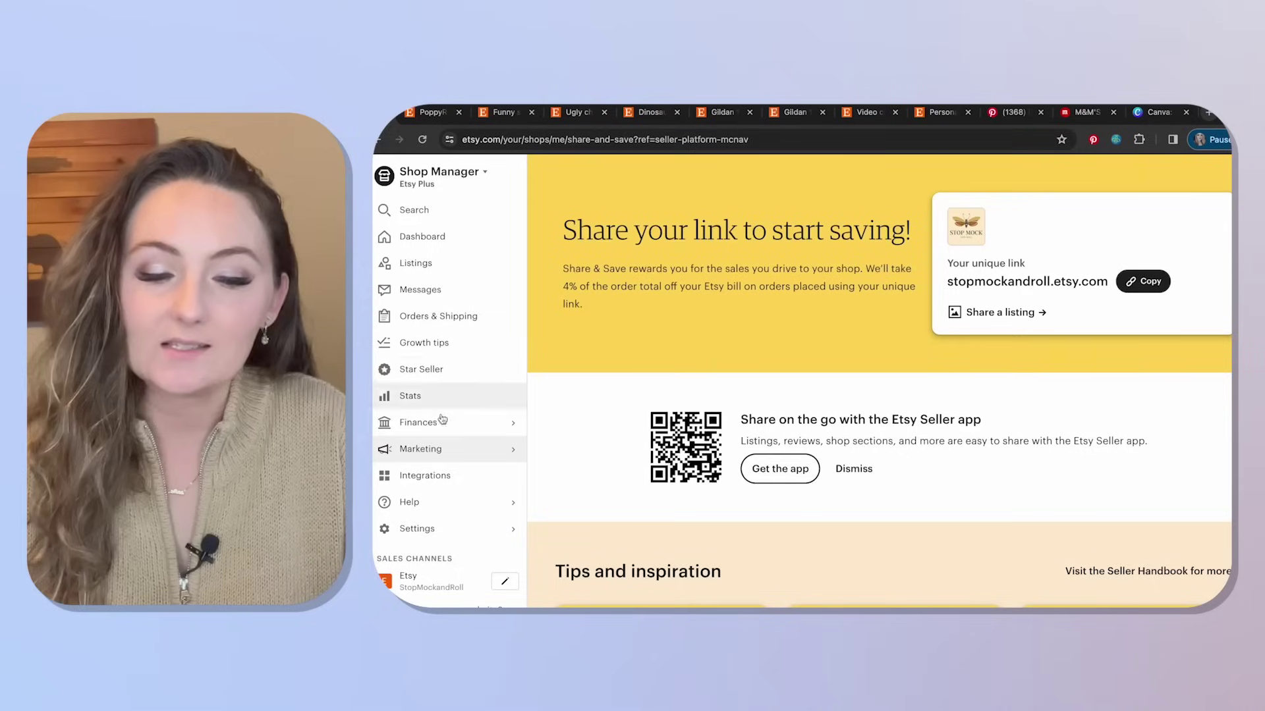
- Switch to Etsy's Shop Manager and copy the shop's unique Share & Save link
left_click(438, 450)
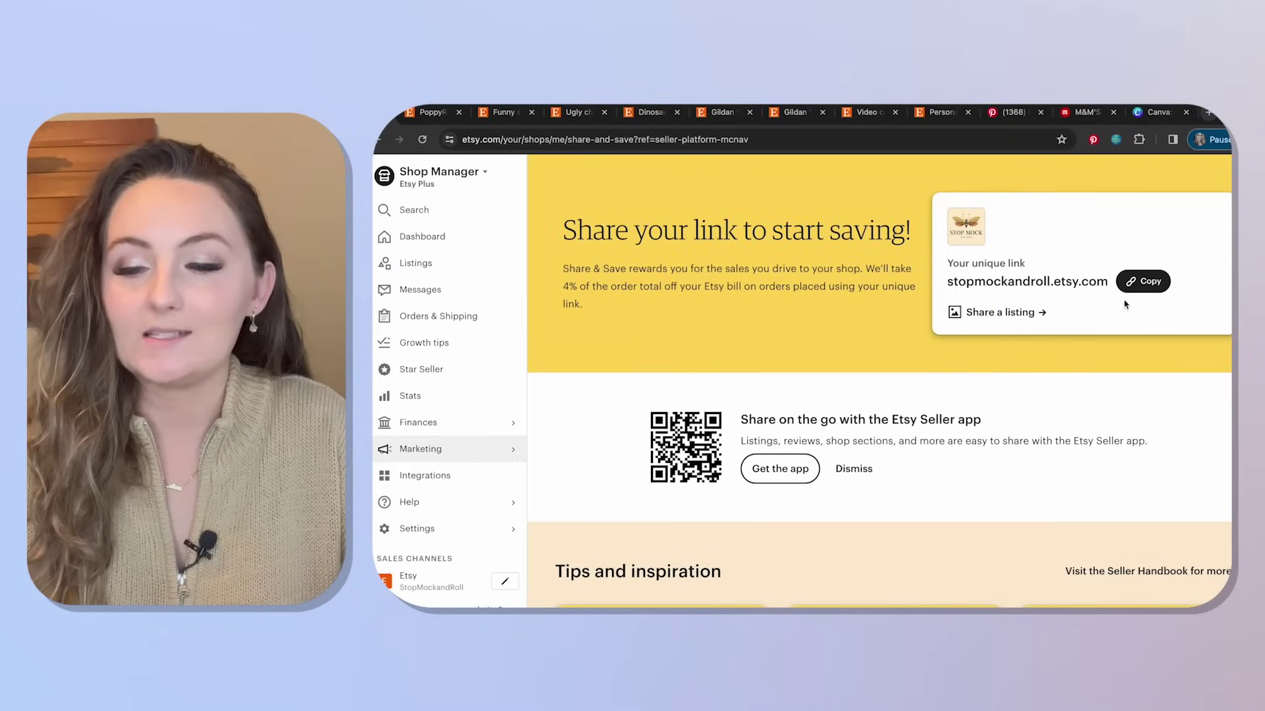
left_click(1151, 283)
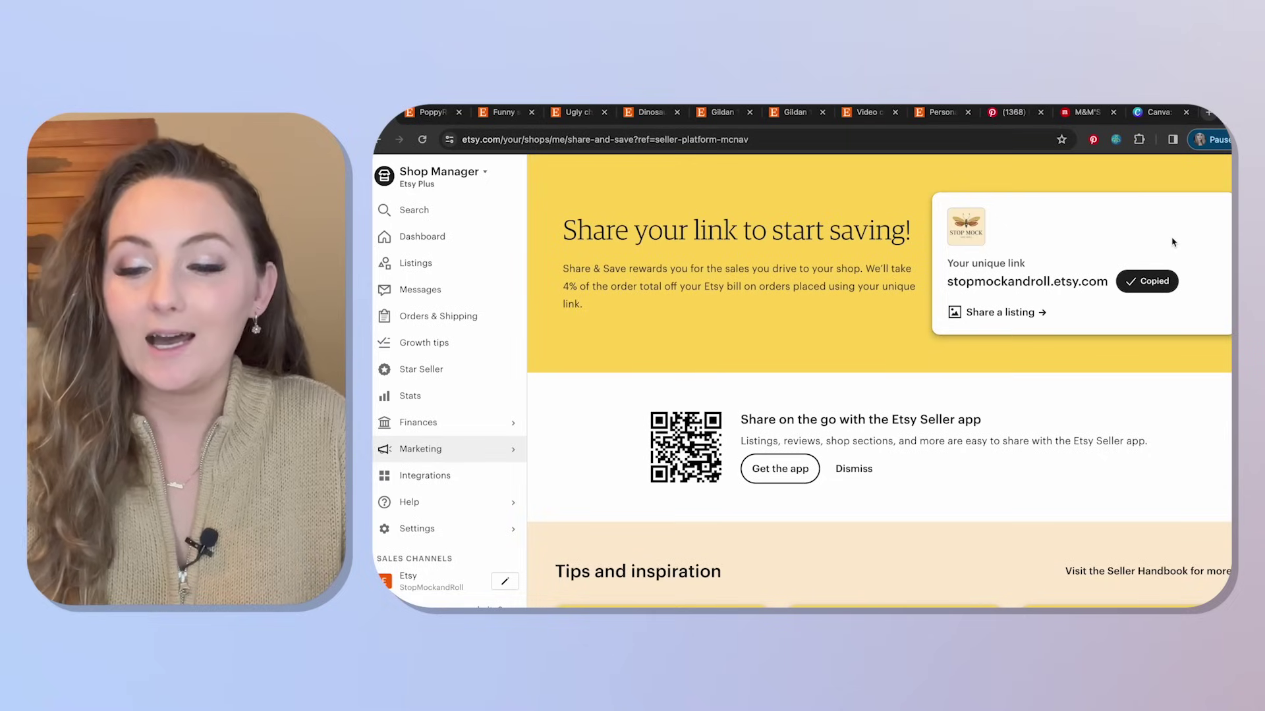
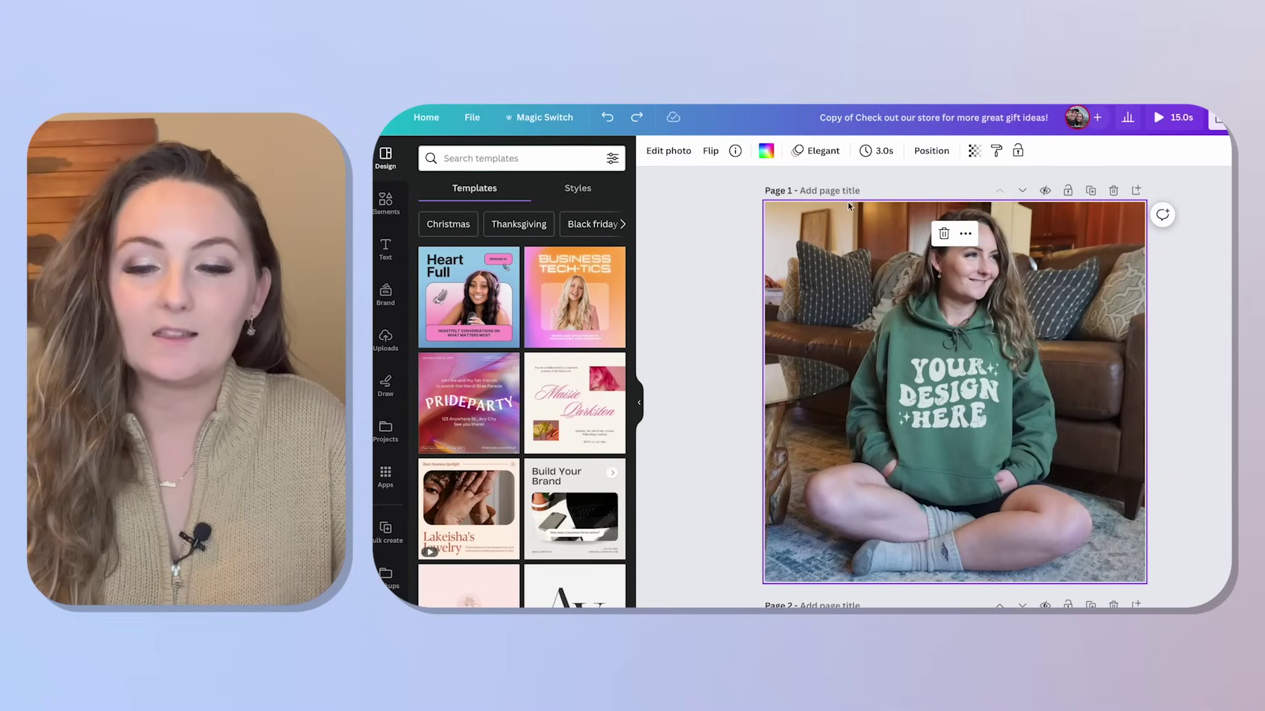
- Change the design's animation to the Handmade style in Magic Animate
left_click(814, 151)
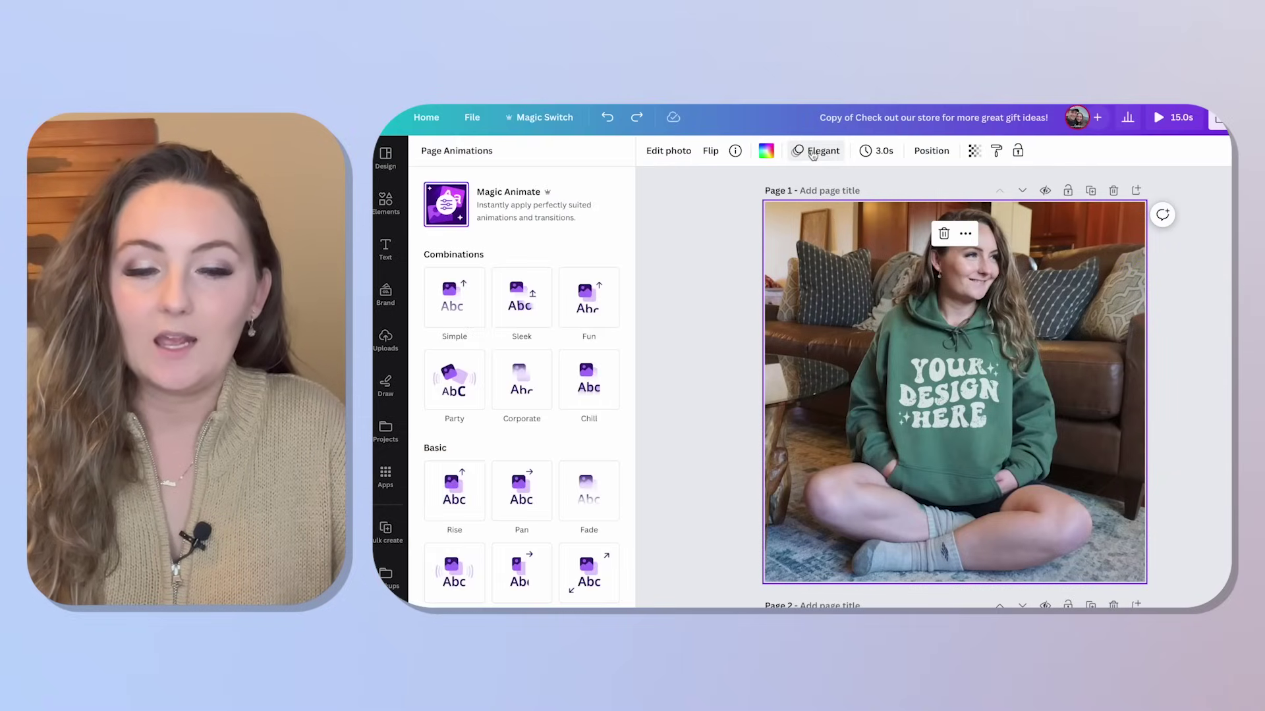
left_click(516, 192)
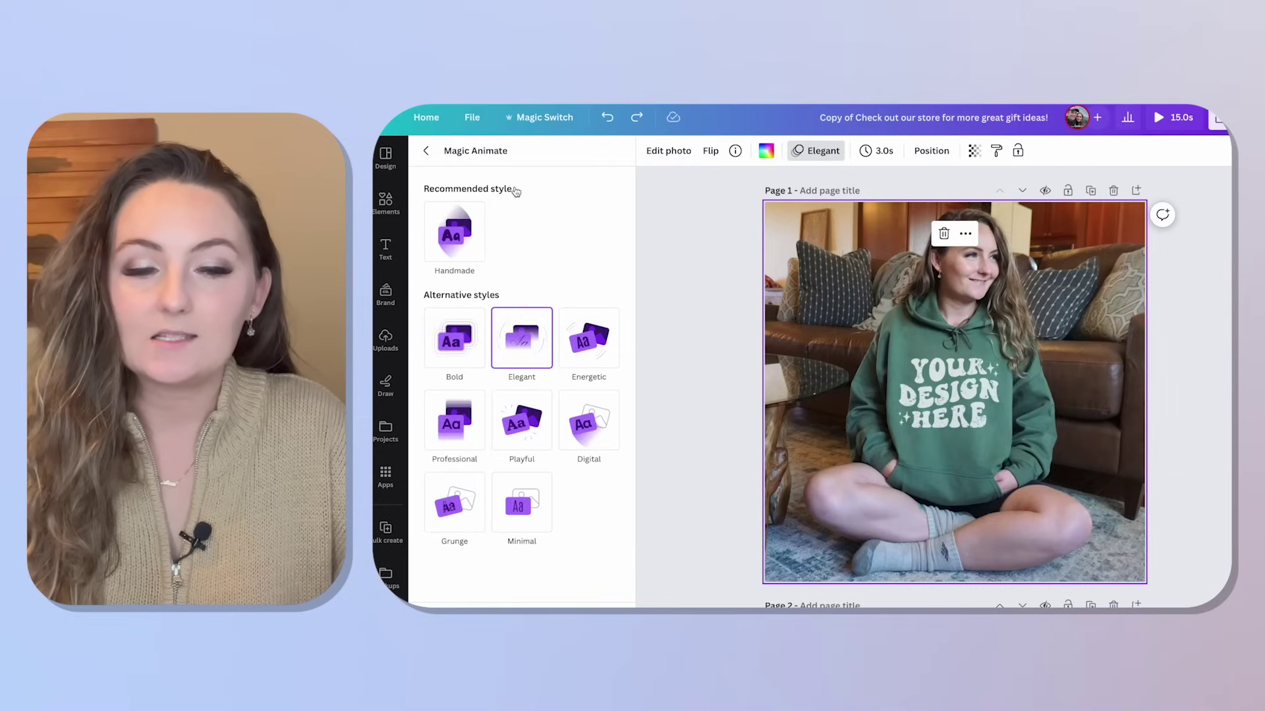
left_click(460, 243)
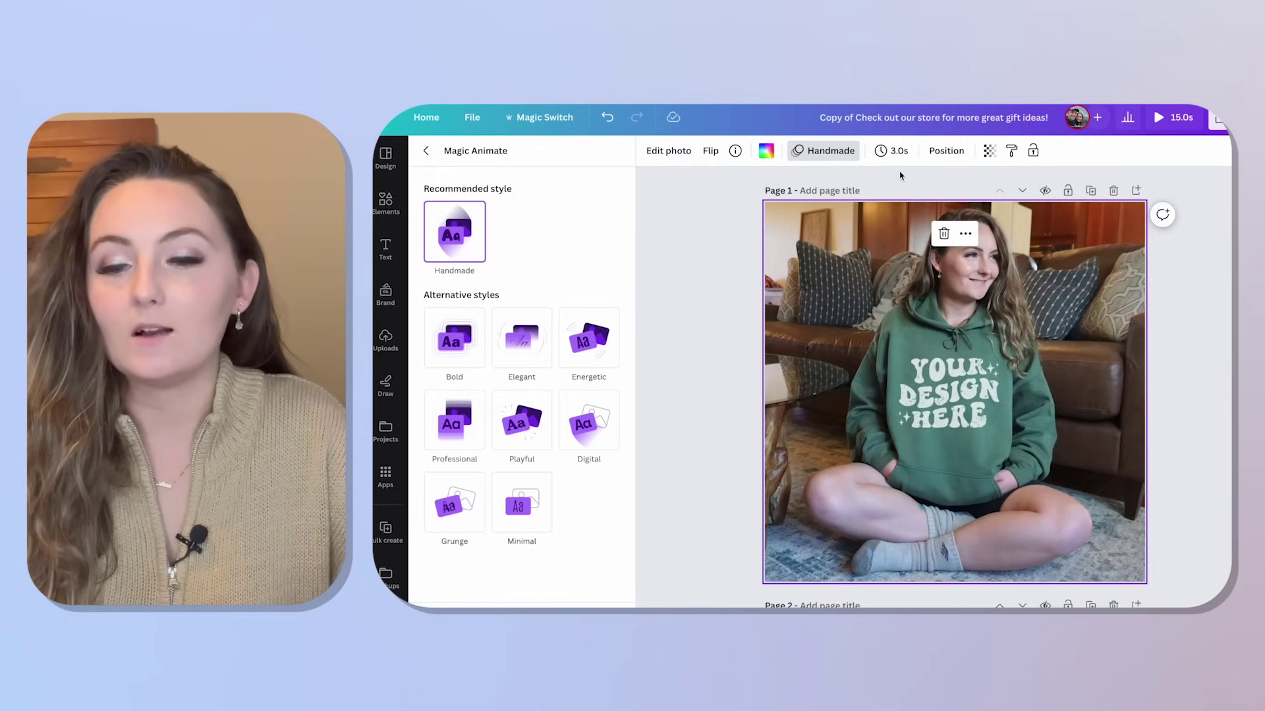
- Apply the 3.0-second page timing to all pages and preview the video
left_click(892, 151)
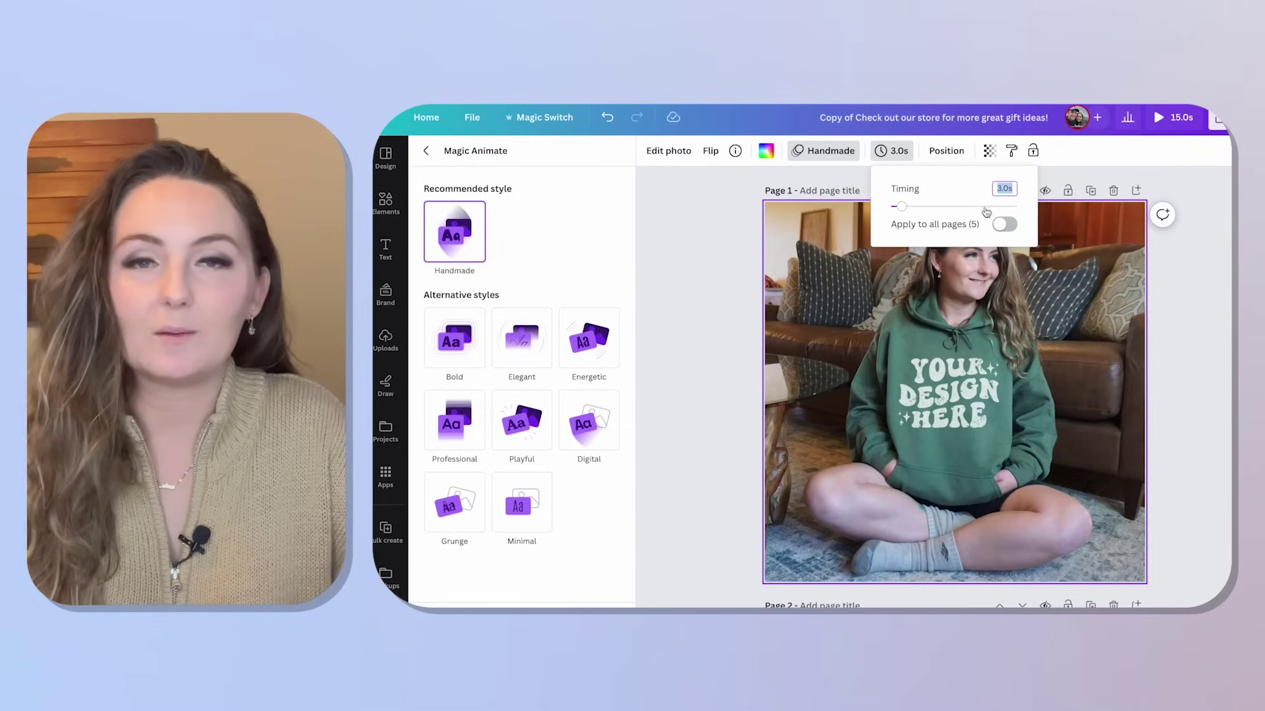
left_click(1003, 225)
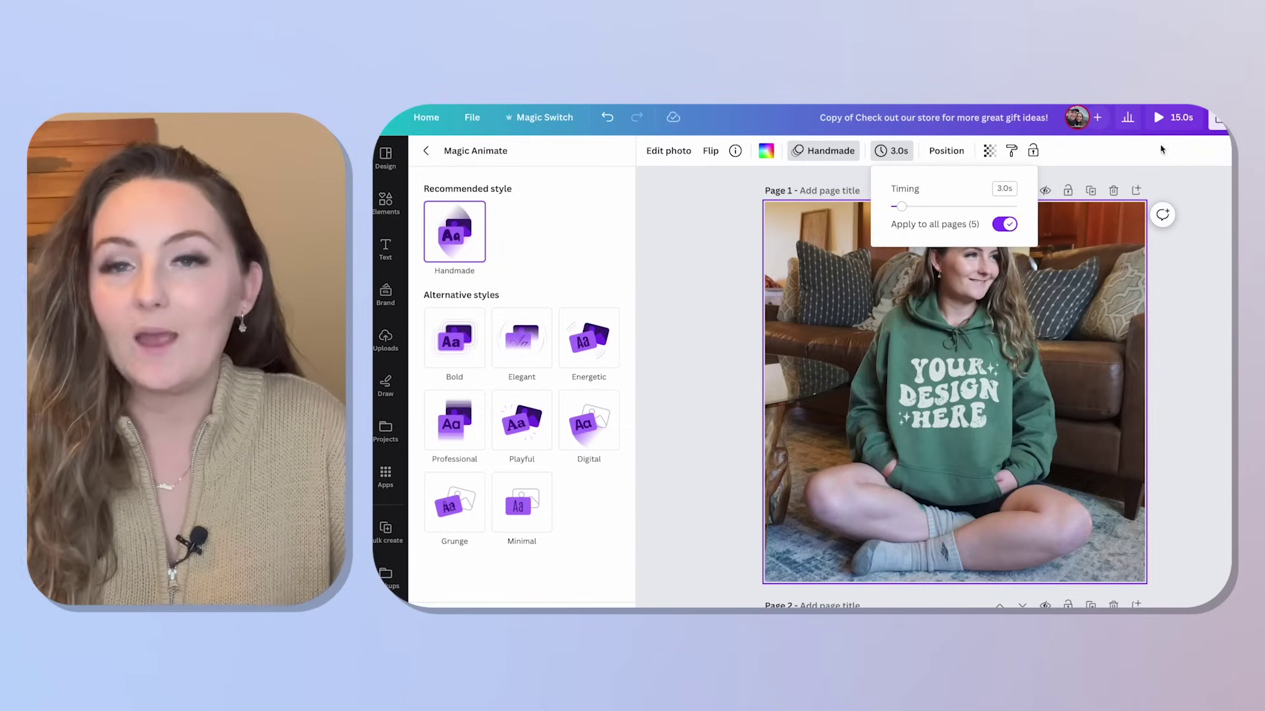
left_click(1211, 283)
left_click(1174, 117)
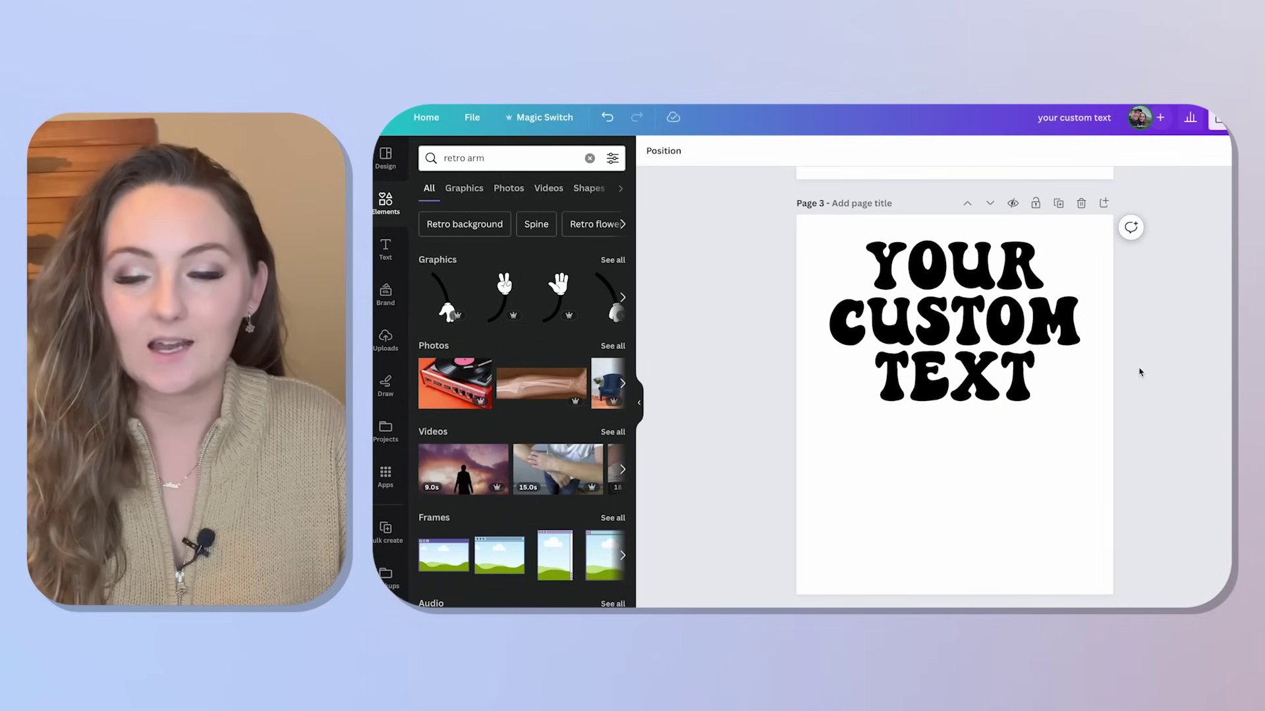
- Search the graphics for "grunge" and add the first speckled texture to page 3
left_click(465, 158)
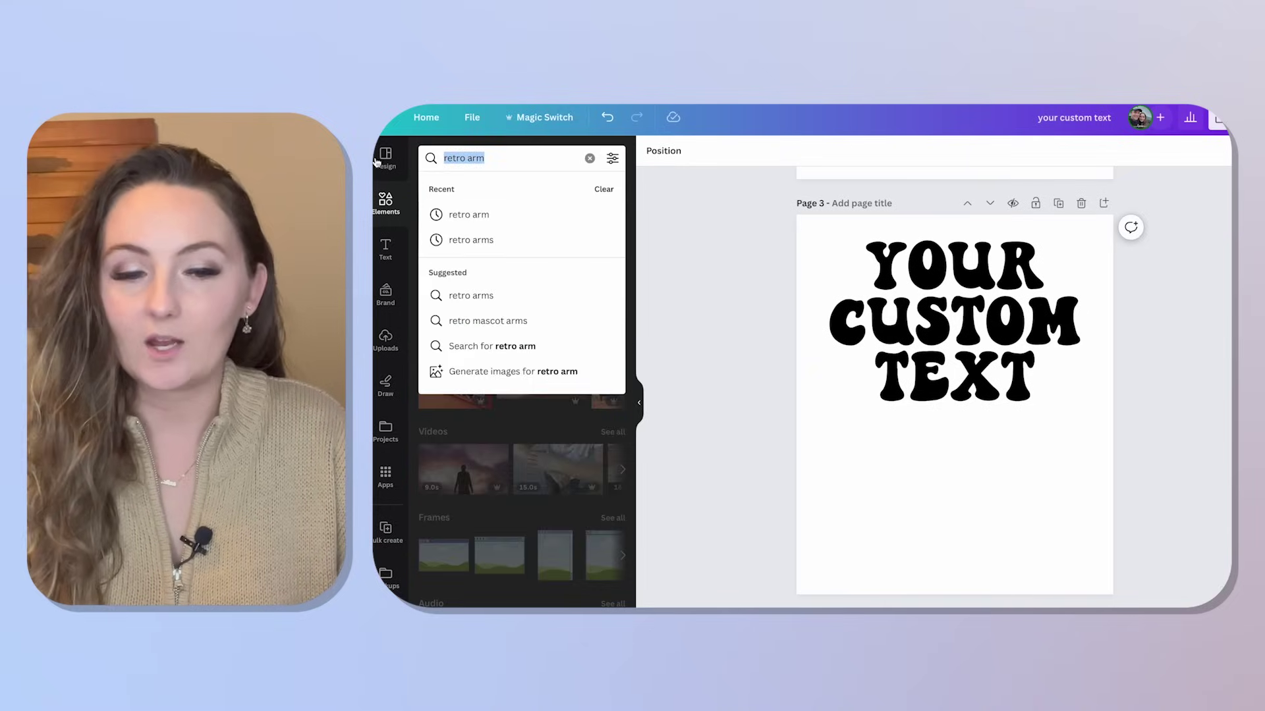
type("grunge")
key("Return")
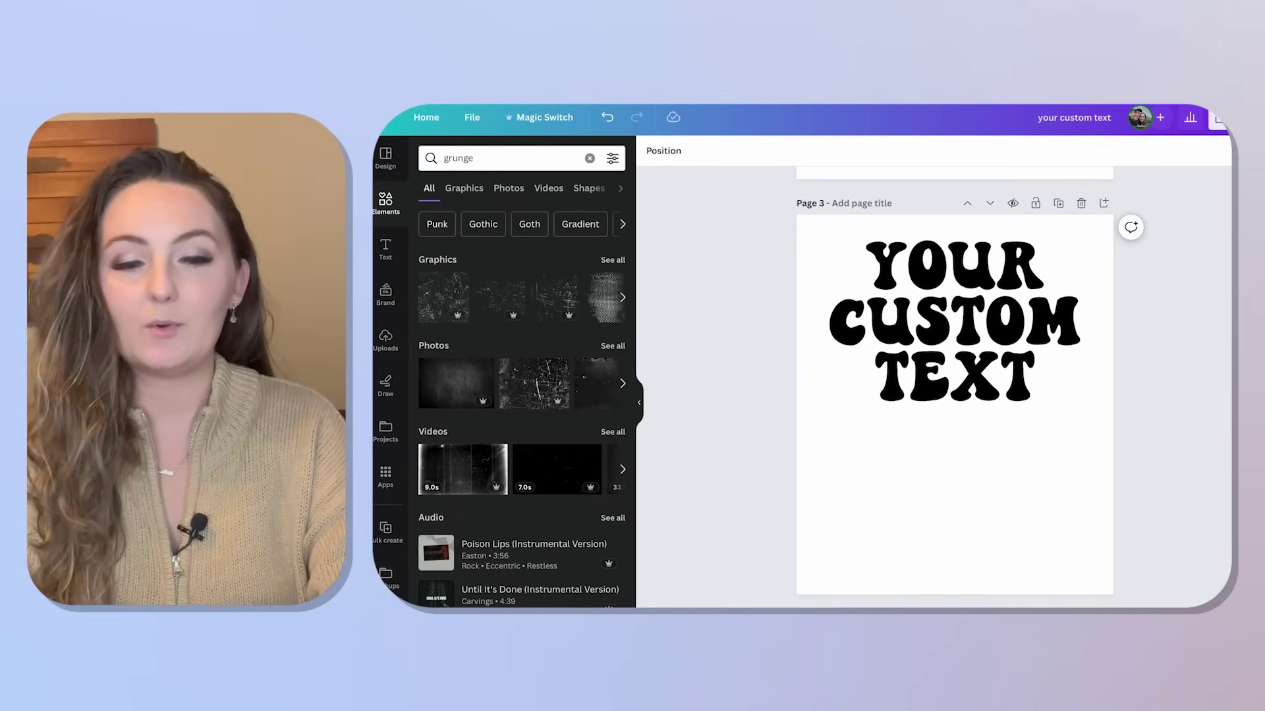
left_click(612, 260)
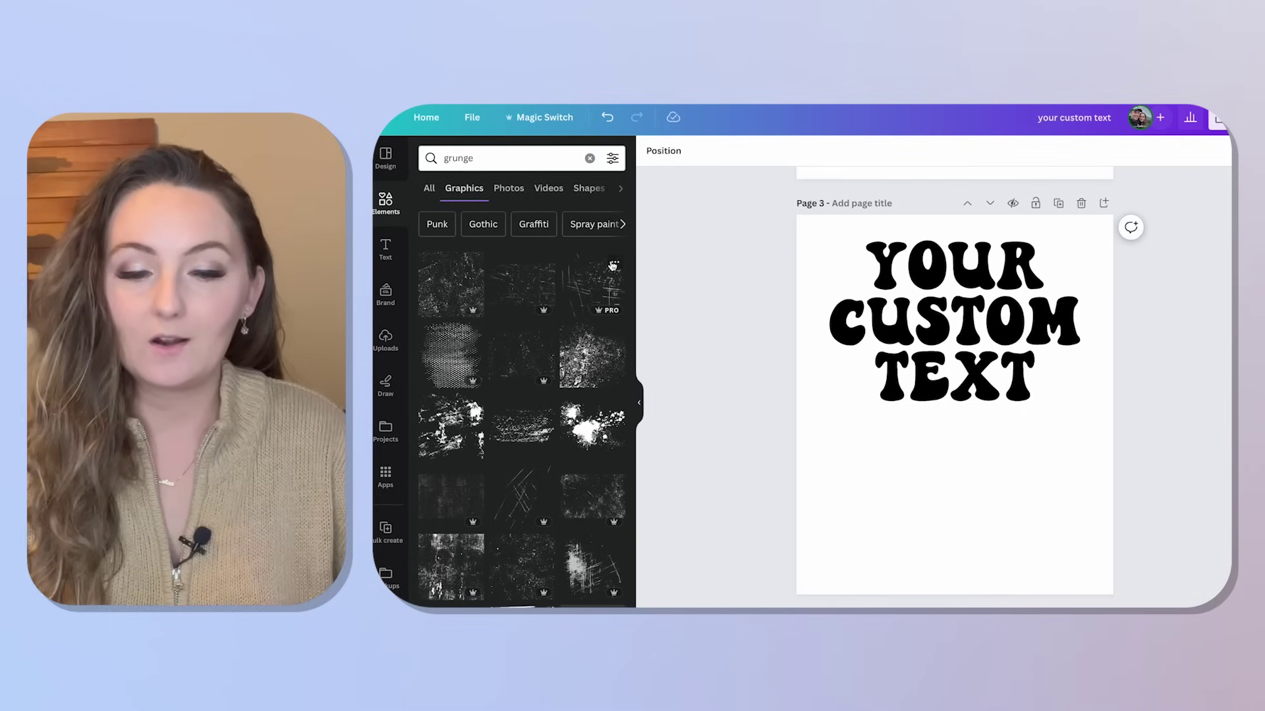
left_click(481, 296)
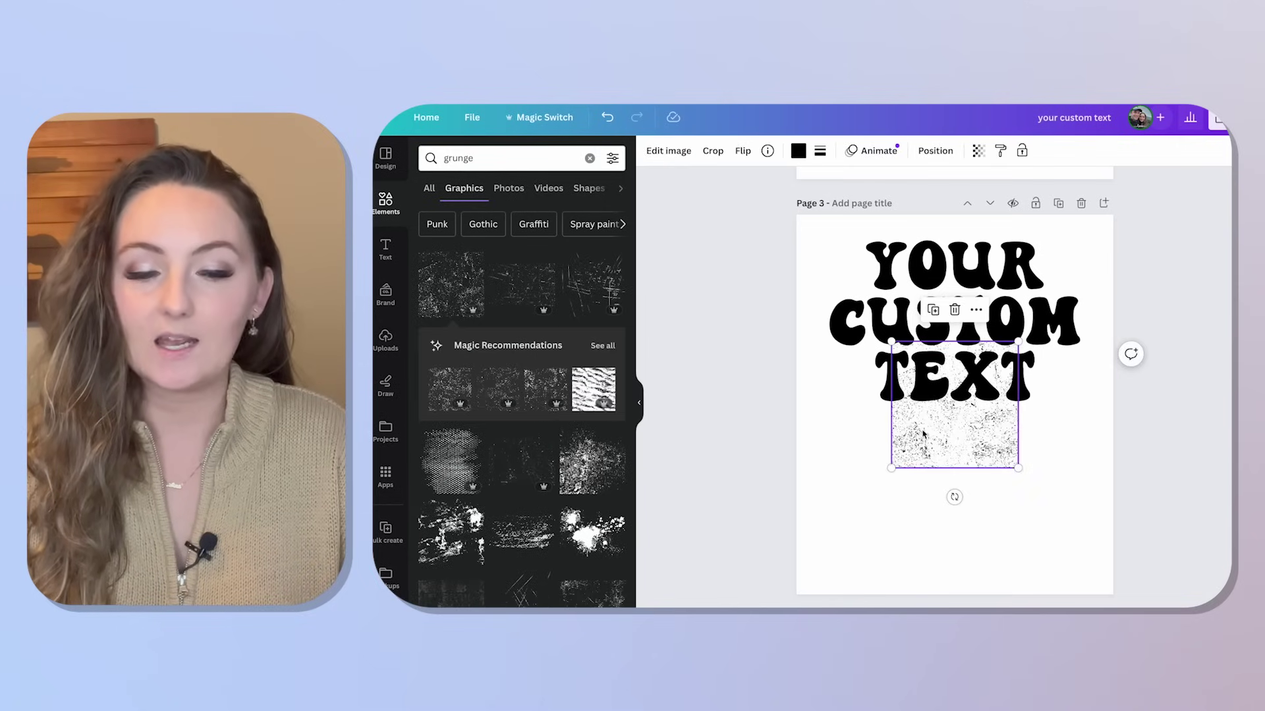
- Enlarge the grunge texture to cover all three lines of the custom text and recolor it white (#ffffff)
left_click_drag(923, 388, 859, 268)
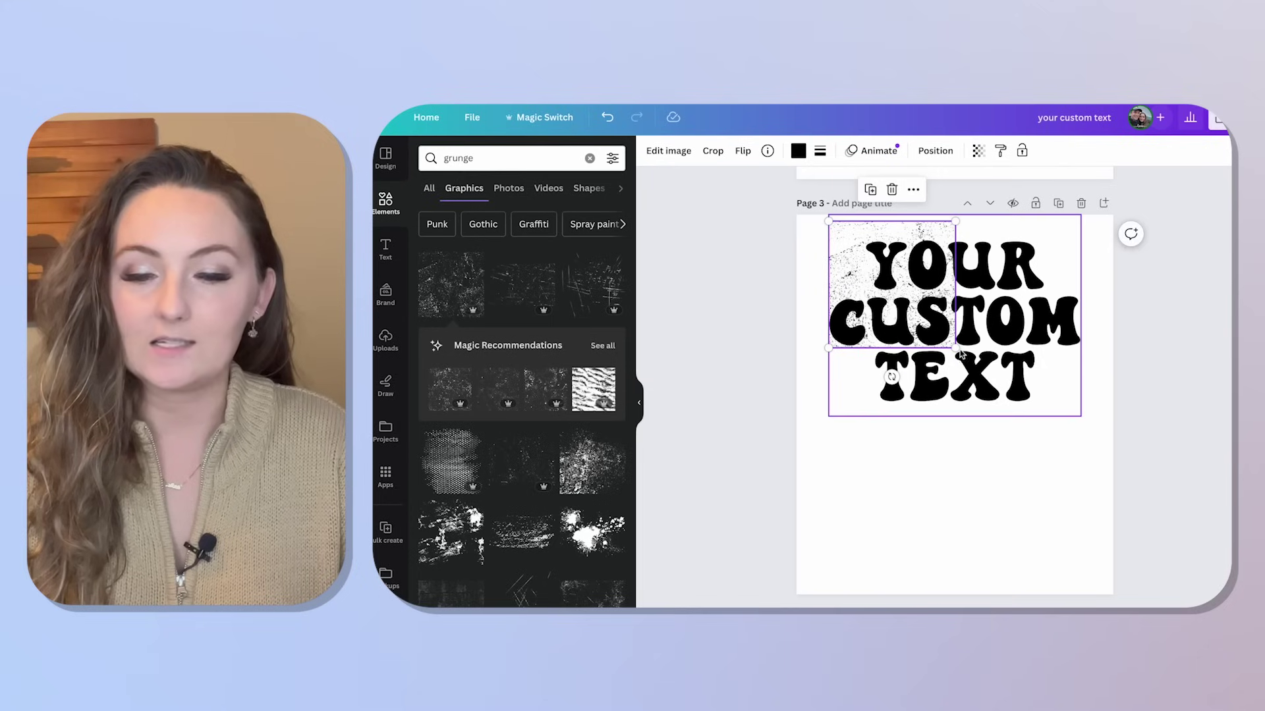
left_click_drag(956, 348, 1088, 481)
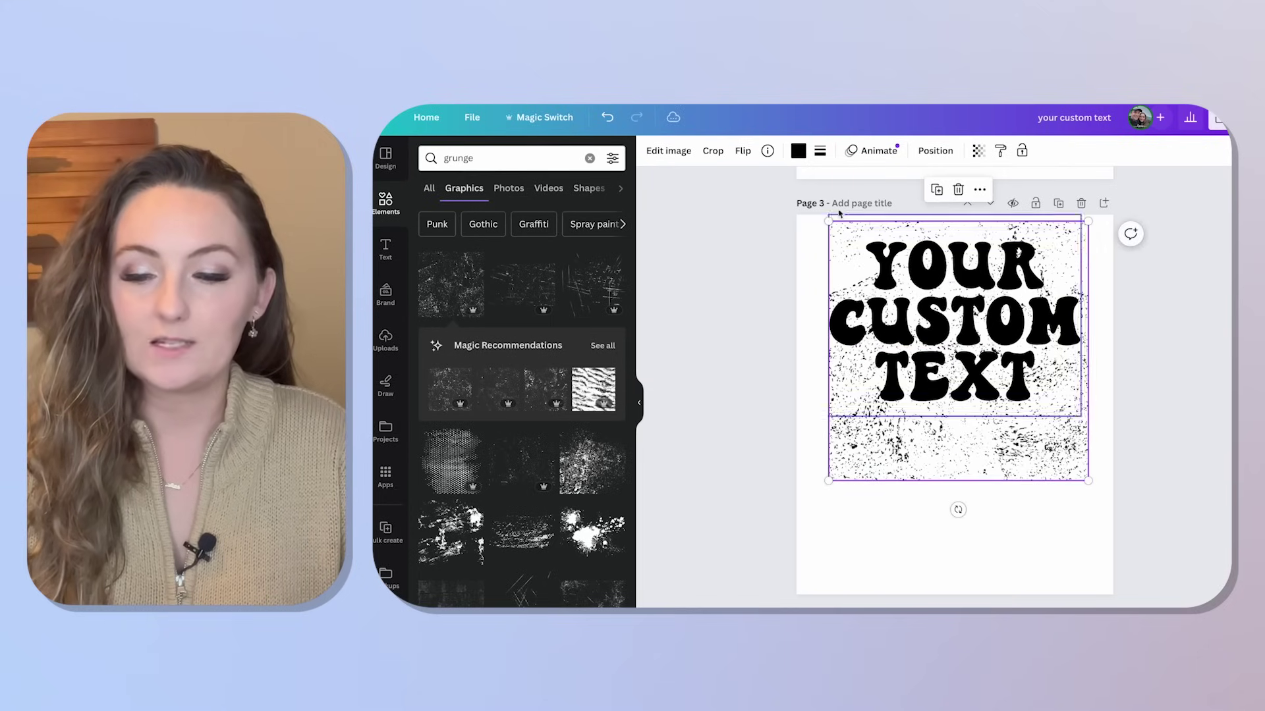
left_click(797, 151)
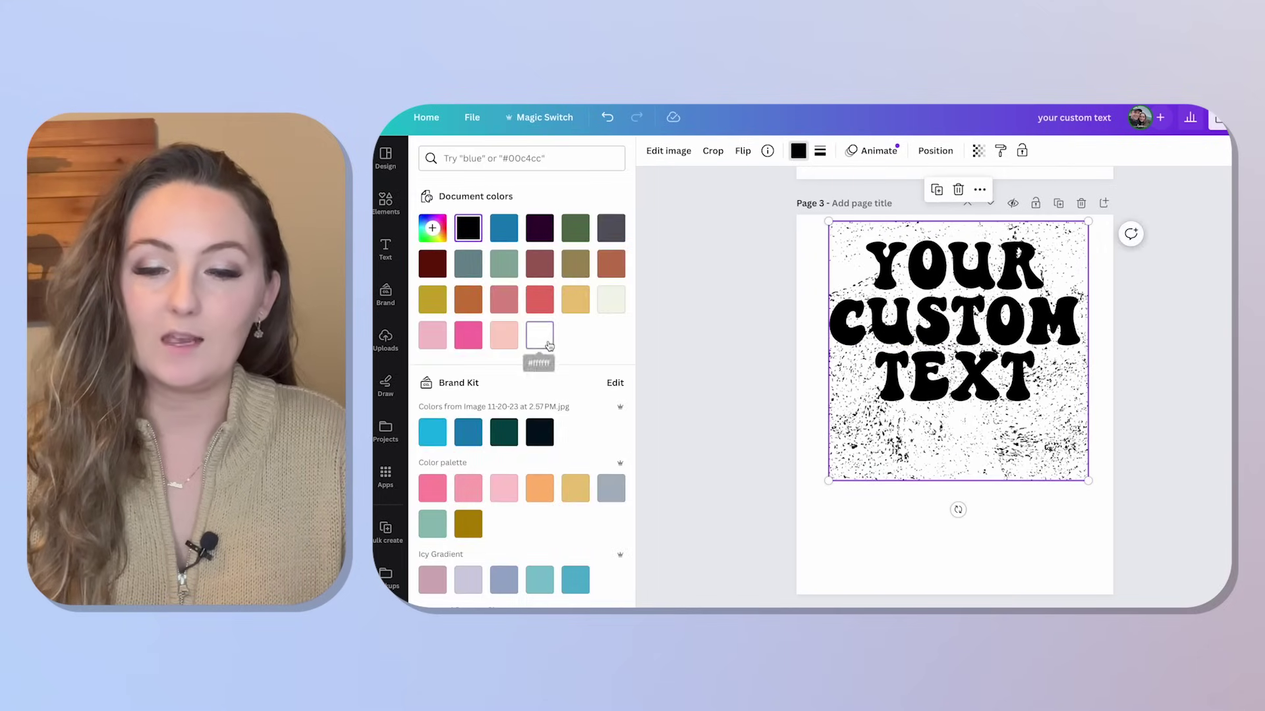
left_click(549, 345)
left_click_drag(946, 356, 952, 452)
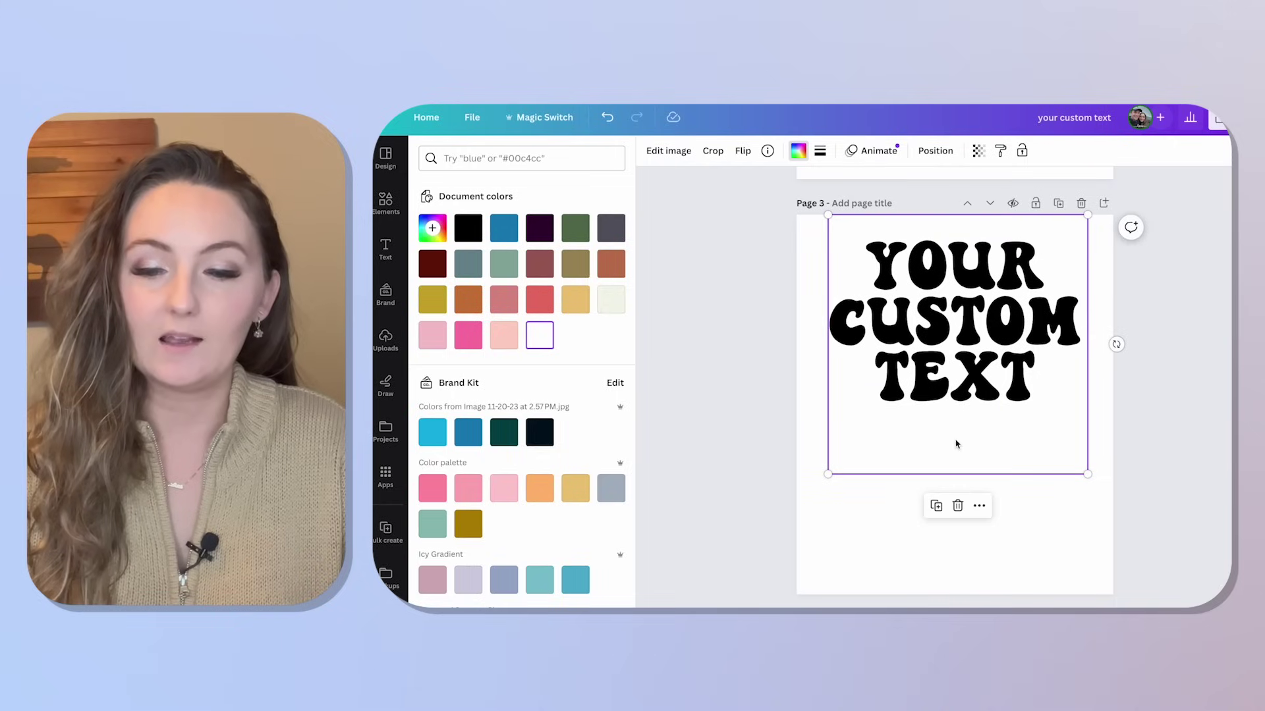
- Move the white grunge texture's layer above the custom text and deselect it
left_click(978, 151)
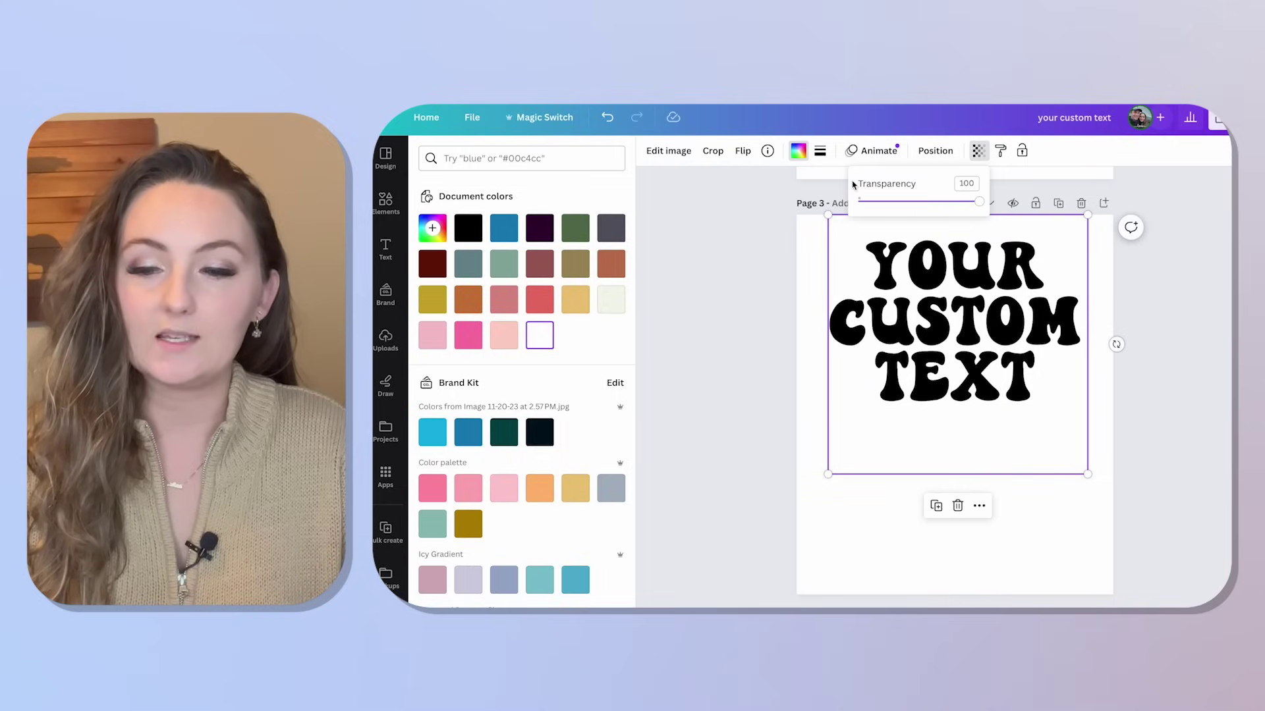
left_click(936, 150)
left_click_drag(522, 270, 521, 228)
key("Escape")
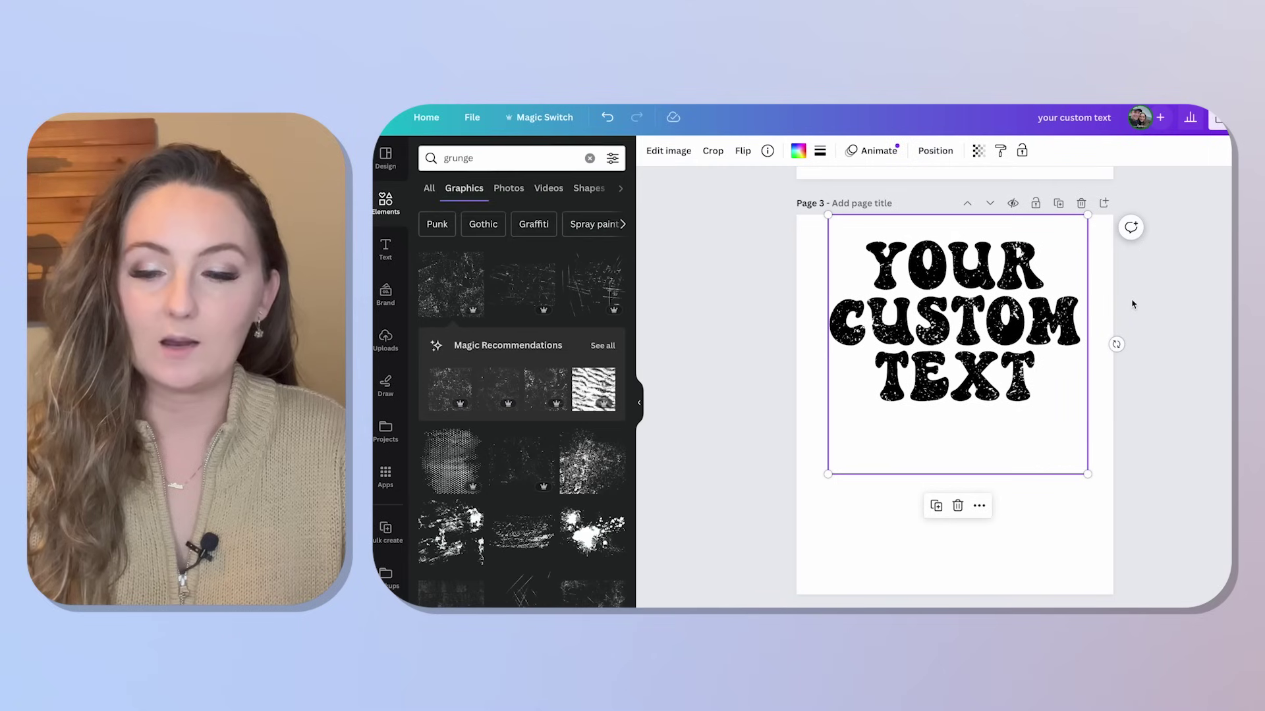
left_click(1113, 425)
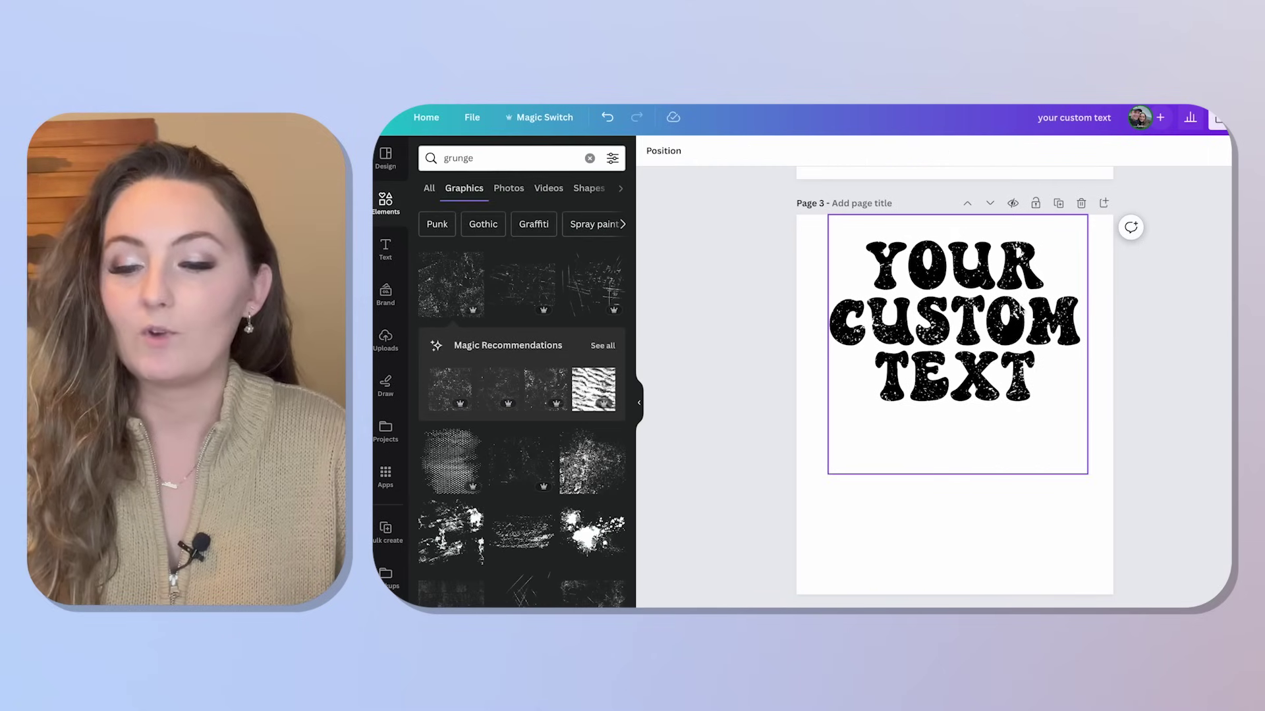
- Set page 3's background color to black
left_click(860, 527)
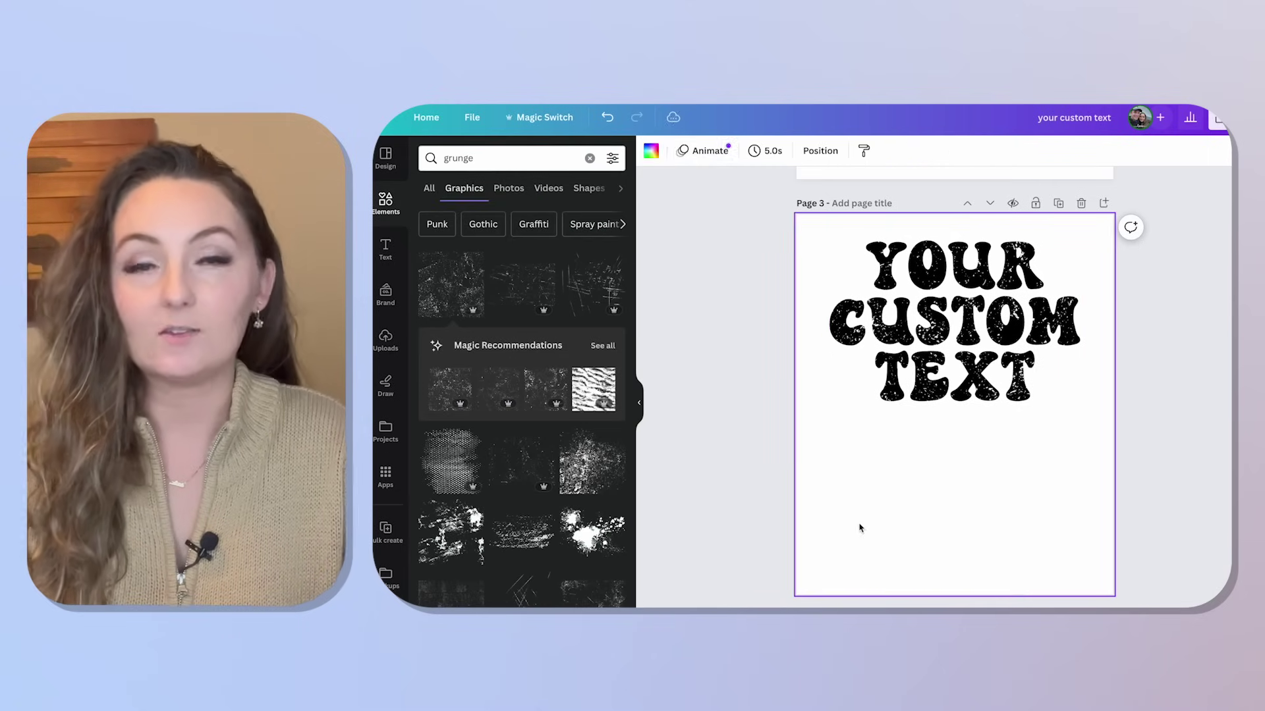
left_click(650, 150)
left_click(467, 229)
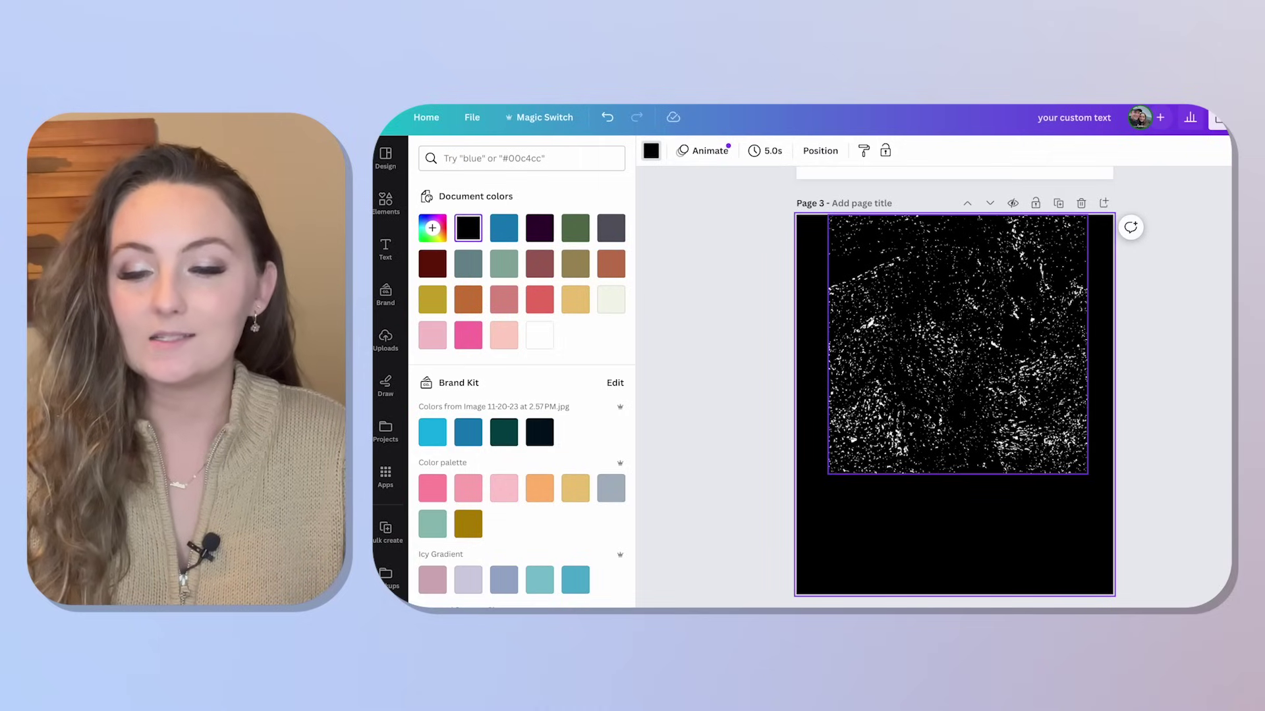
- Set page 3's background color to white and download only that page as a PNG at 4,500 × 5,400 px
left_click(539, 335)
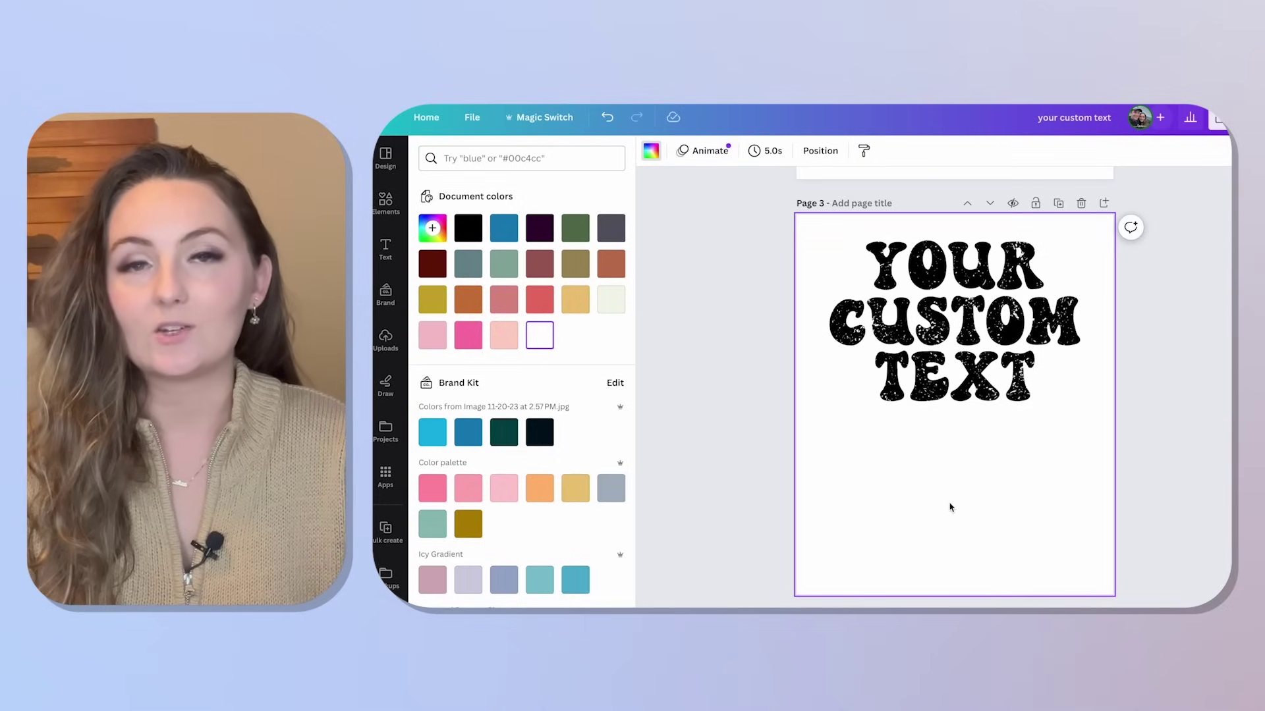
left_click(1217, 119)
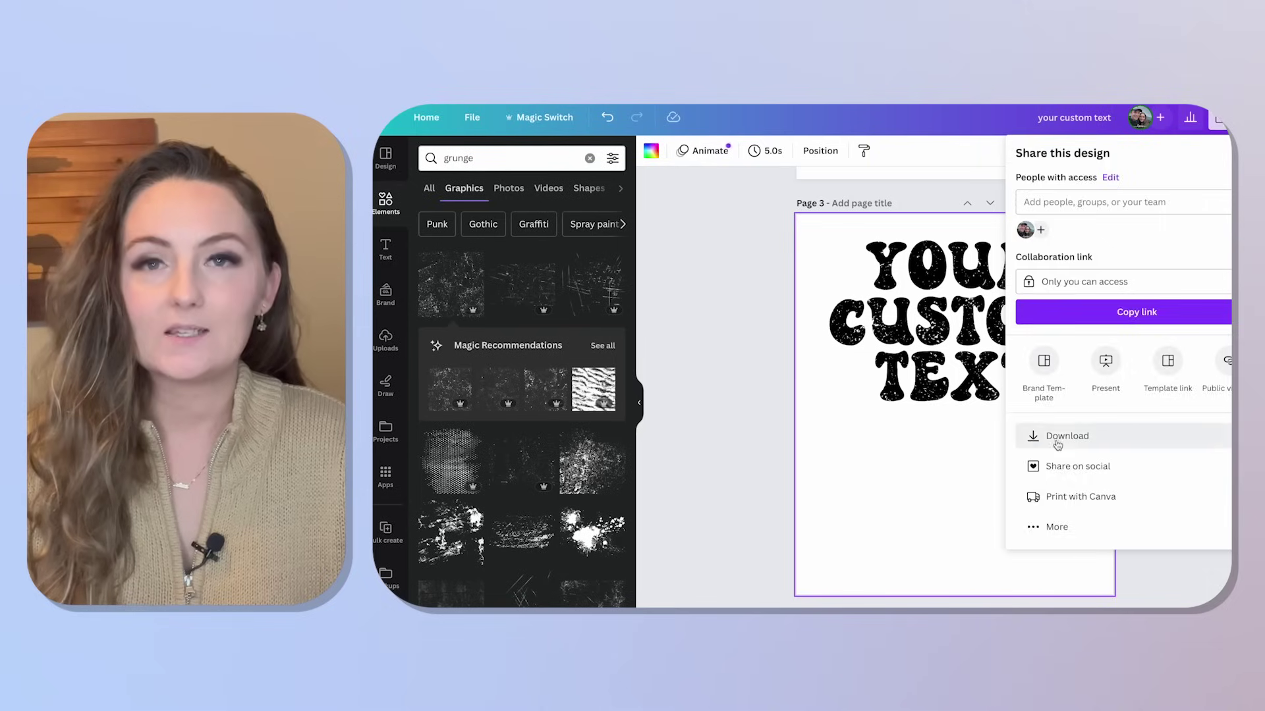
left_click(1067, 436)
left_click(1120, 348)
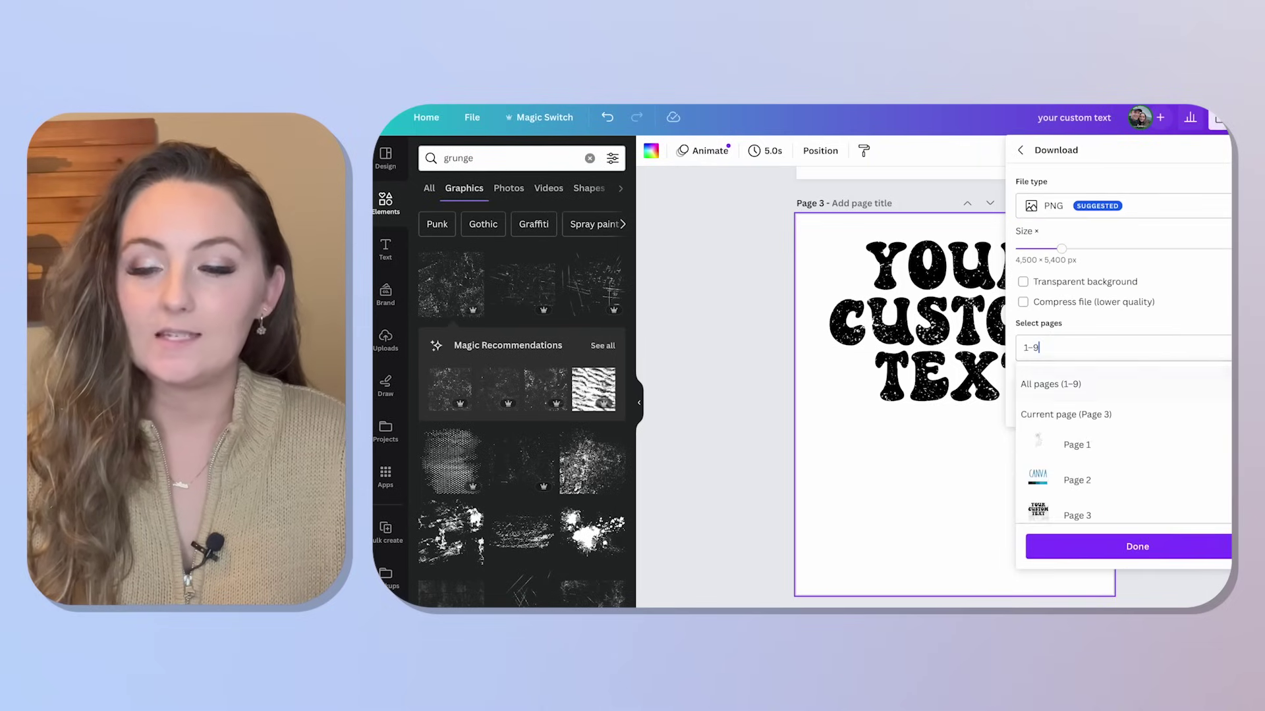
left_click(1066, 415)
left_click(1168, 555)
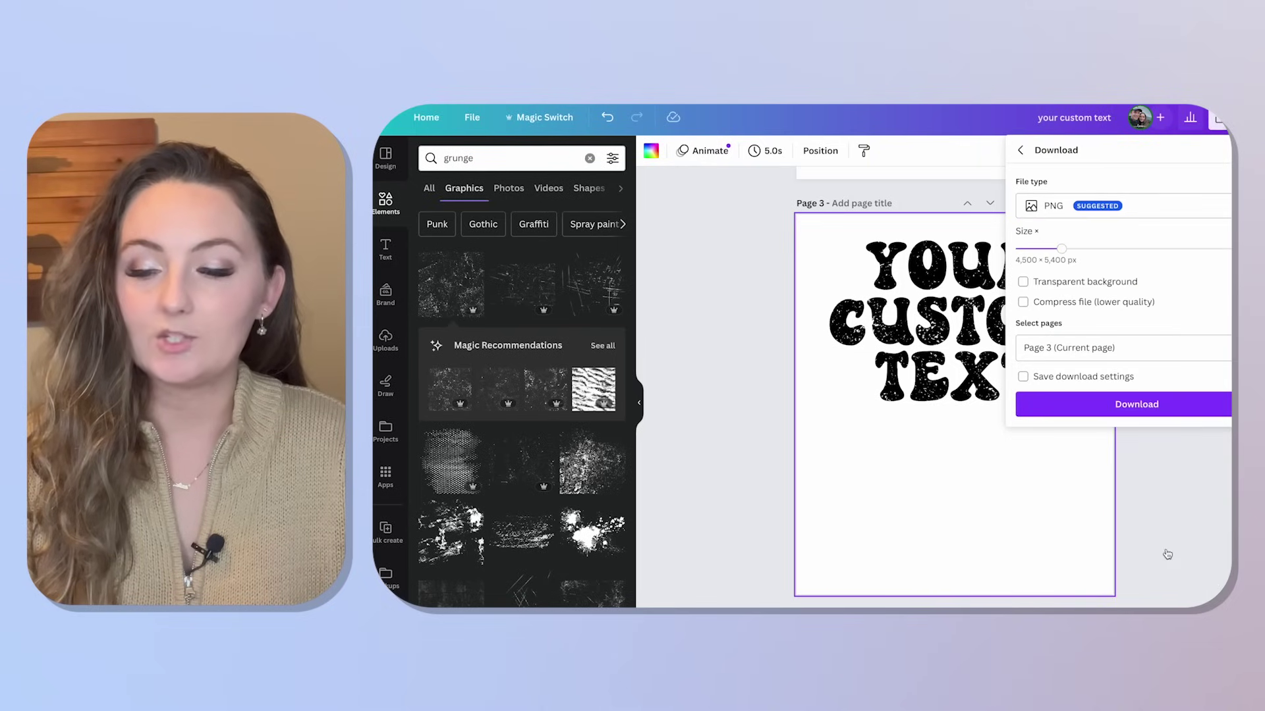
left_click(1154, 405)
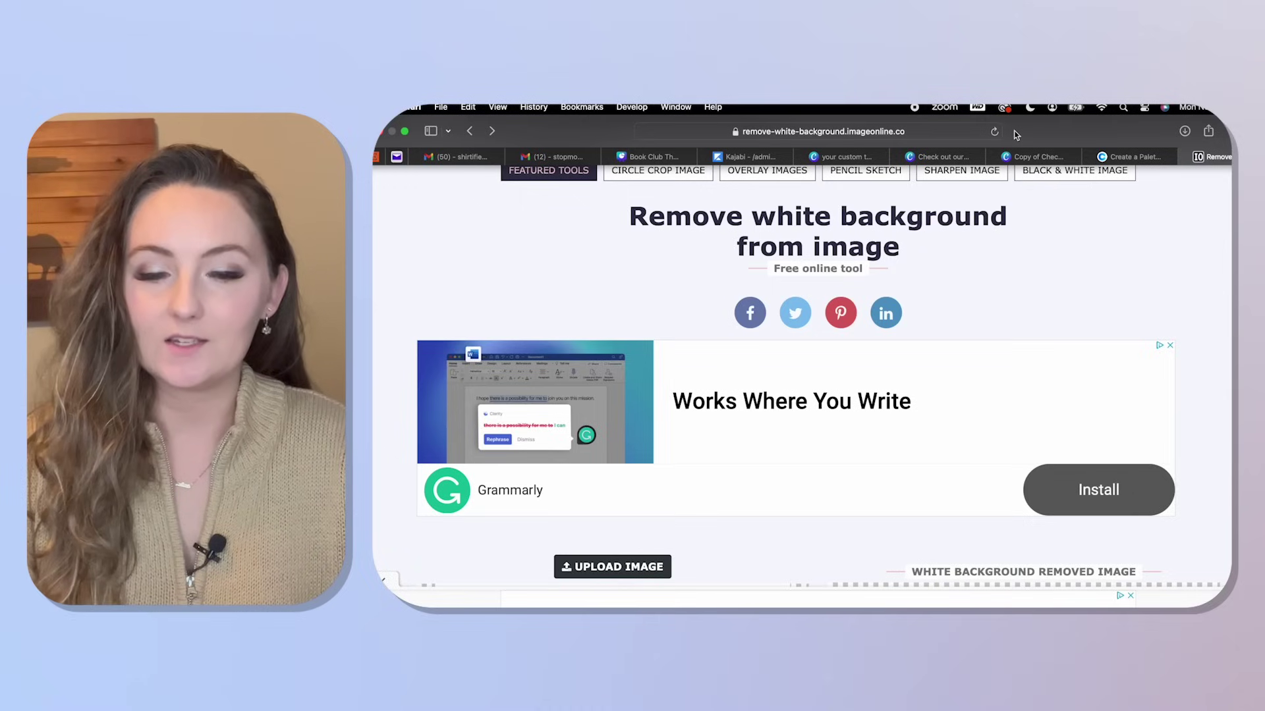
- On the remove-white-background website, set the custom text image's white level to maximum, remove its white background and download the result
scroll(1095, 288, "down", 5)
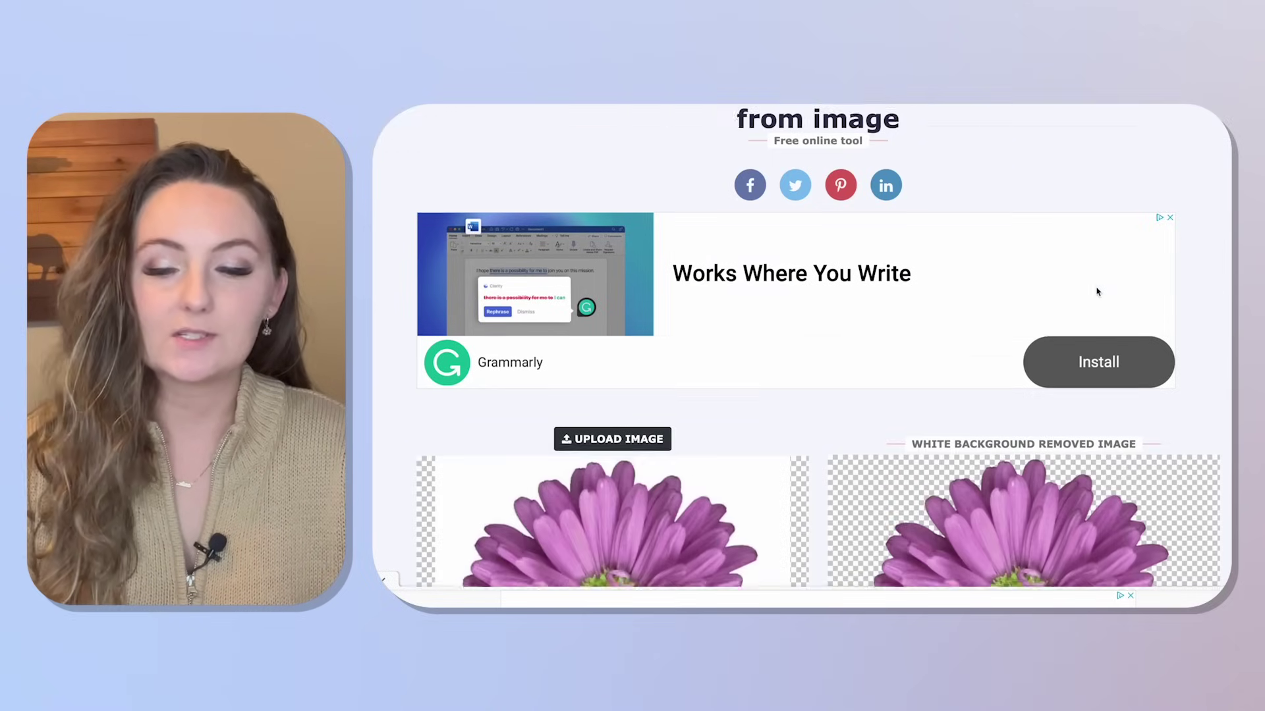
scroll(1098, 292, "down", 2)
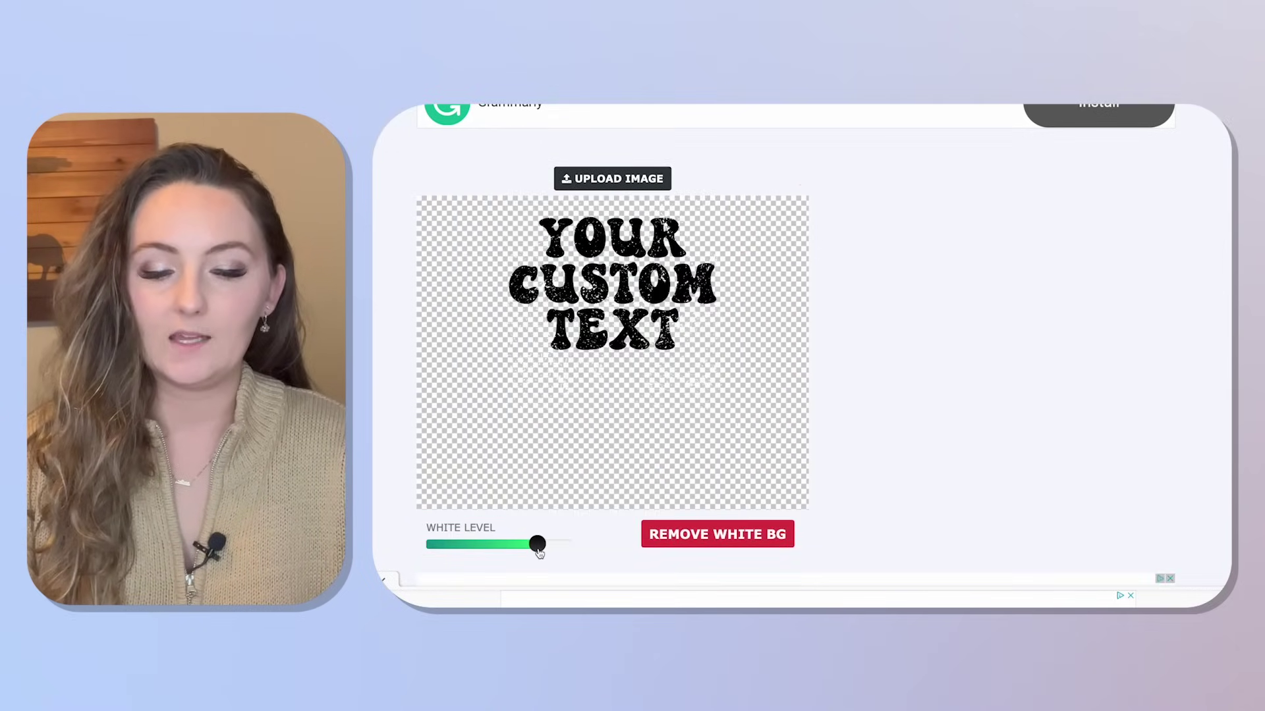
left_click_drag(539, 552, 572, 554)
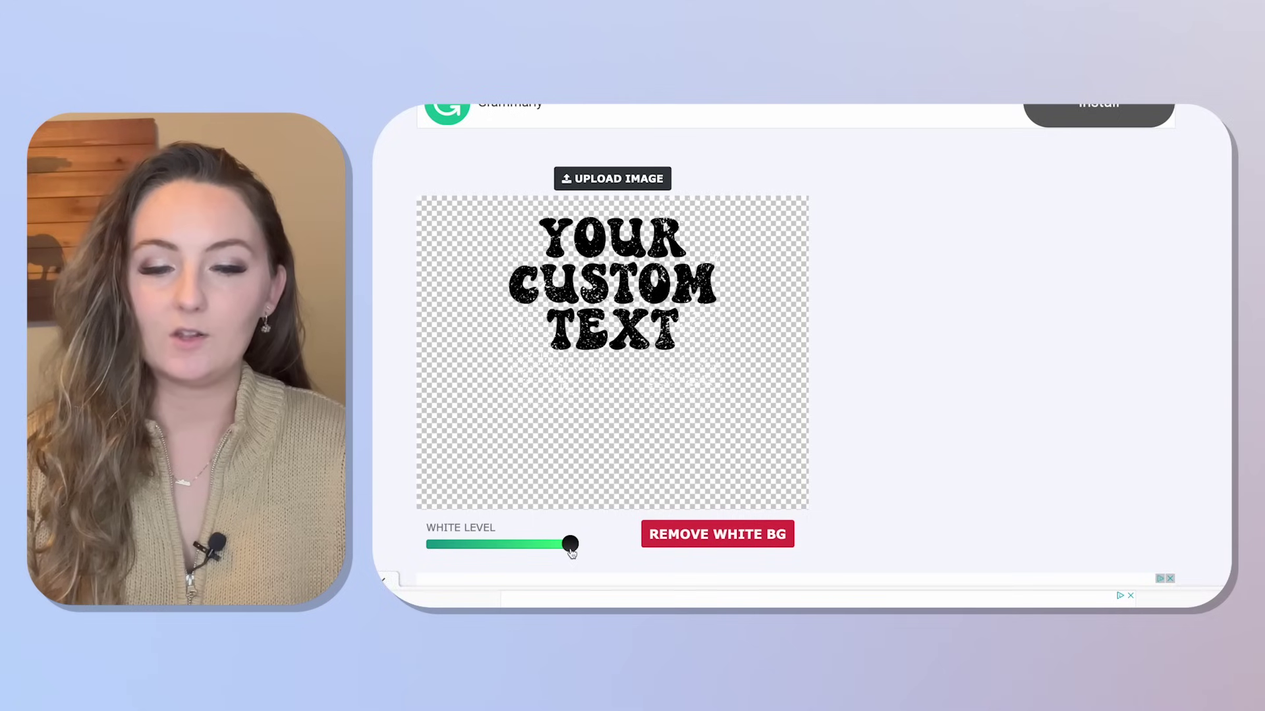
left_click(698, 539)
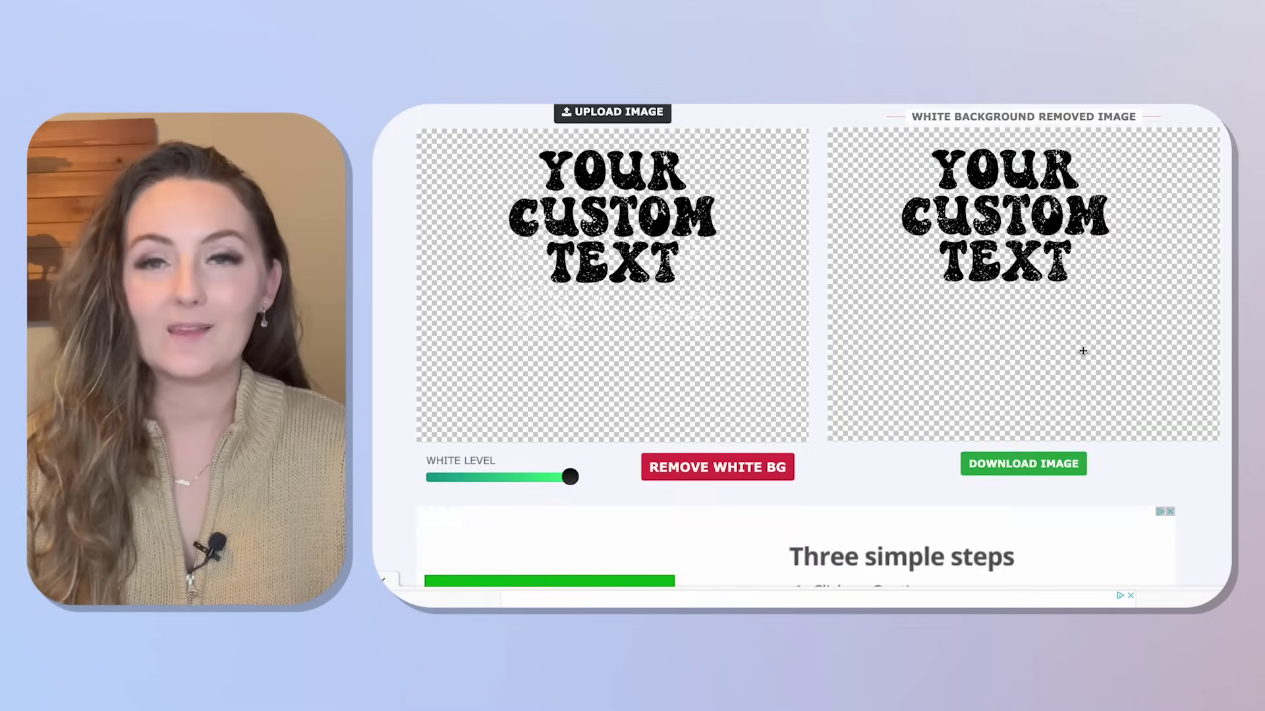
left_click(1004, 469)
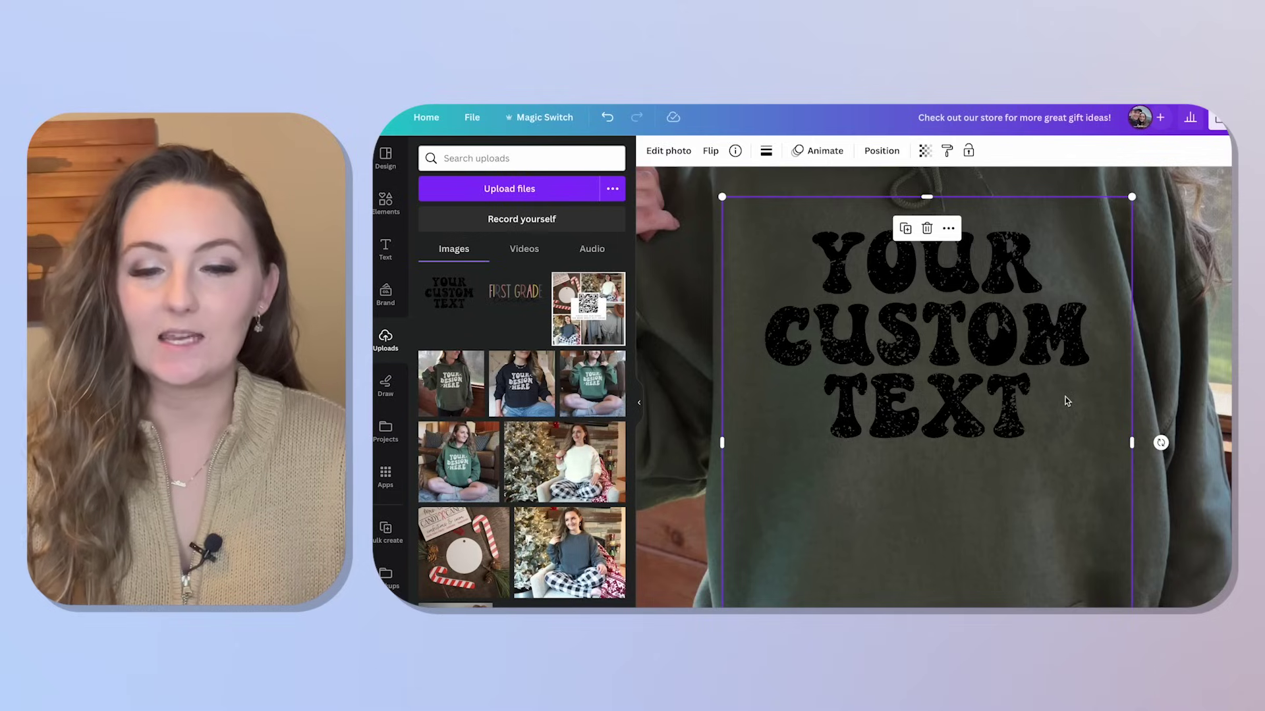
- Apply the Custom Duotone effect to the custom text image on the green sweatshirt mockup and set its highlights to white
left_click(668, 150)
scroll(545, 349, "down", 1)
scroll(545, 349, "down", 1)
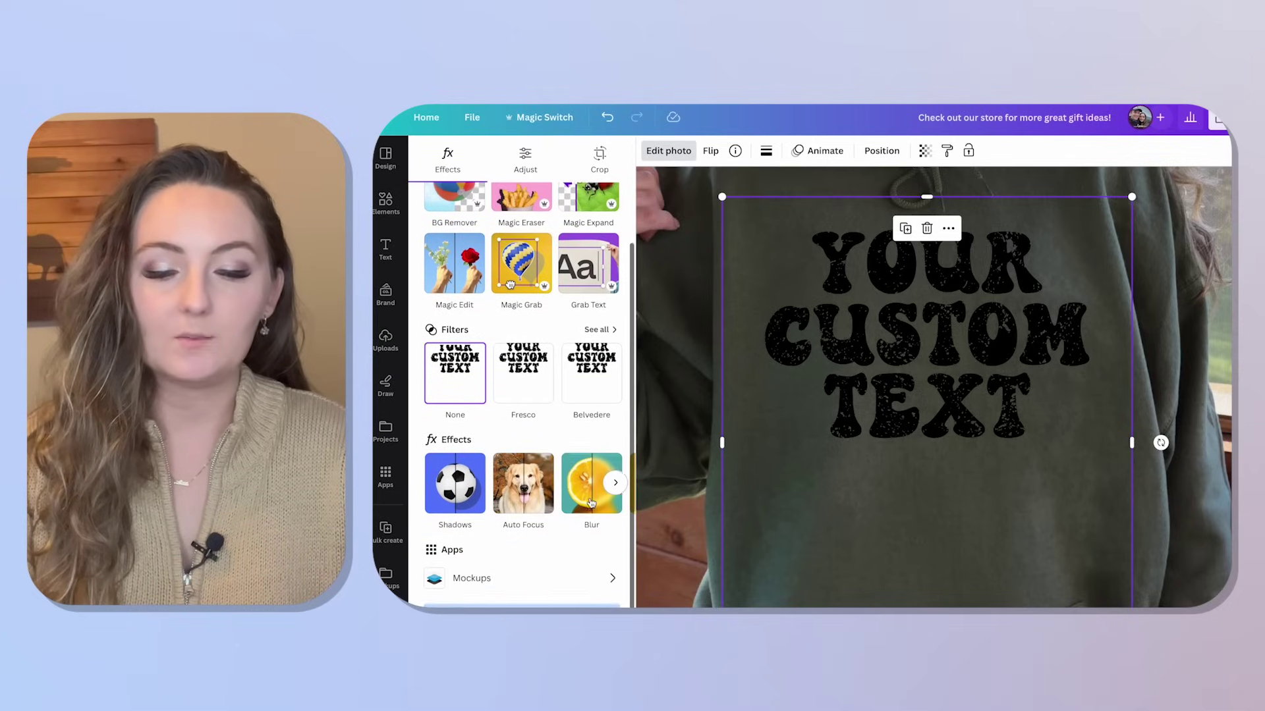
scroll(589, 487, "right", 2)
left_click(595, 489)
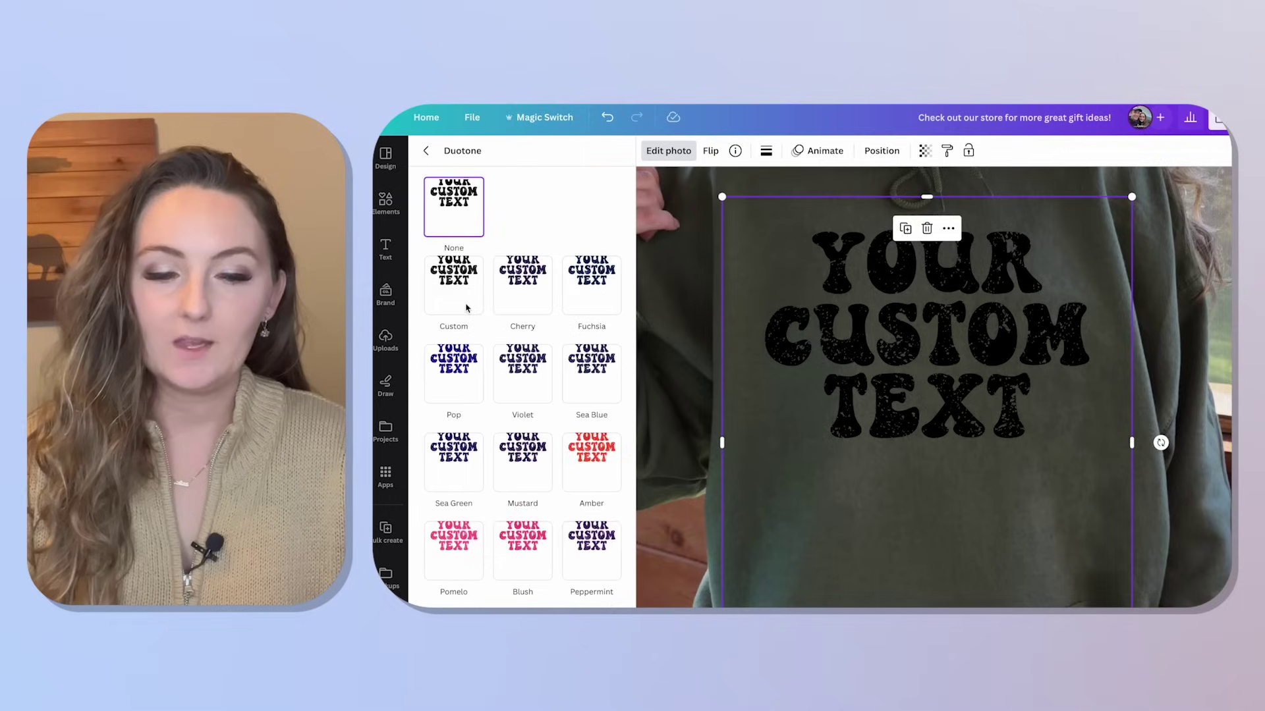
left_click(454, 304)
left_click(608, 363)
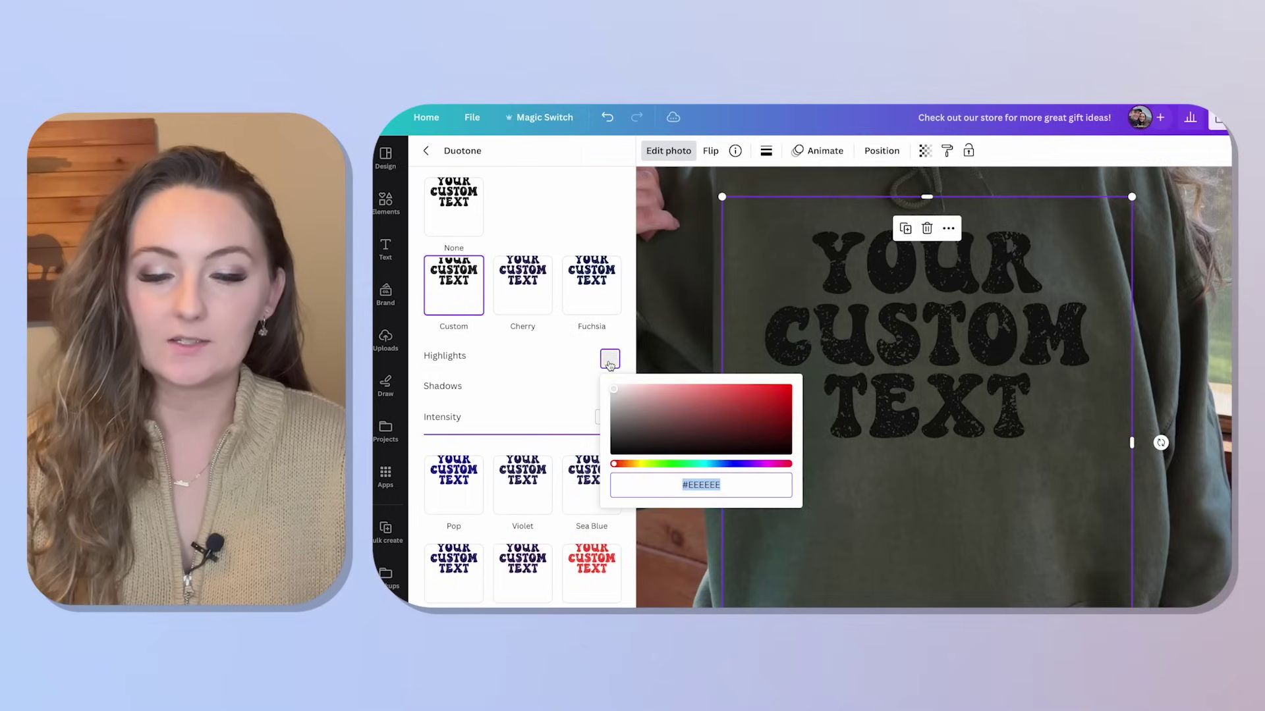
left_click(614, 392)
left_click(575, 380)
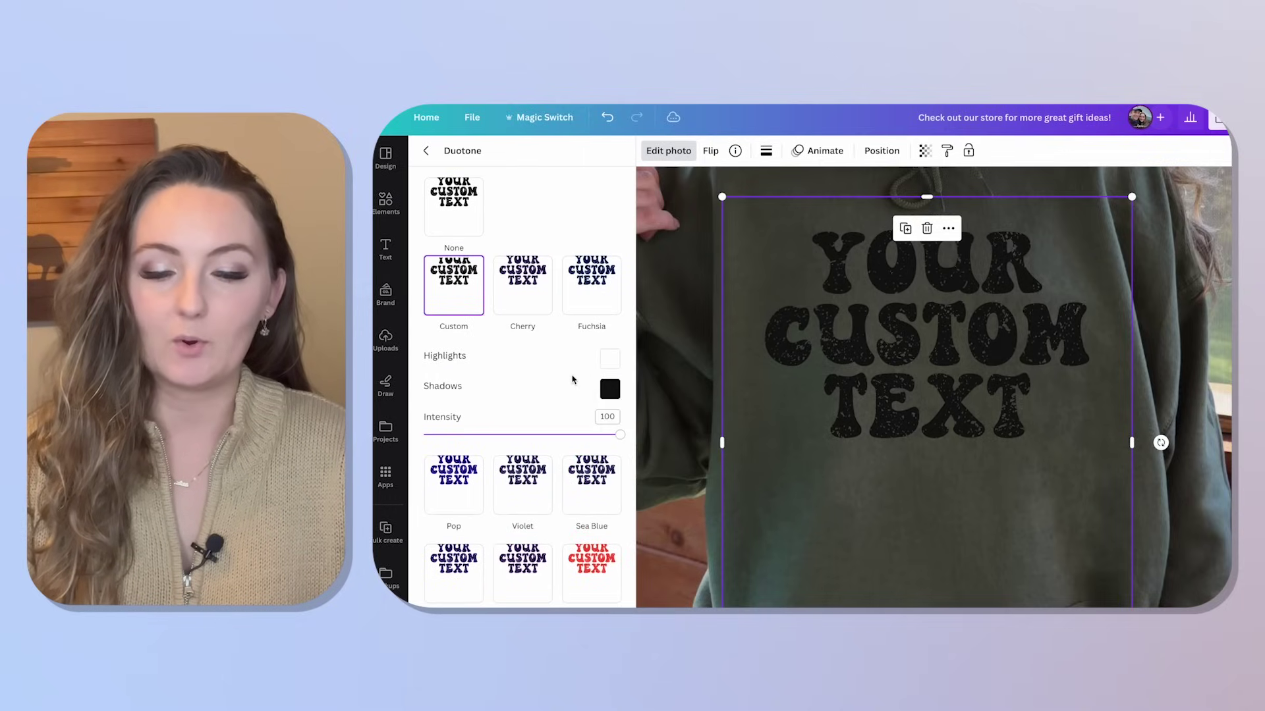
- Set the custom duotone's shadows color to #FFFFFF so the distressed text turns white
left_click(610, 390)
left_click(613, 417)
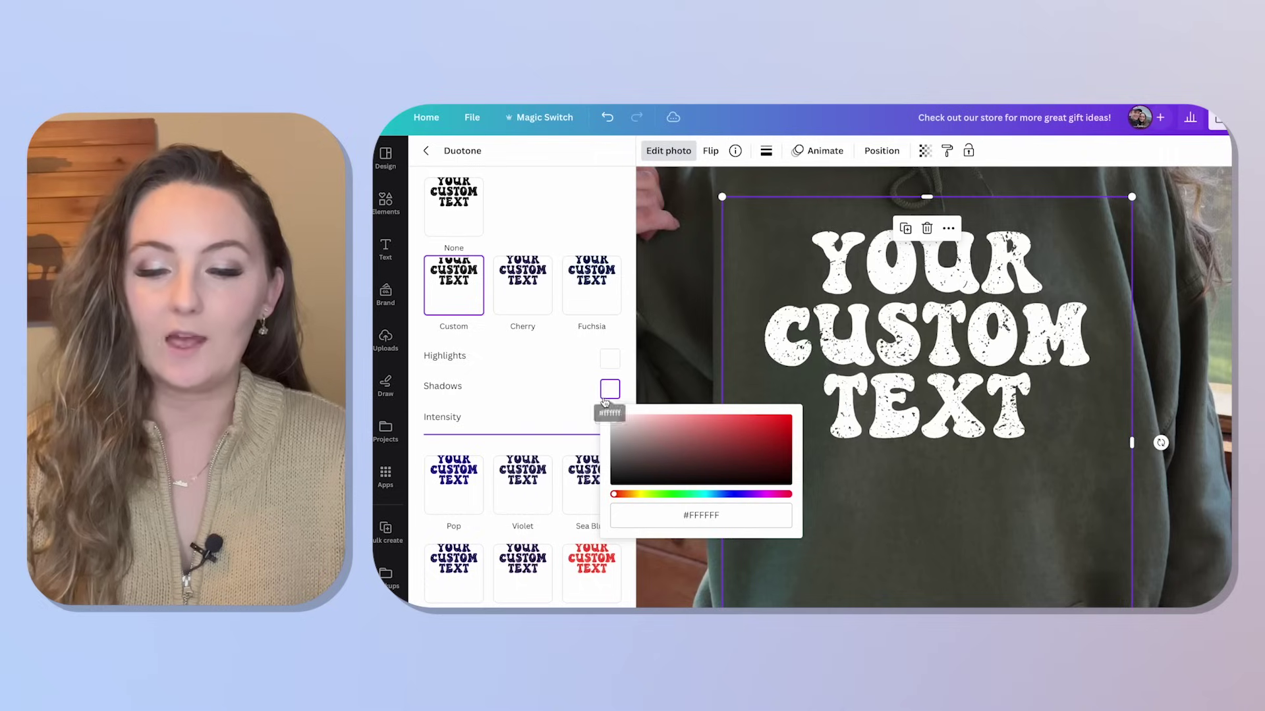
left_click(546, 371)
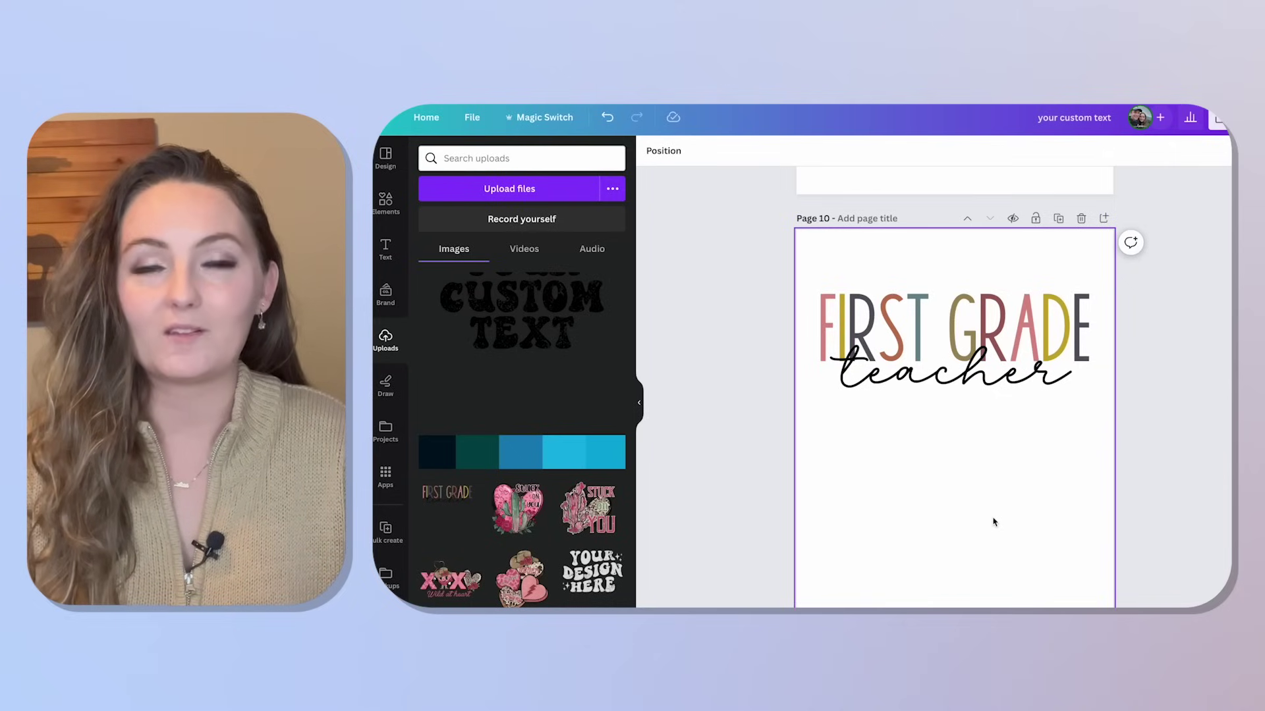
- Add an Outline effect to the word "teacher" on page 10 of the custom text design and color the outline white
left_click(938, 385)
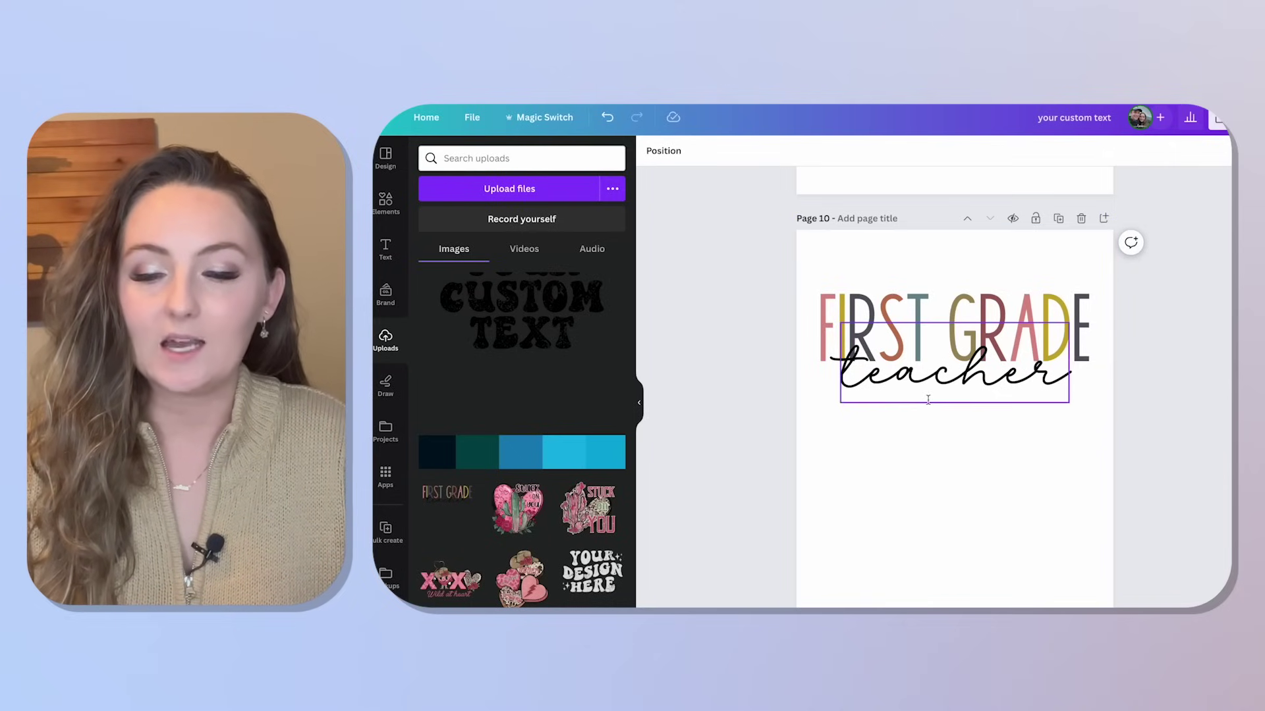
double_click(938, 384)
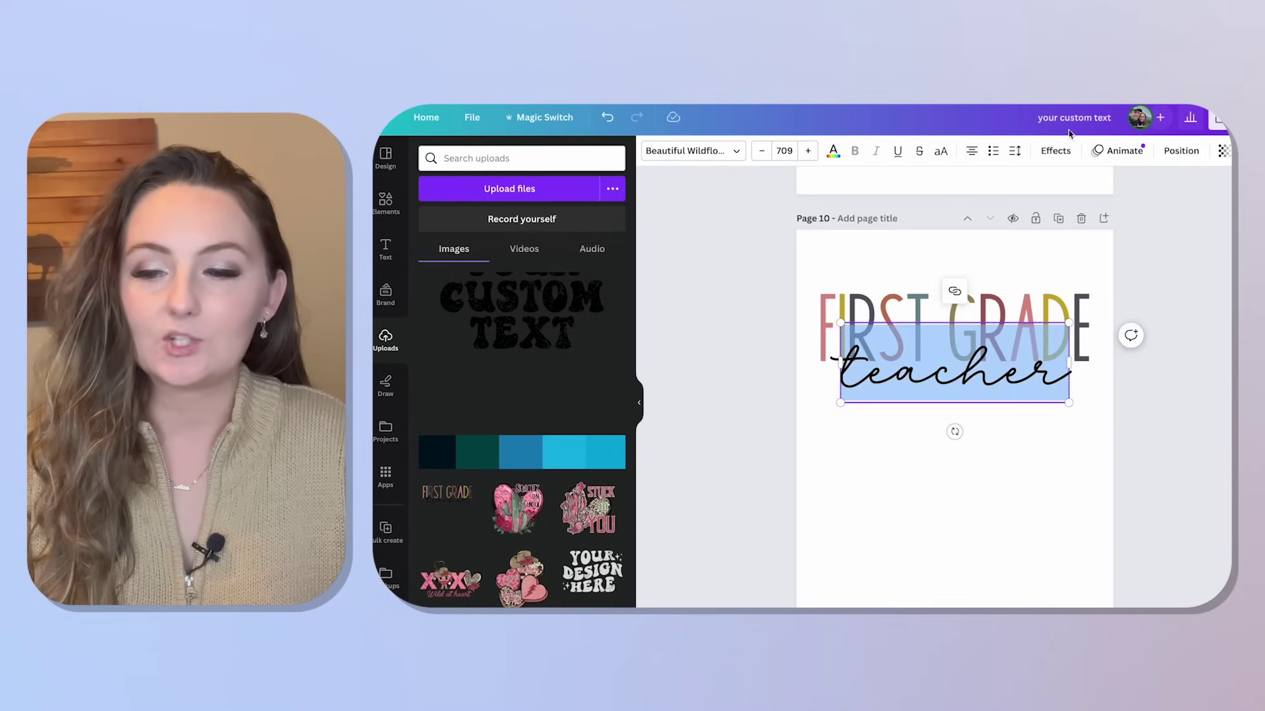
left_click(1055, 150)
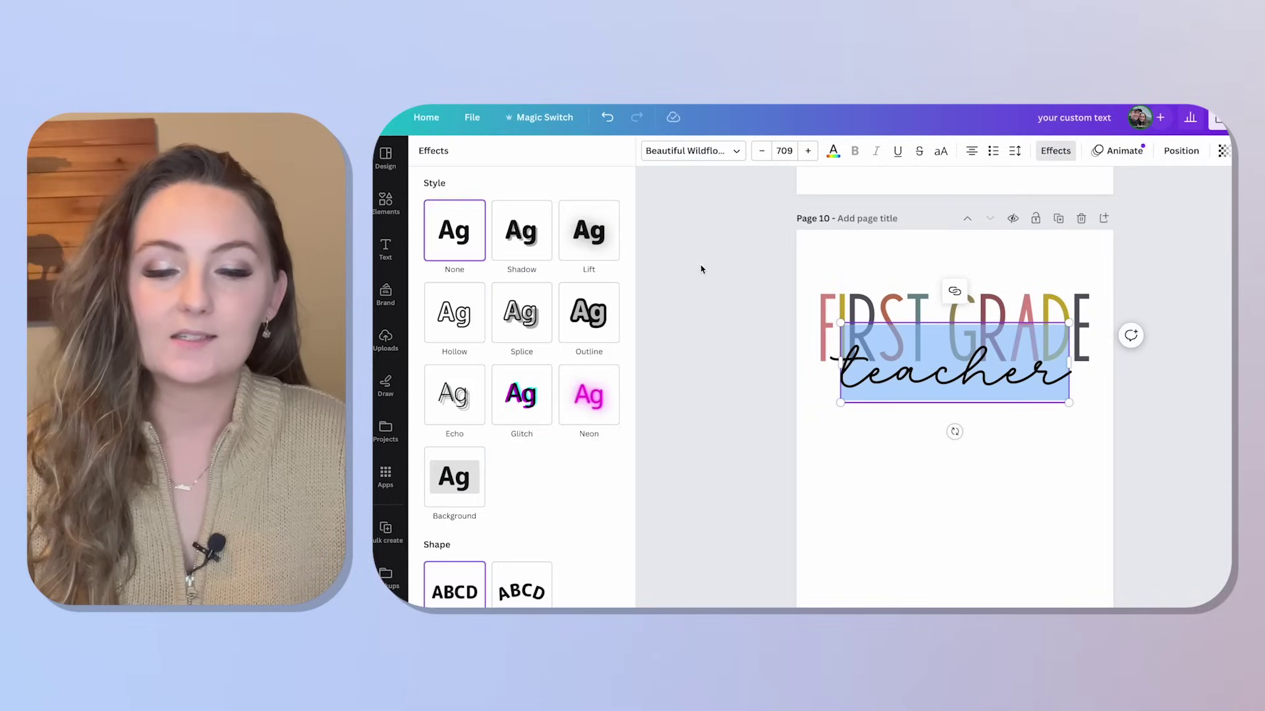
left_click(581, 318)
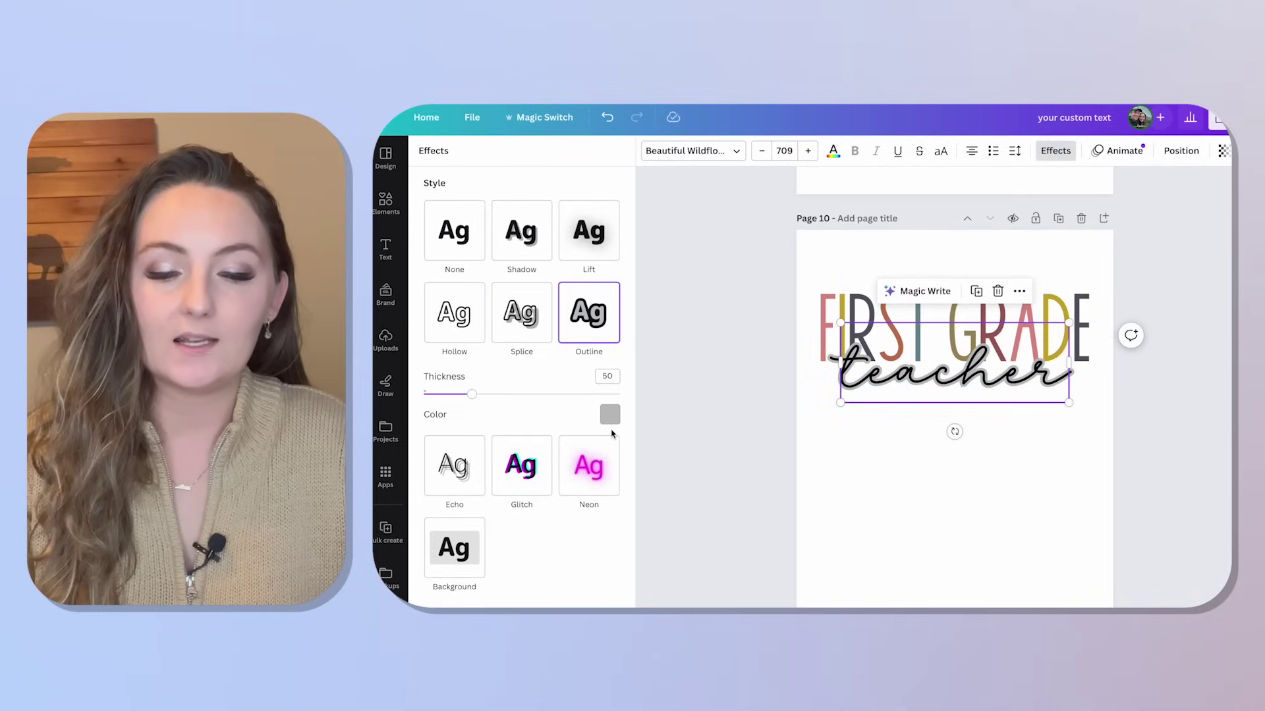
left_click(610, 416)
left_click(536, 573)
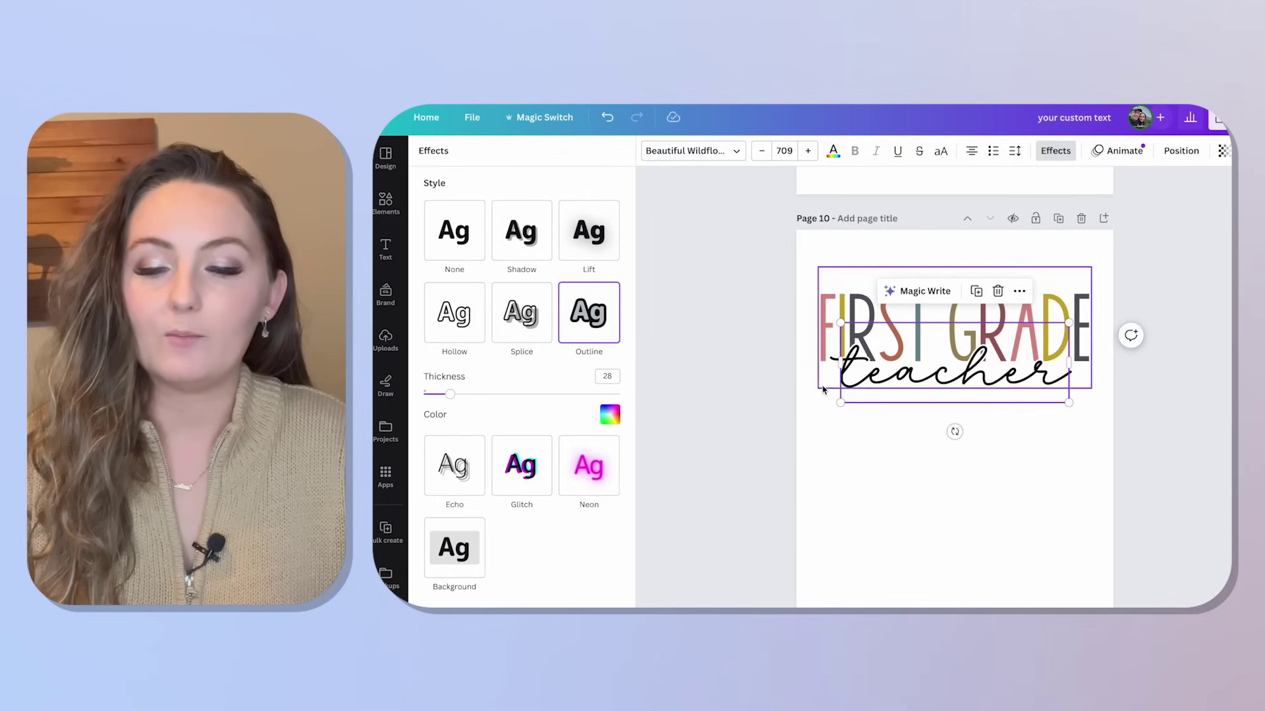
- Set the outline thickness of the word "teacher" to 19
scroll(853, 358, "up", 3)
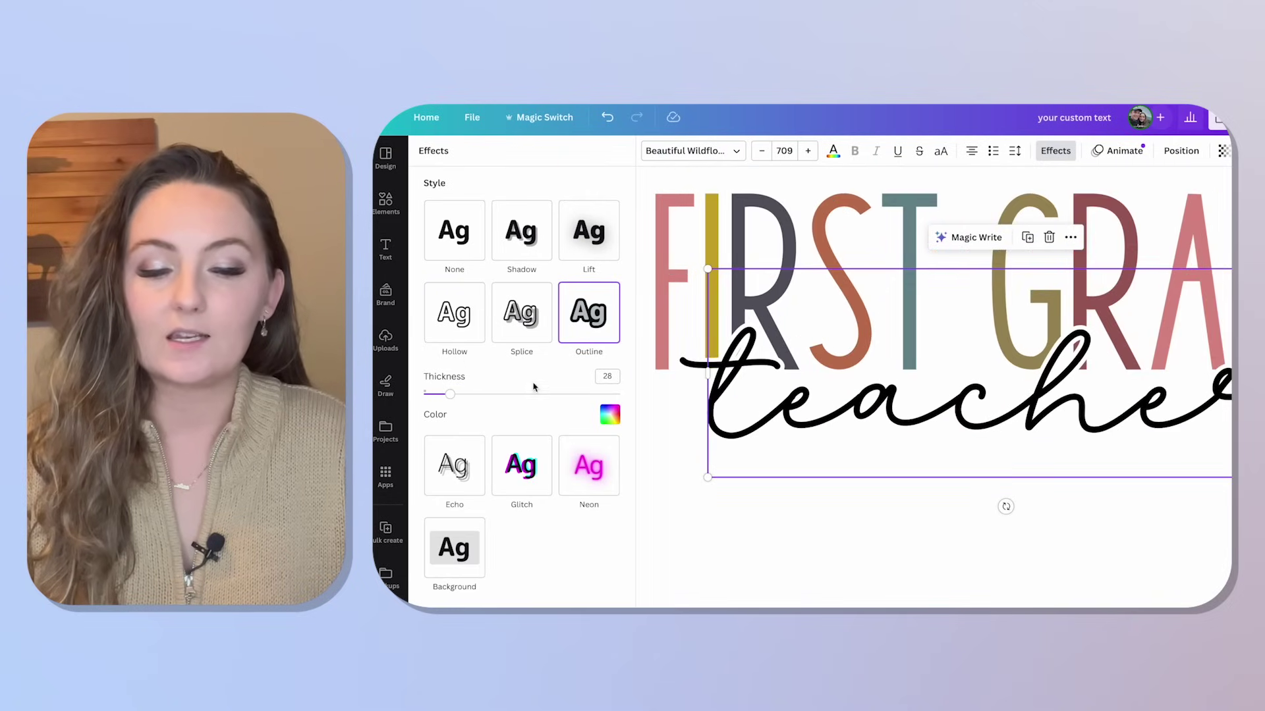
left_click_drag(448, 397, 441, 395)
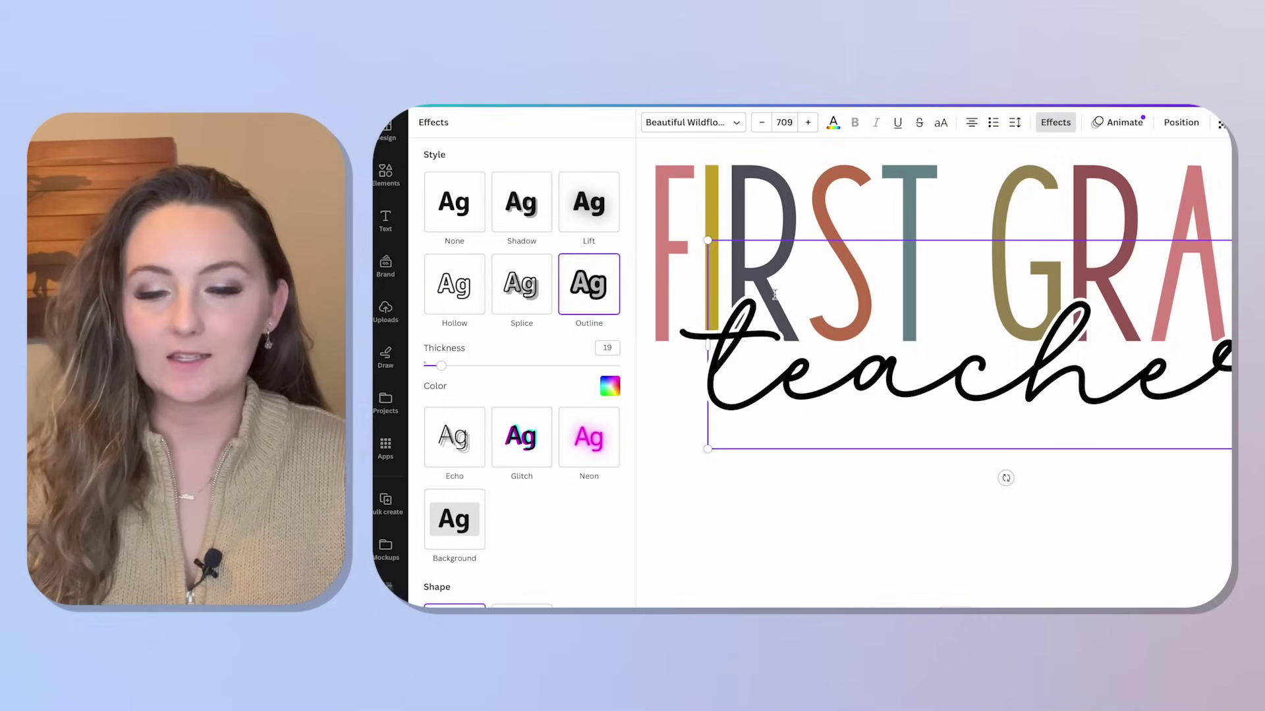
scroll(849, 456, "down", 4)
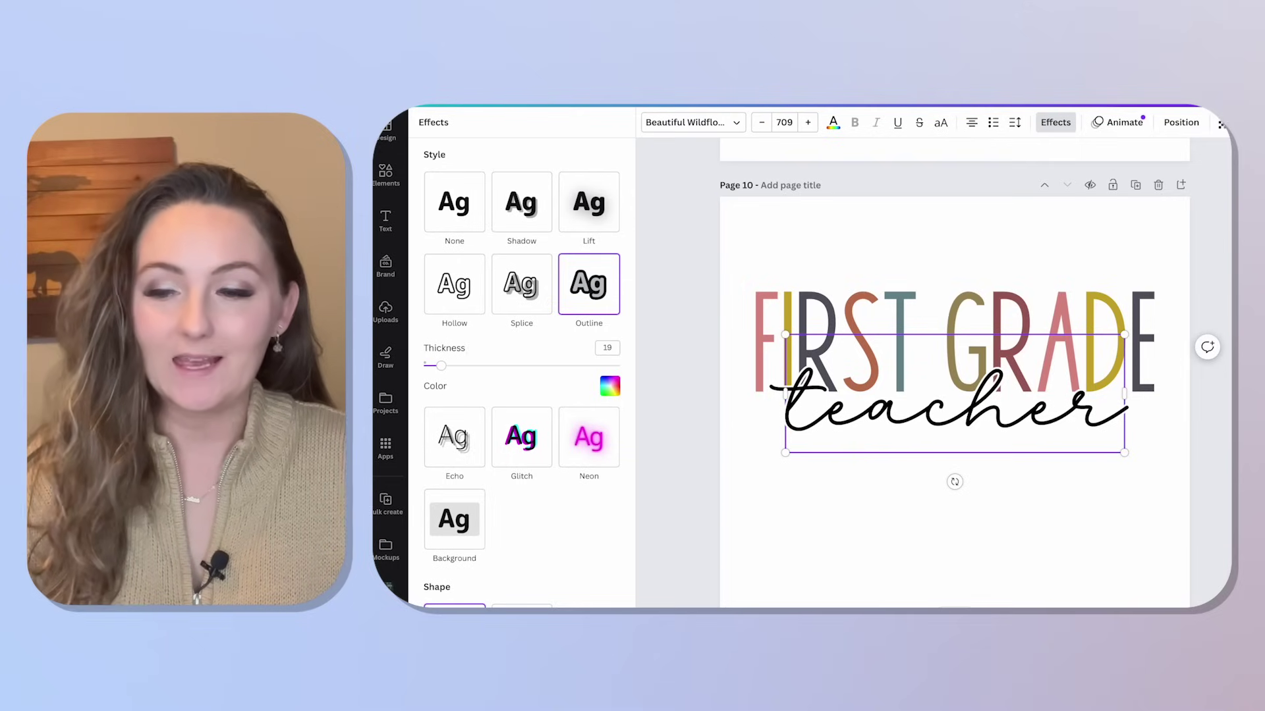
- Download only page 10, the First Grade teacher design, as a PNG with a transparent background
left_click(1067, 407)
left_click(1146, 318)
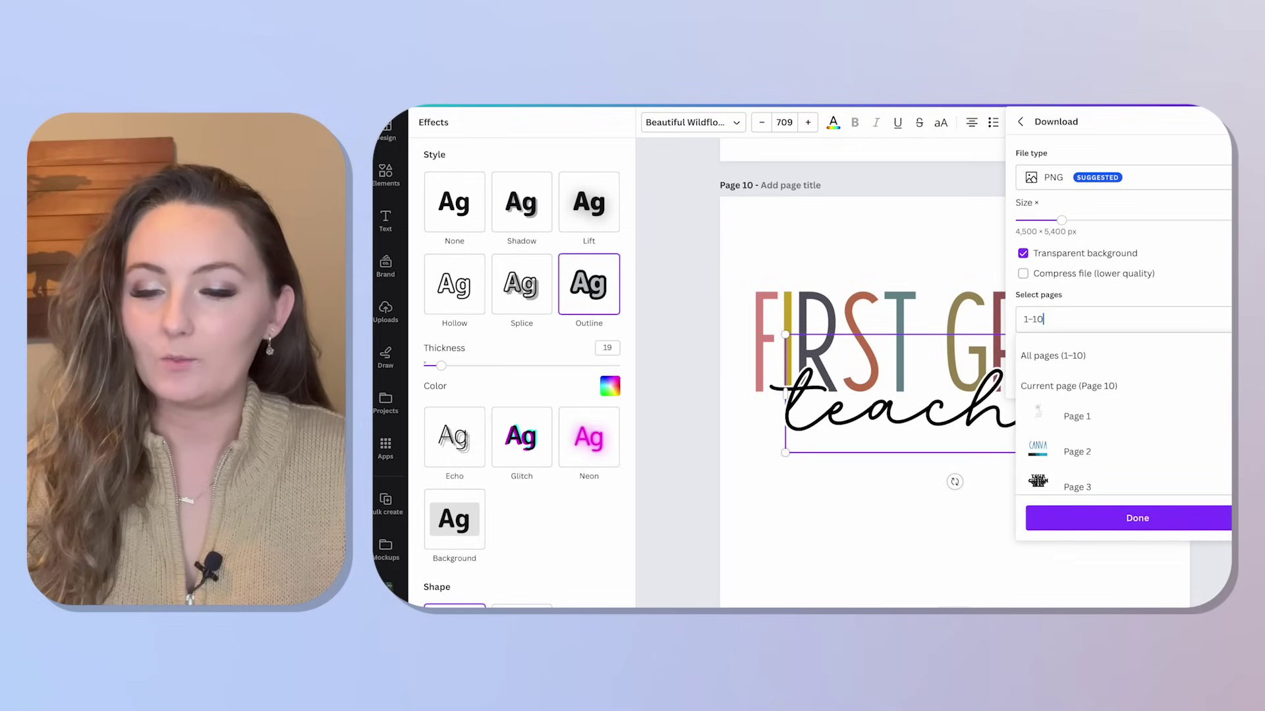
left_click(1053, 356)
left_click(1068, 386)
left_click(1137, 518)
left_click(1183, 381)
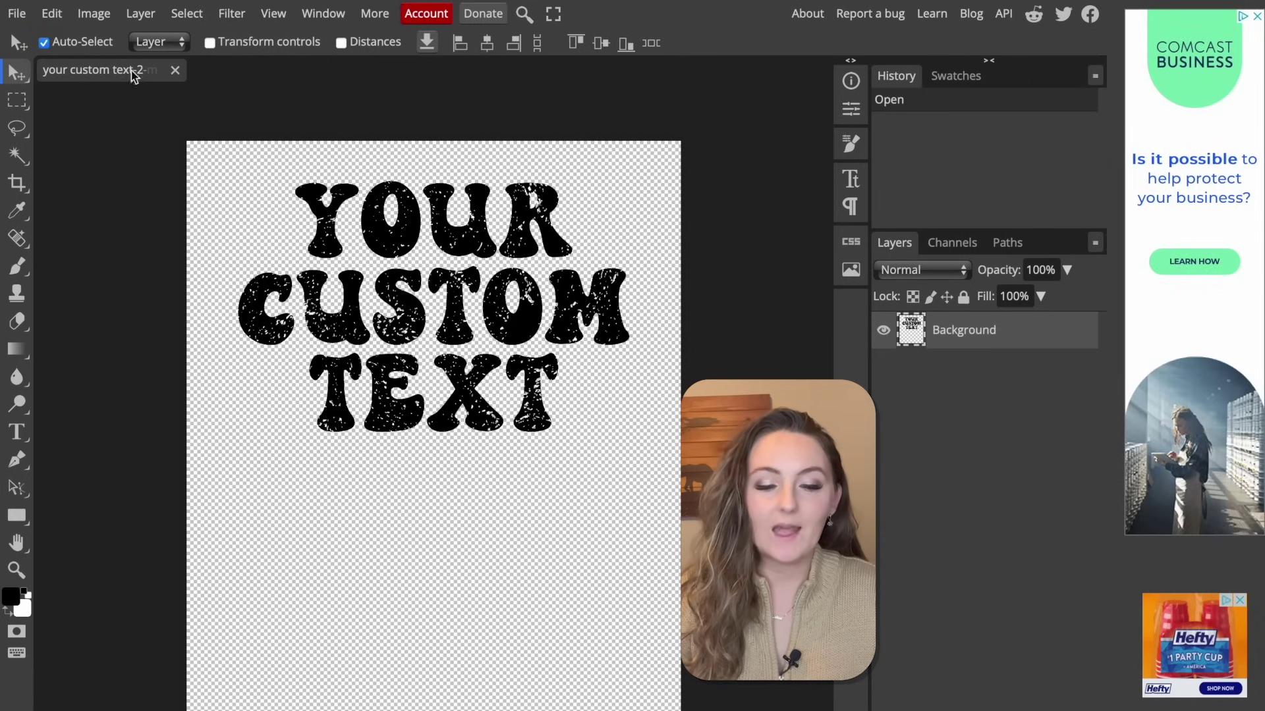
- In Photopea, apply a Warp transform with the Wave style to the distressed custom text layer
left_click(58, 15)
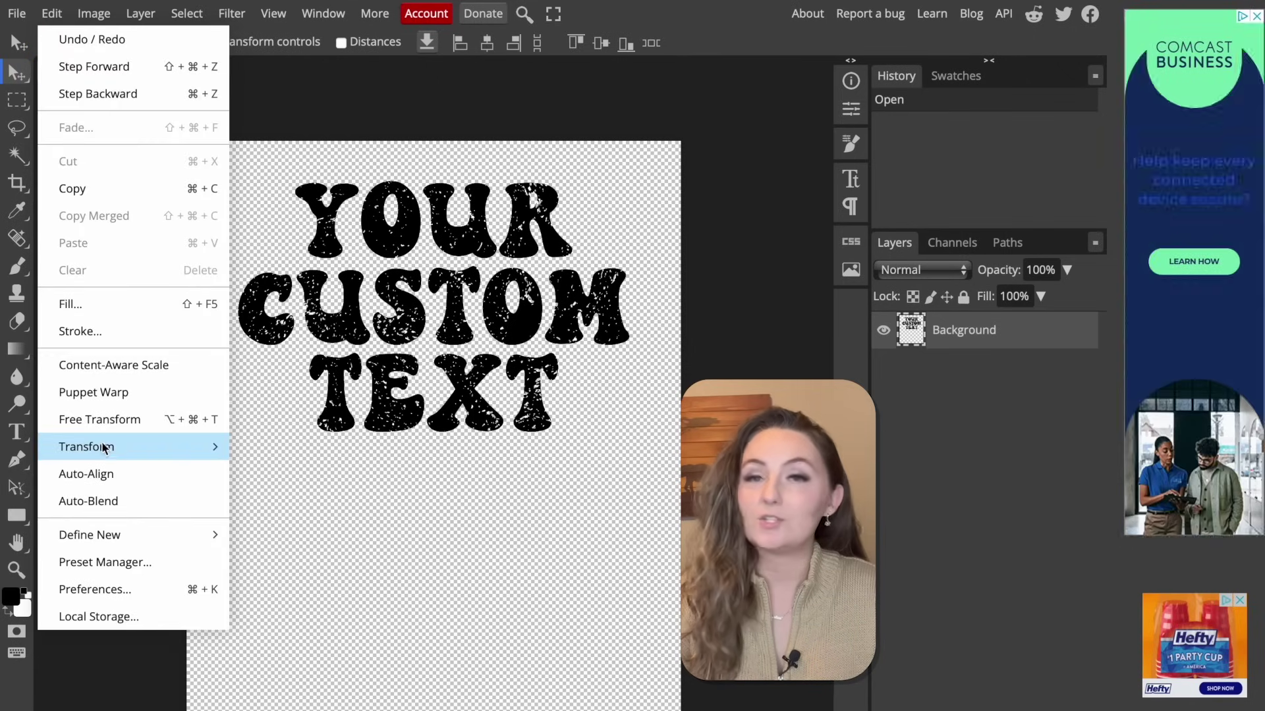
mouse_move(102, 447)
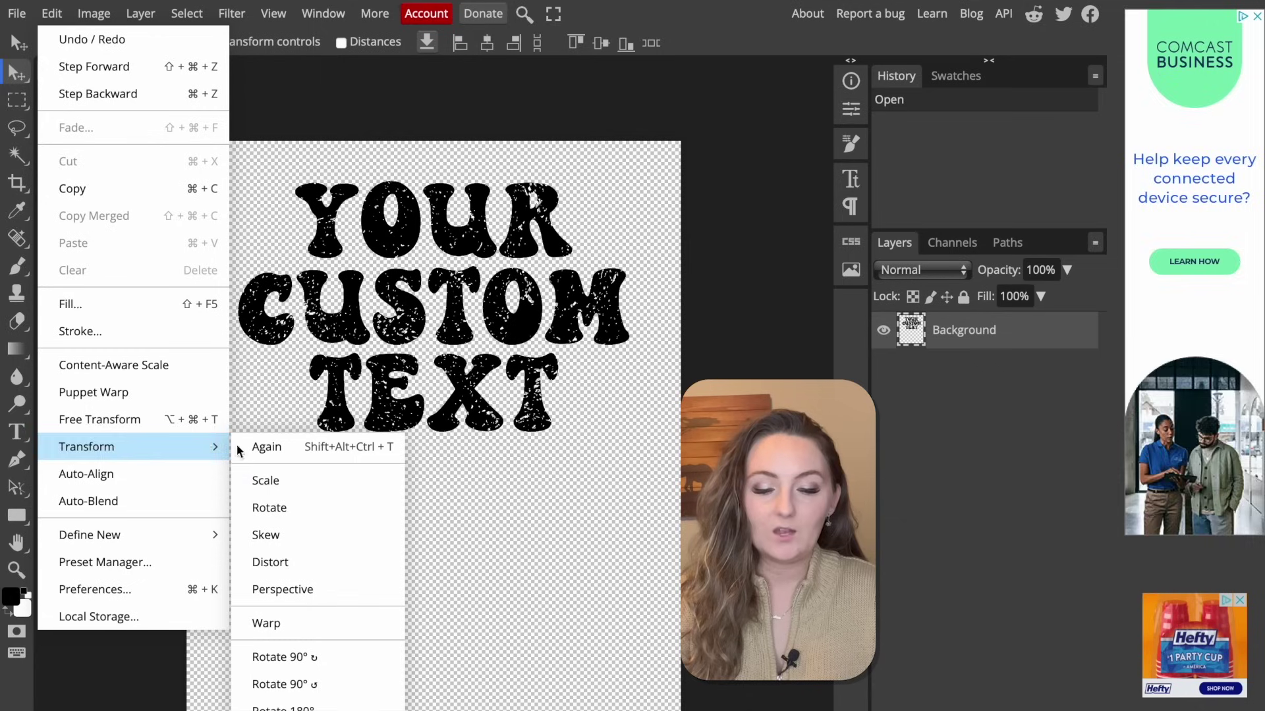
left_click(268, 622)
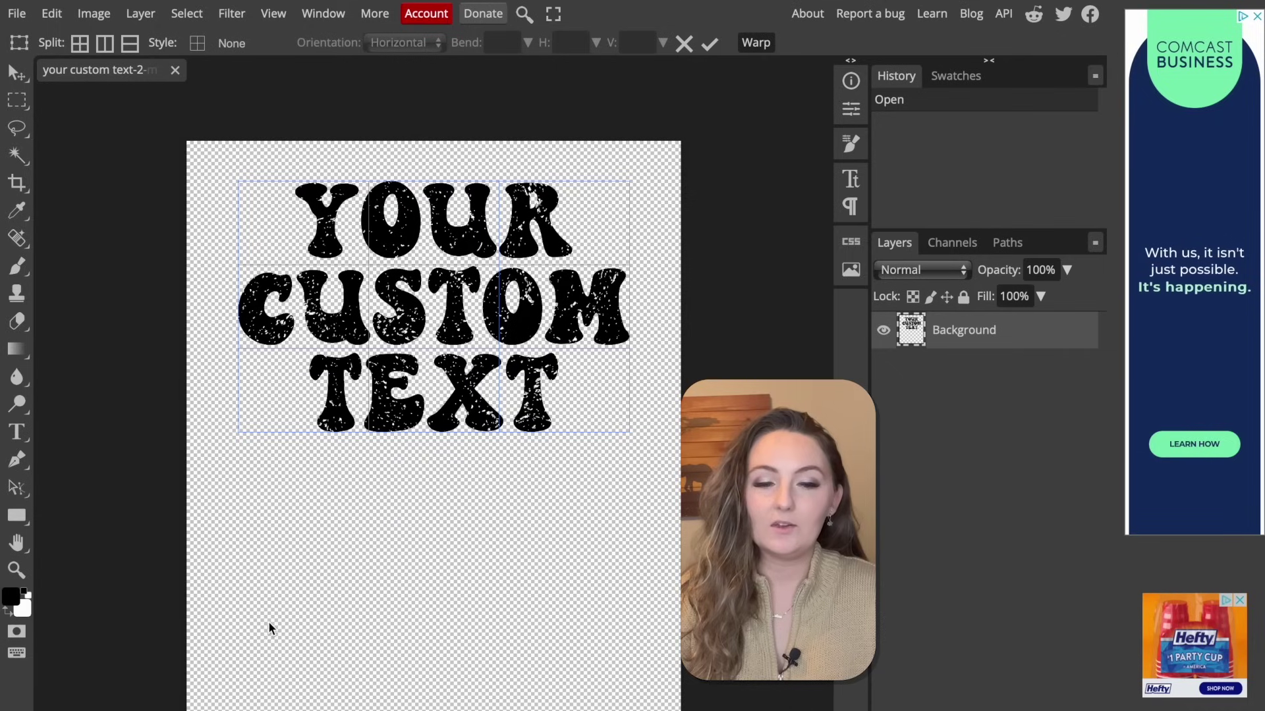
left_click(204, 45)
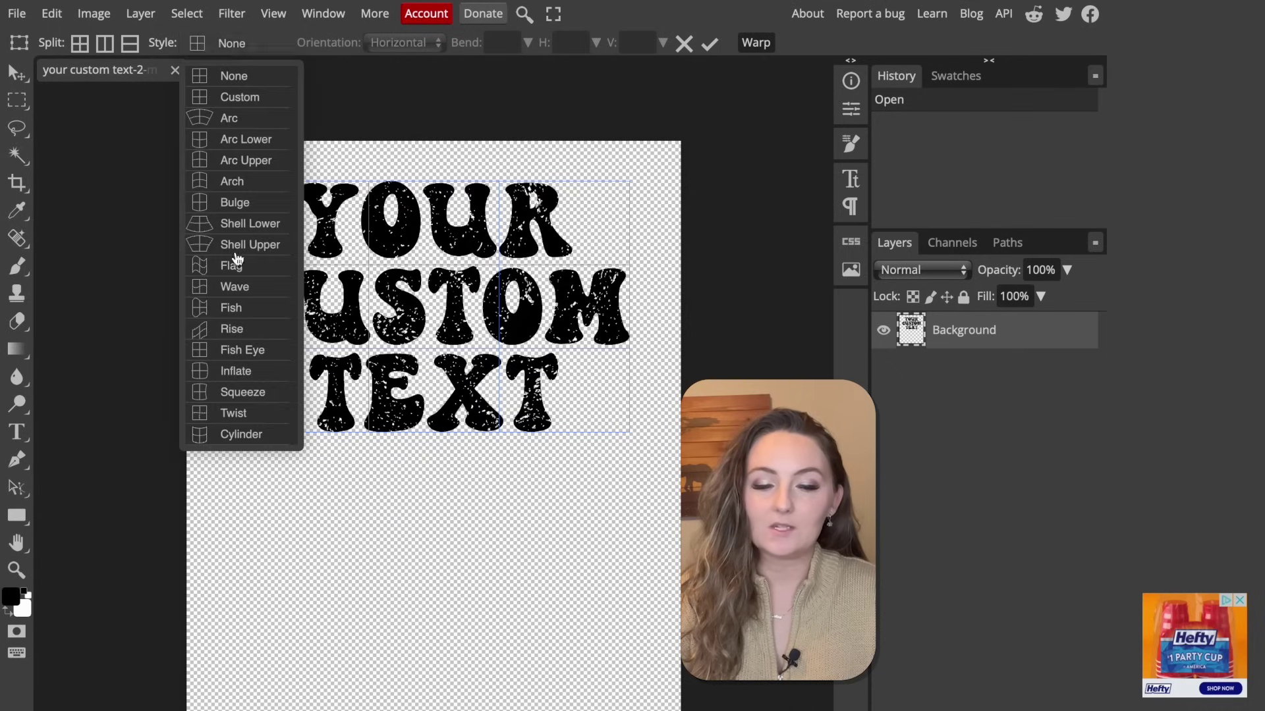
left_click(214, 295)
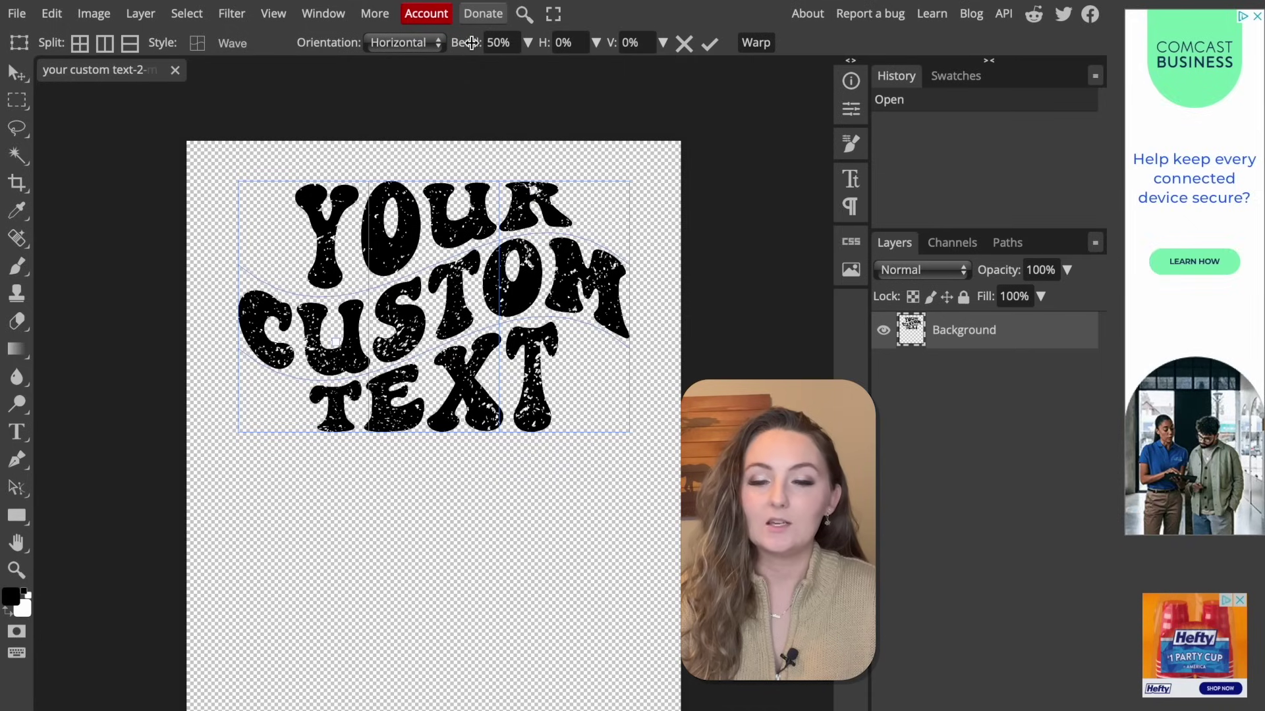
- Set the Wave warp's bend to 21%
left_click(527, 48)
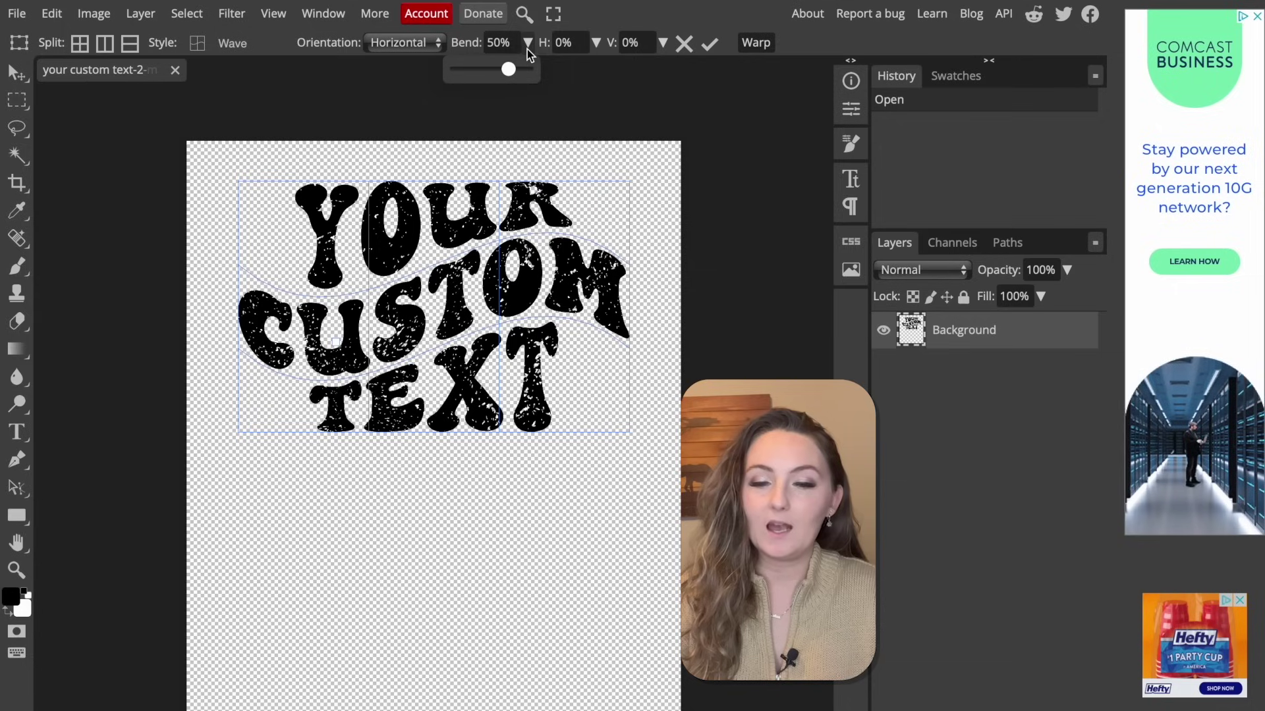
left_click_drag(507, 73, 499, 73)
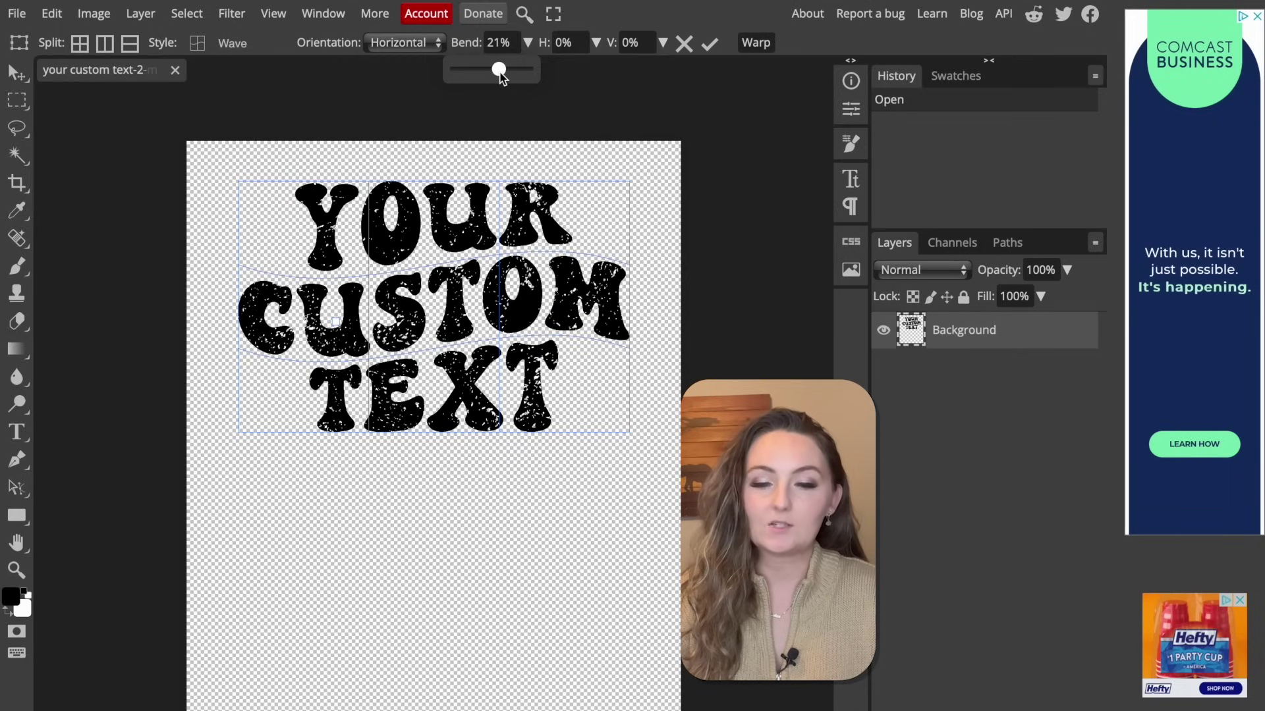
left_click(601, 133)
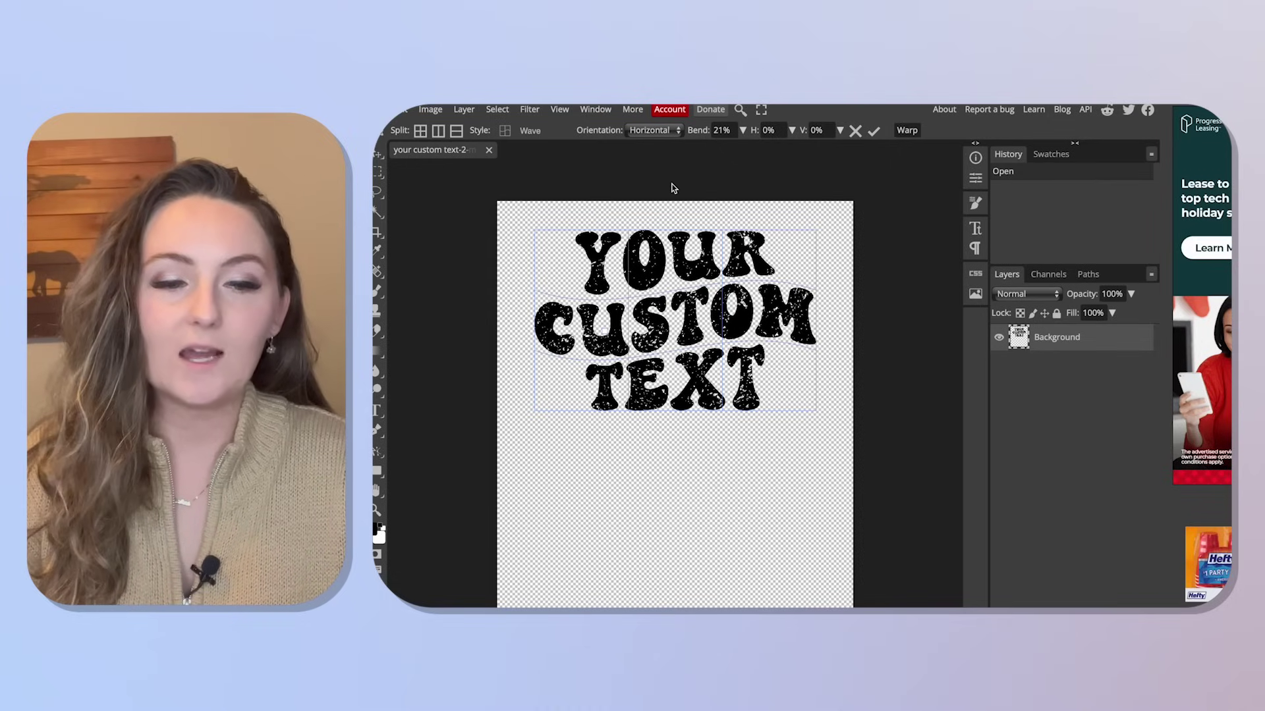
- Open the PNG export settings for the wave-warped custom text image
left_click(403, 110)
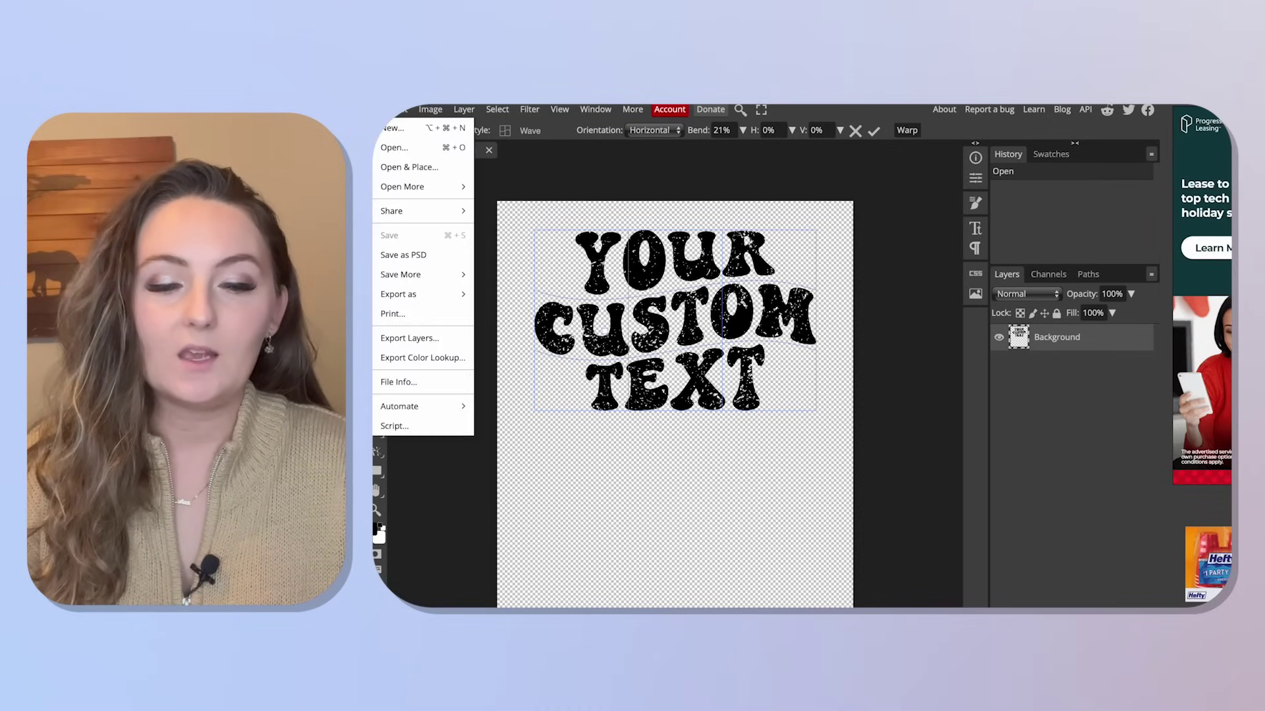
mouse_move(414, 296)
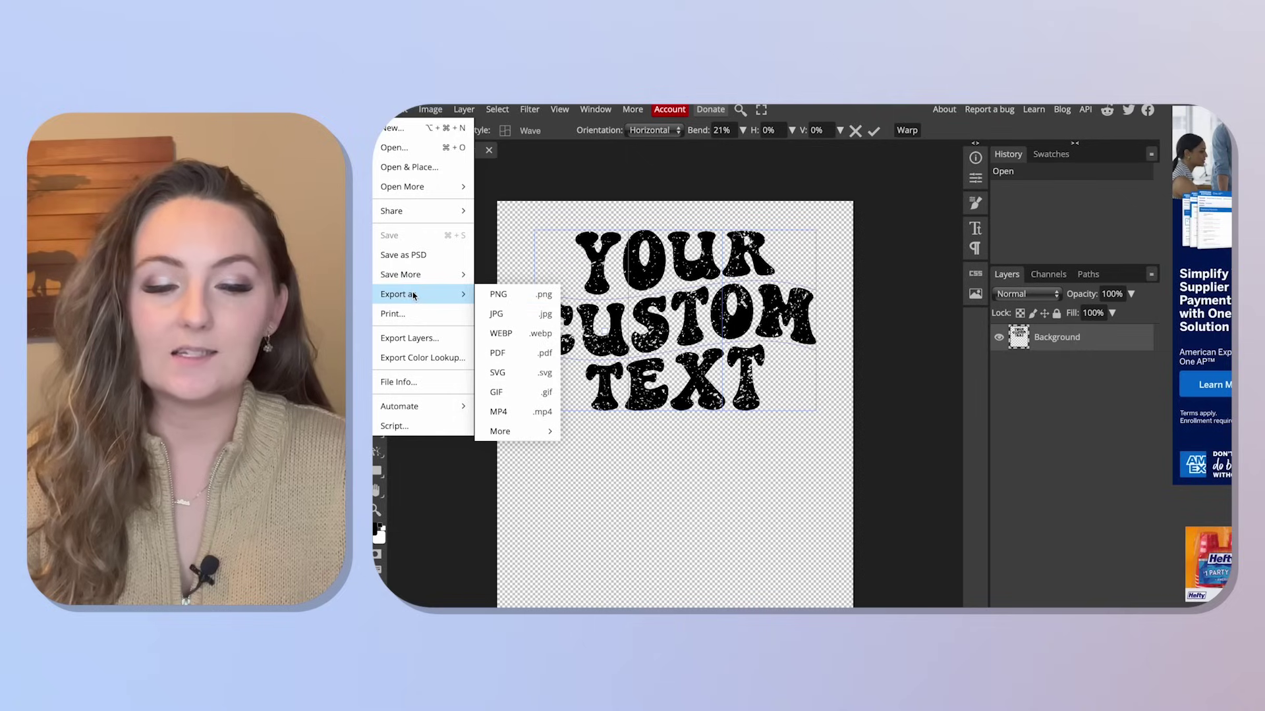
left_click(515, 296)
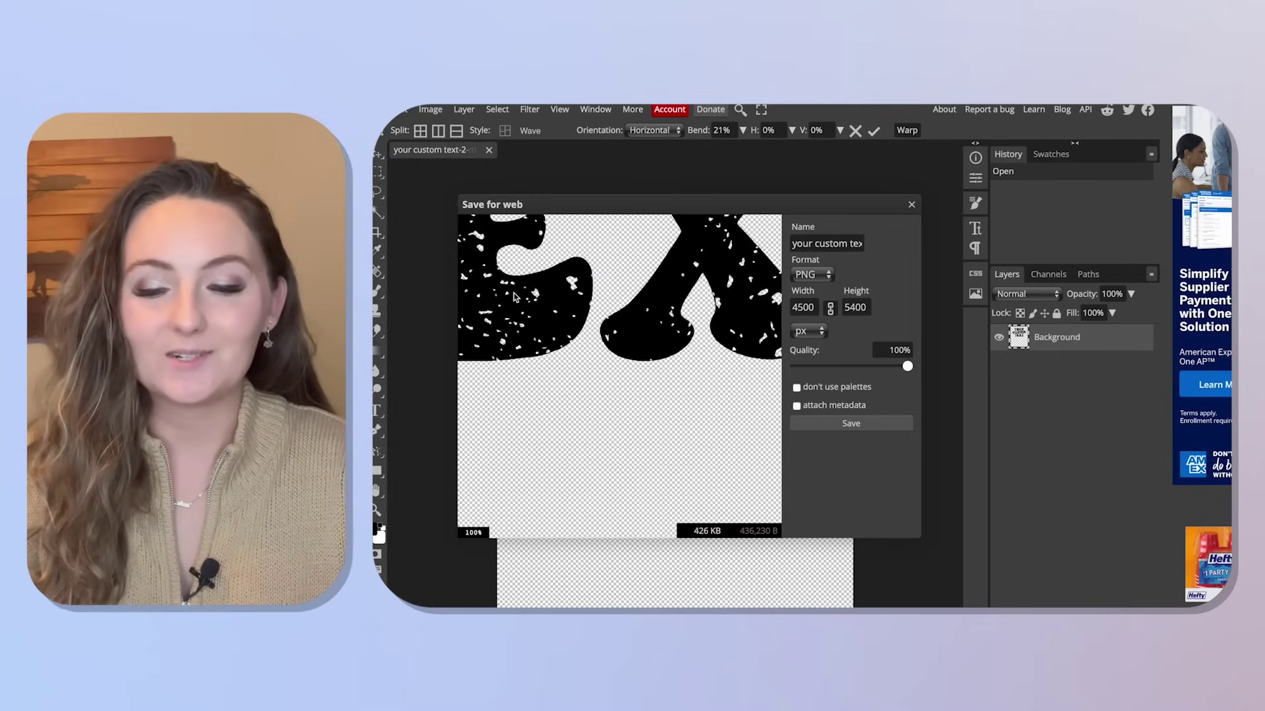